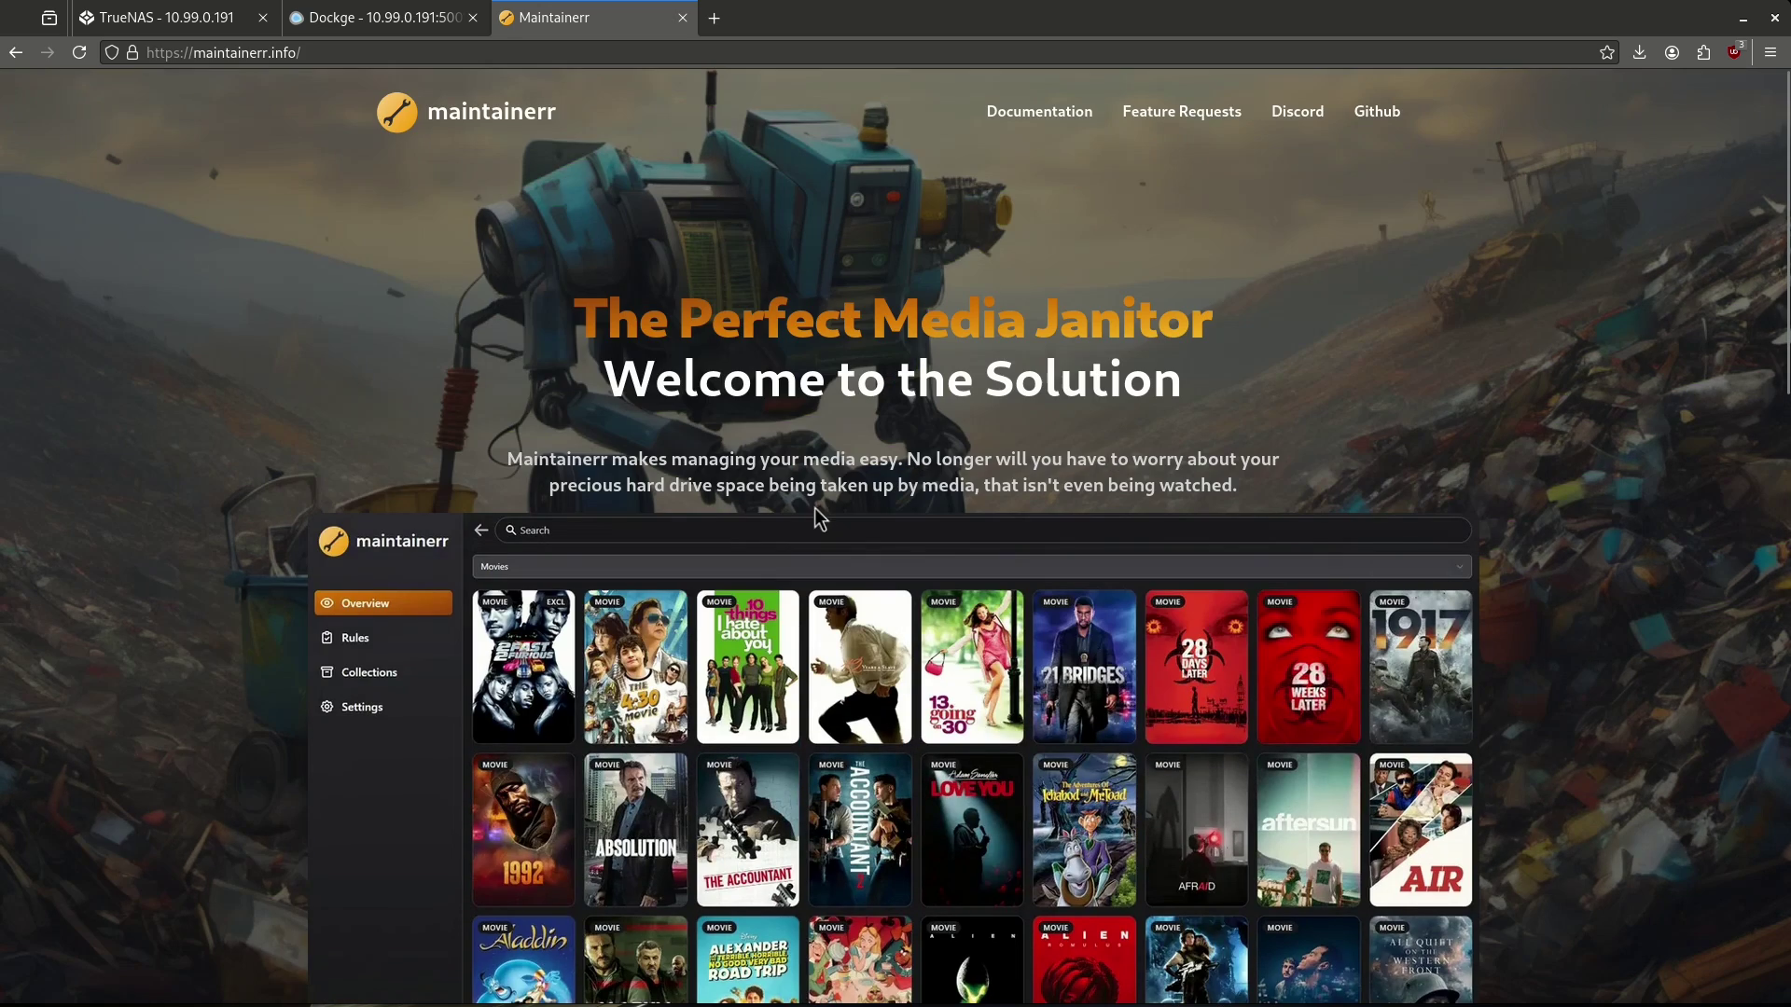
# Step: Scroll through maintainerr.info's features, highlighting Countdown Timer, Storage Management and 'Sound like the solution?' text
pyautogui.scroll(-2, 1108, 309)
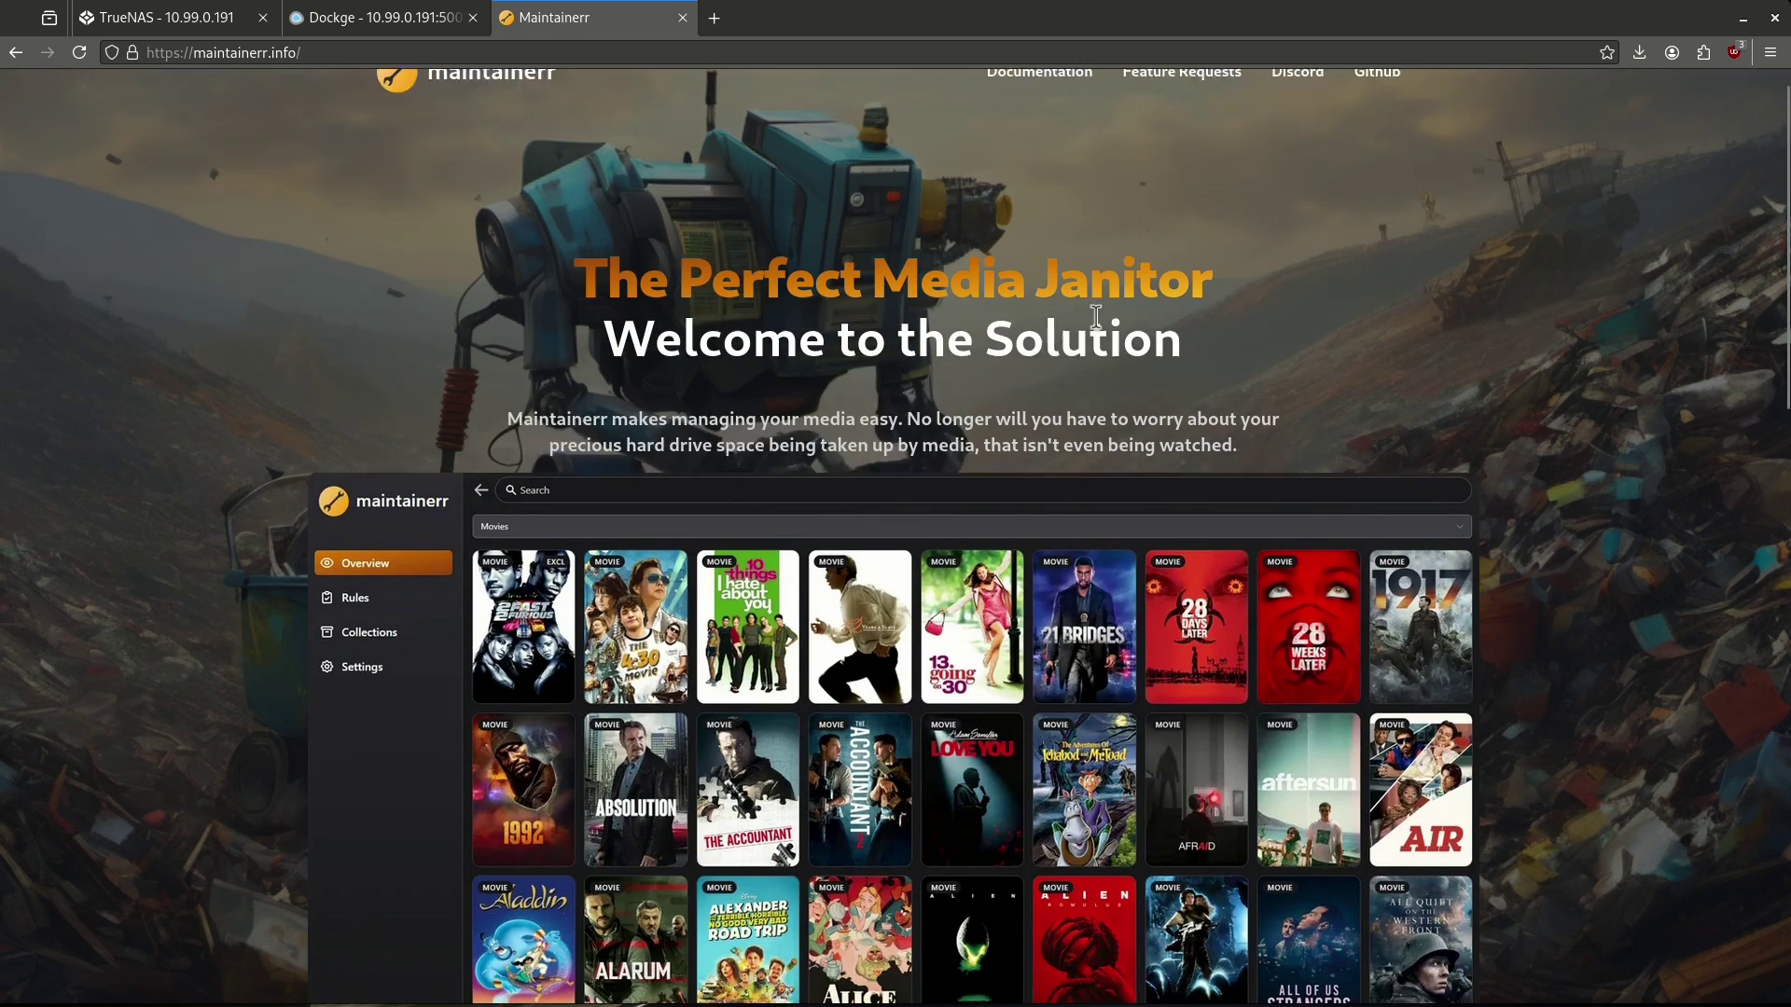
pyautogui.scroll(-10, 1004, 348)
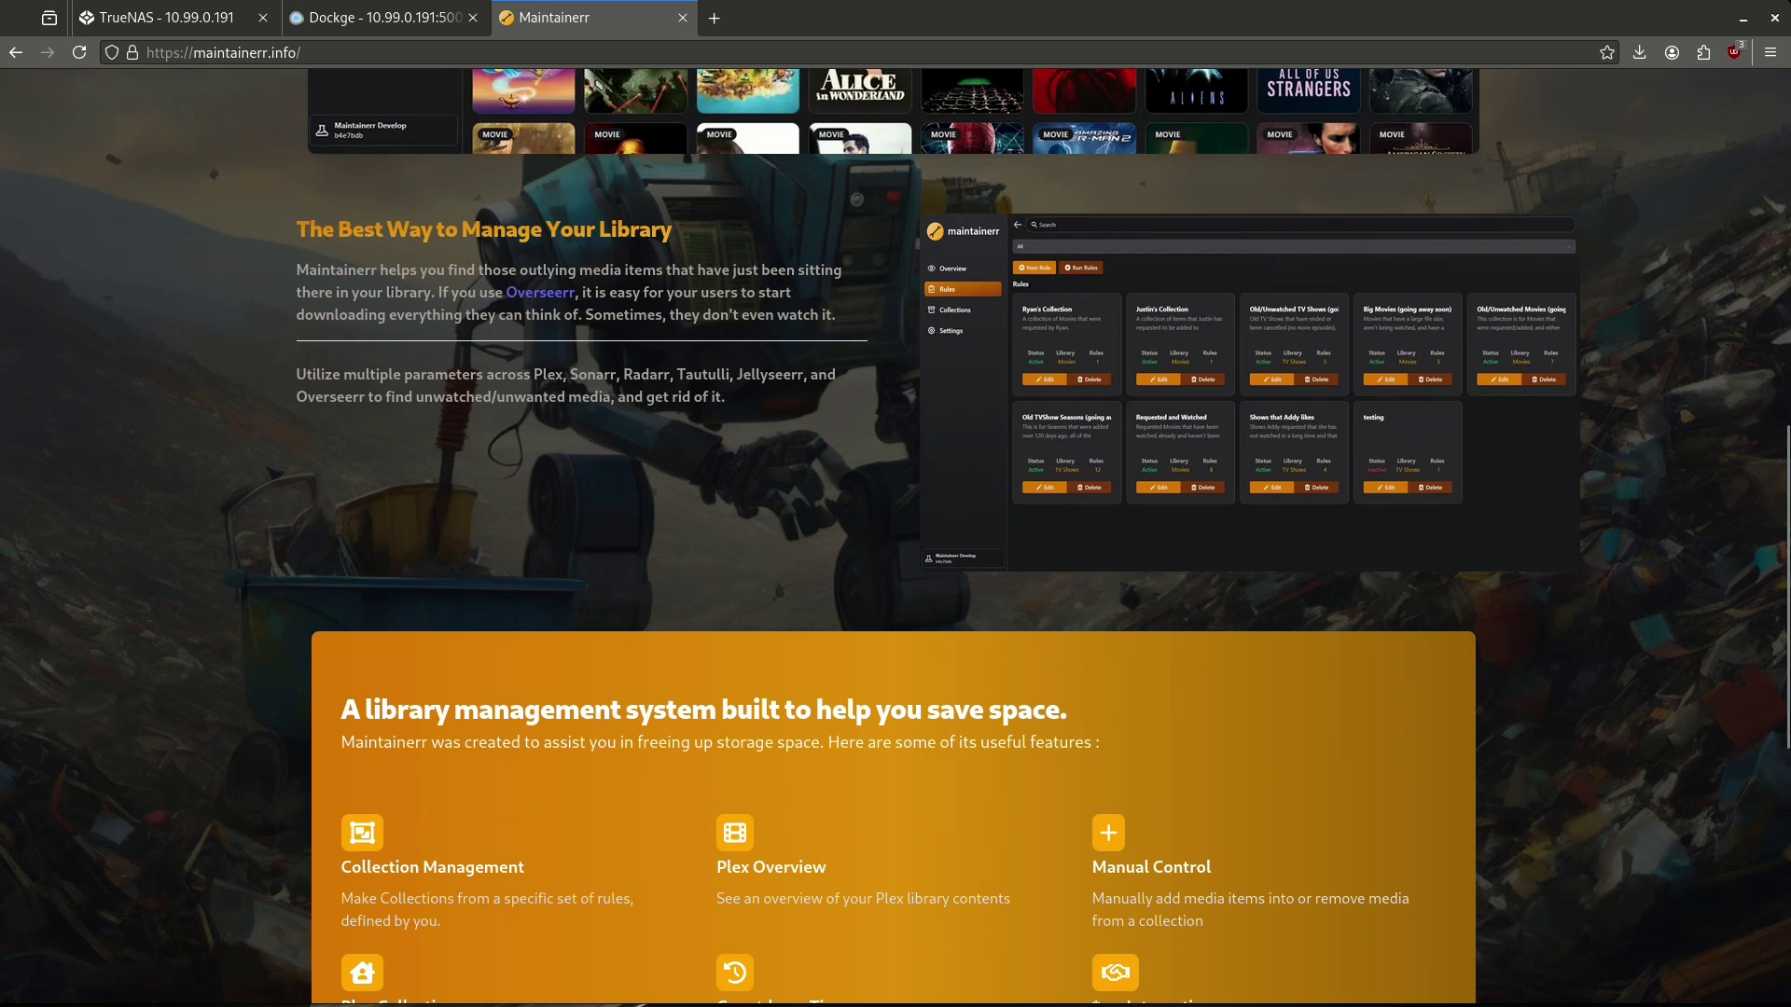
pyautogui.scroll(-6, 792, 373)
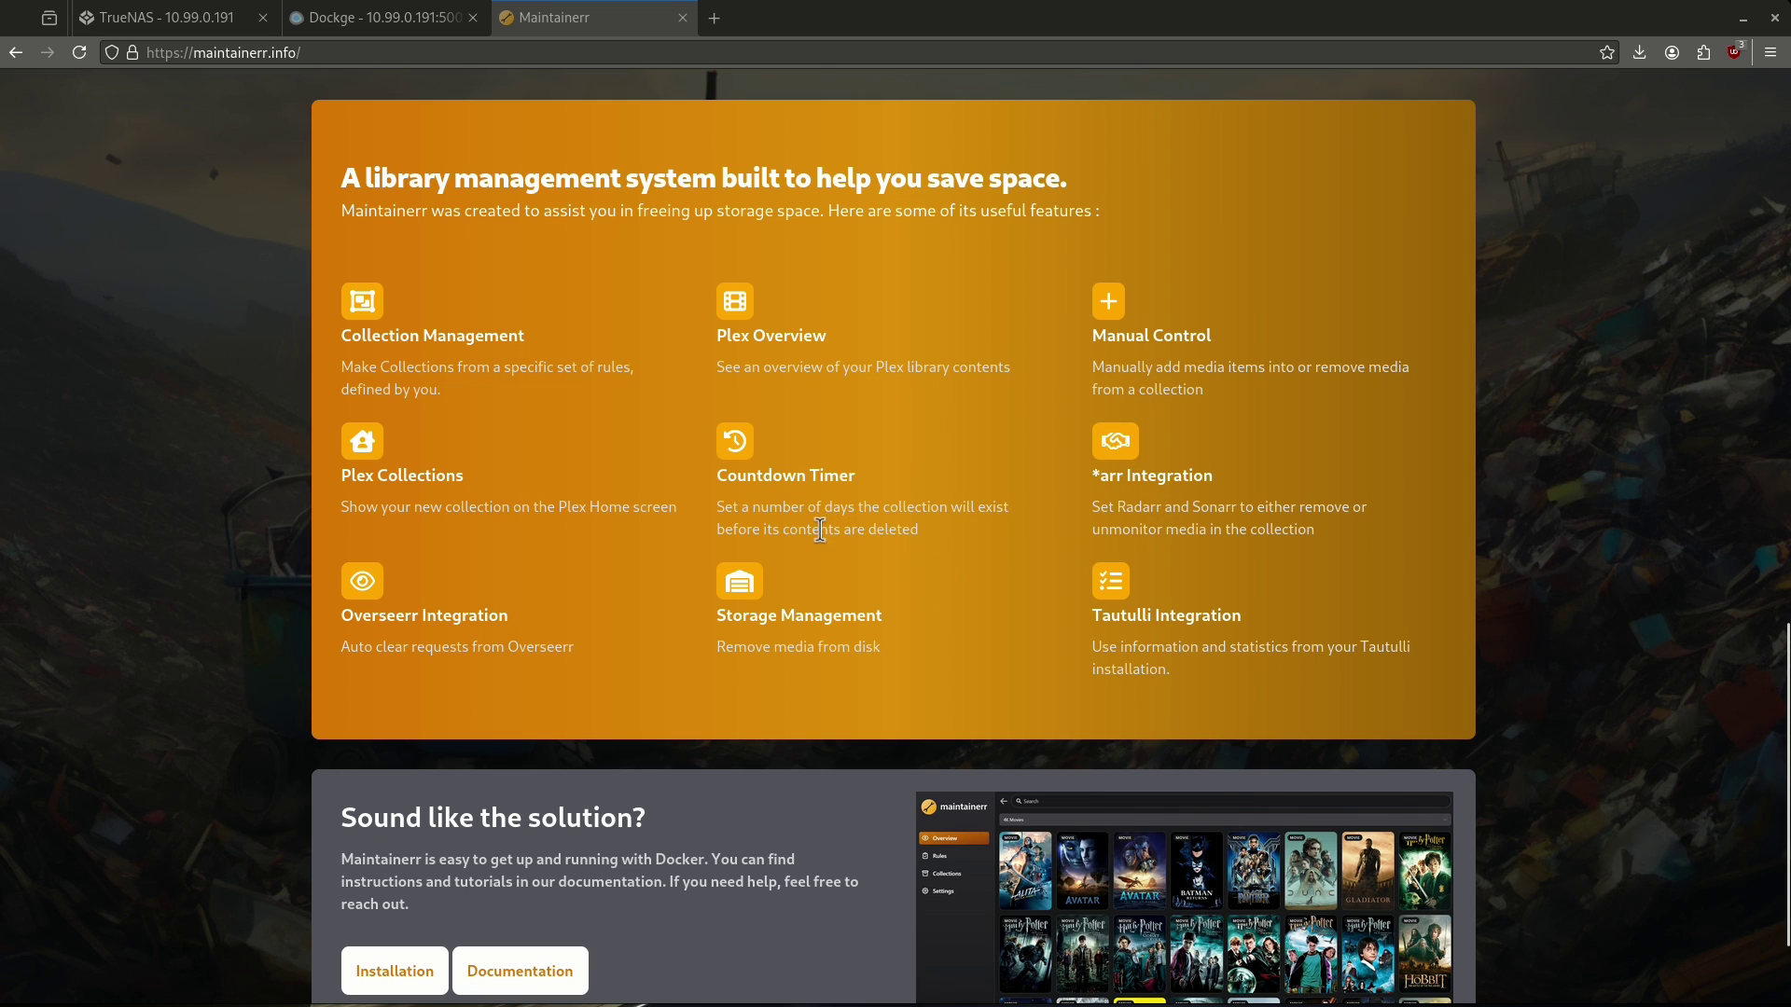
pyautogui.moveTo(812, 531); pyautogui.dragTo(891, 530)
pyautogui.moveTo(773, 647); pyautogui.dragTo(891, 647)
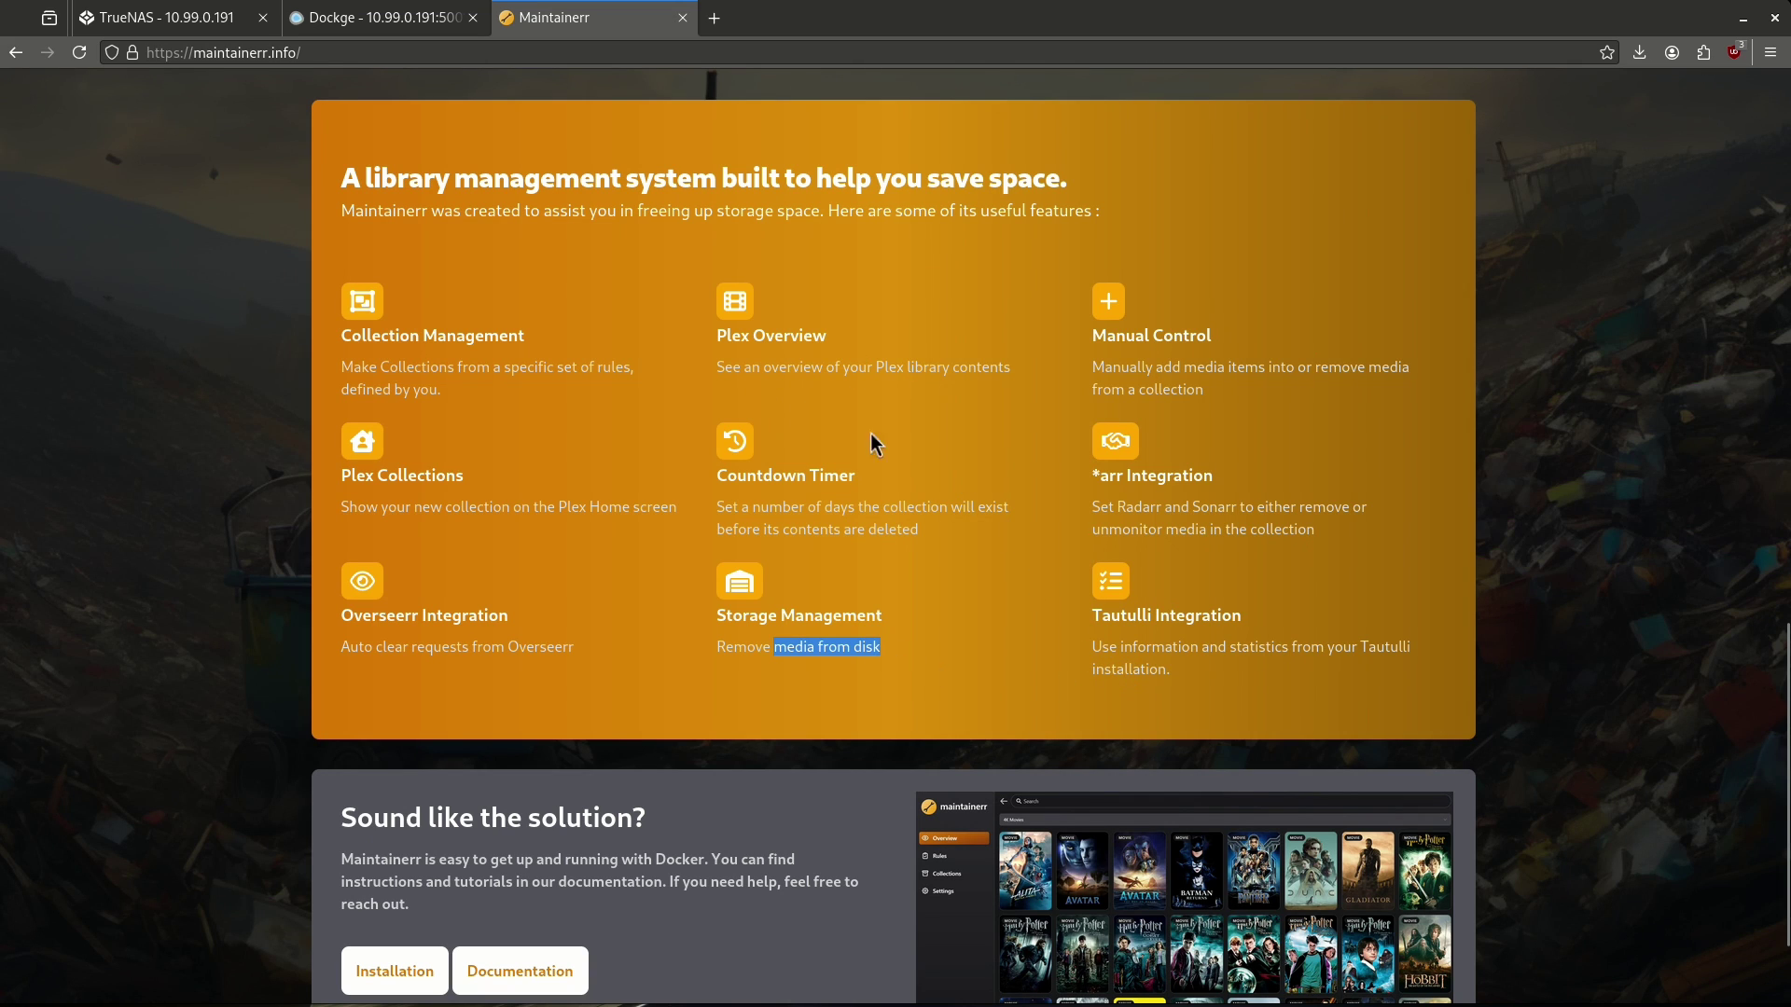
pyautogui.click(858, 536)
pyautogui.scroll(-3, 859, 536)
pyautogui.moveTo(341, 665); pyautogui.dragTo(640, 670)
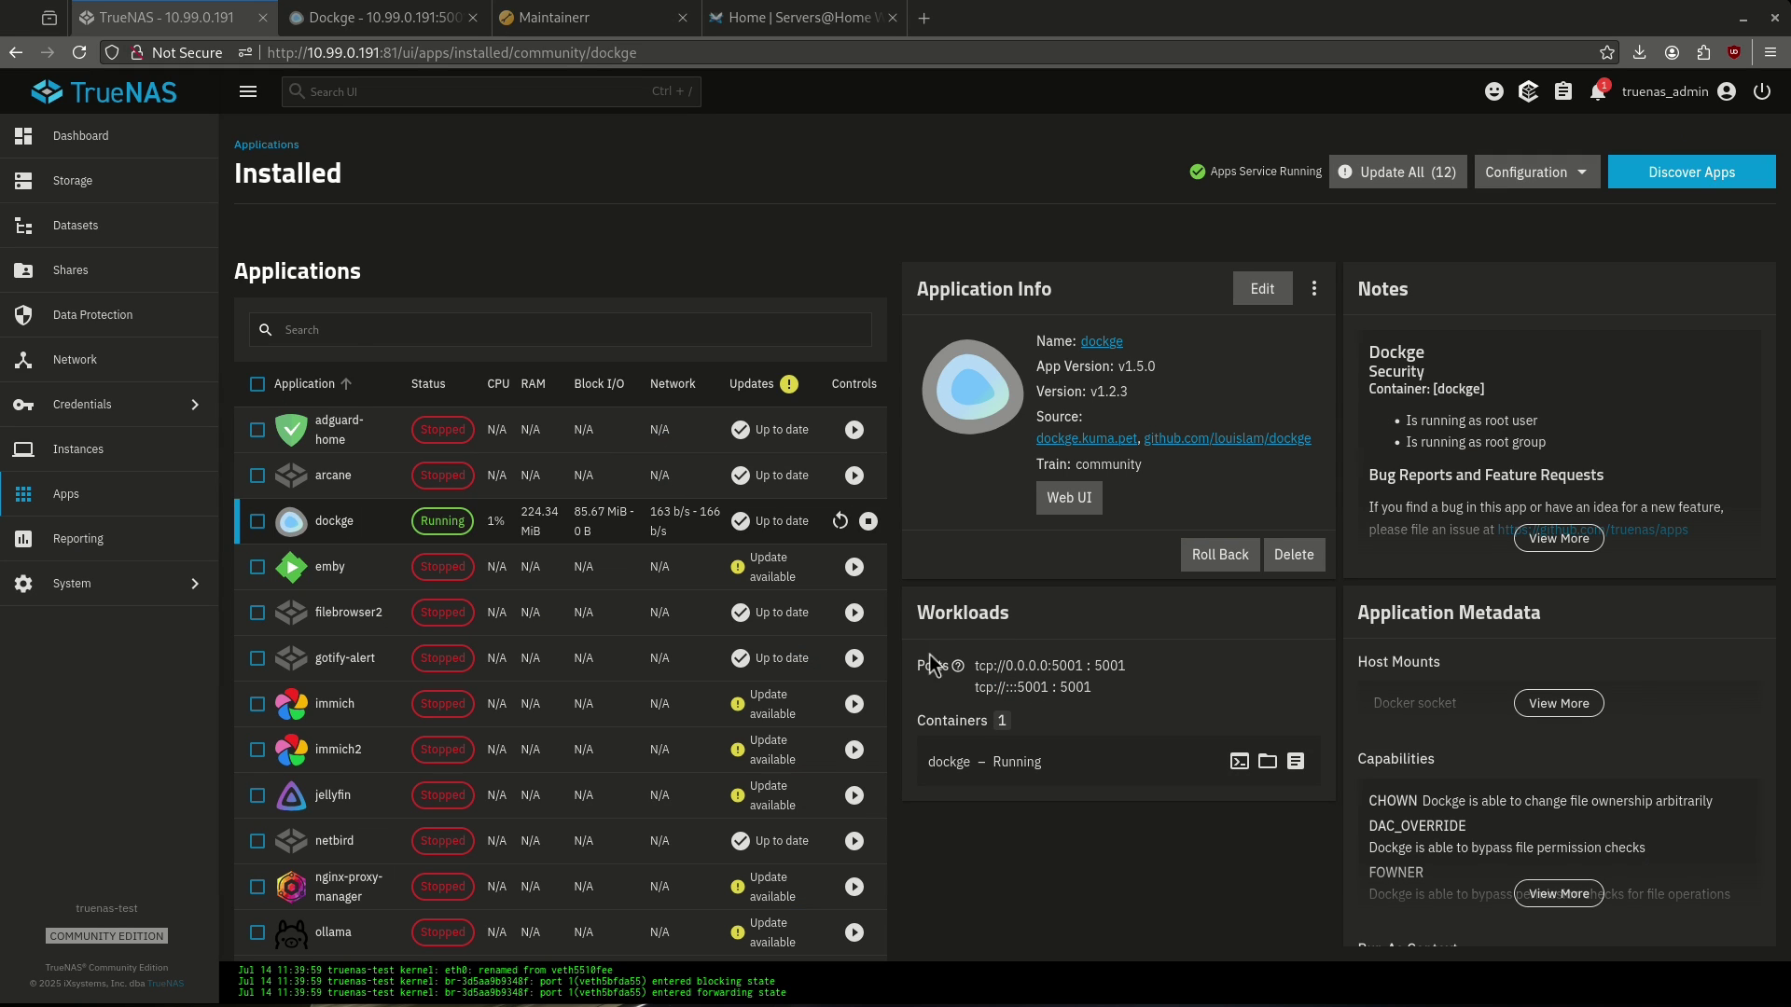
# Step: Inspect the tank/configs/maintainerr dataset and its permissions in TrueNAS, then view the Dockge maintainerr stack
pyautogui.click(149, 224)
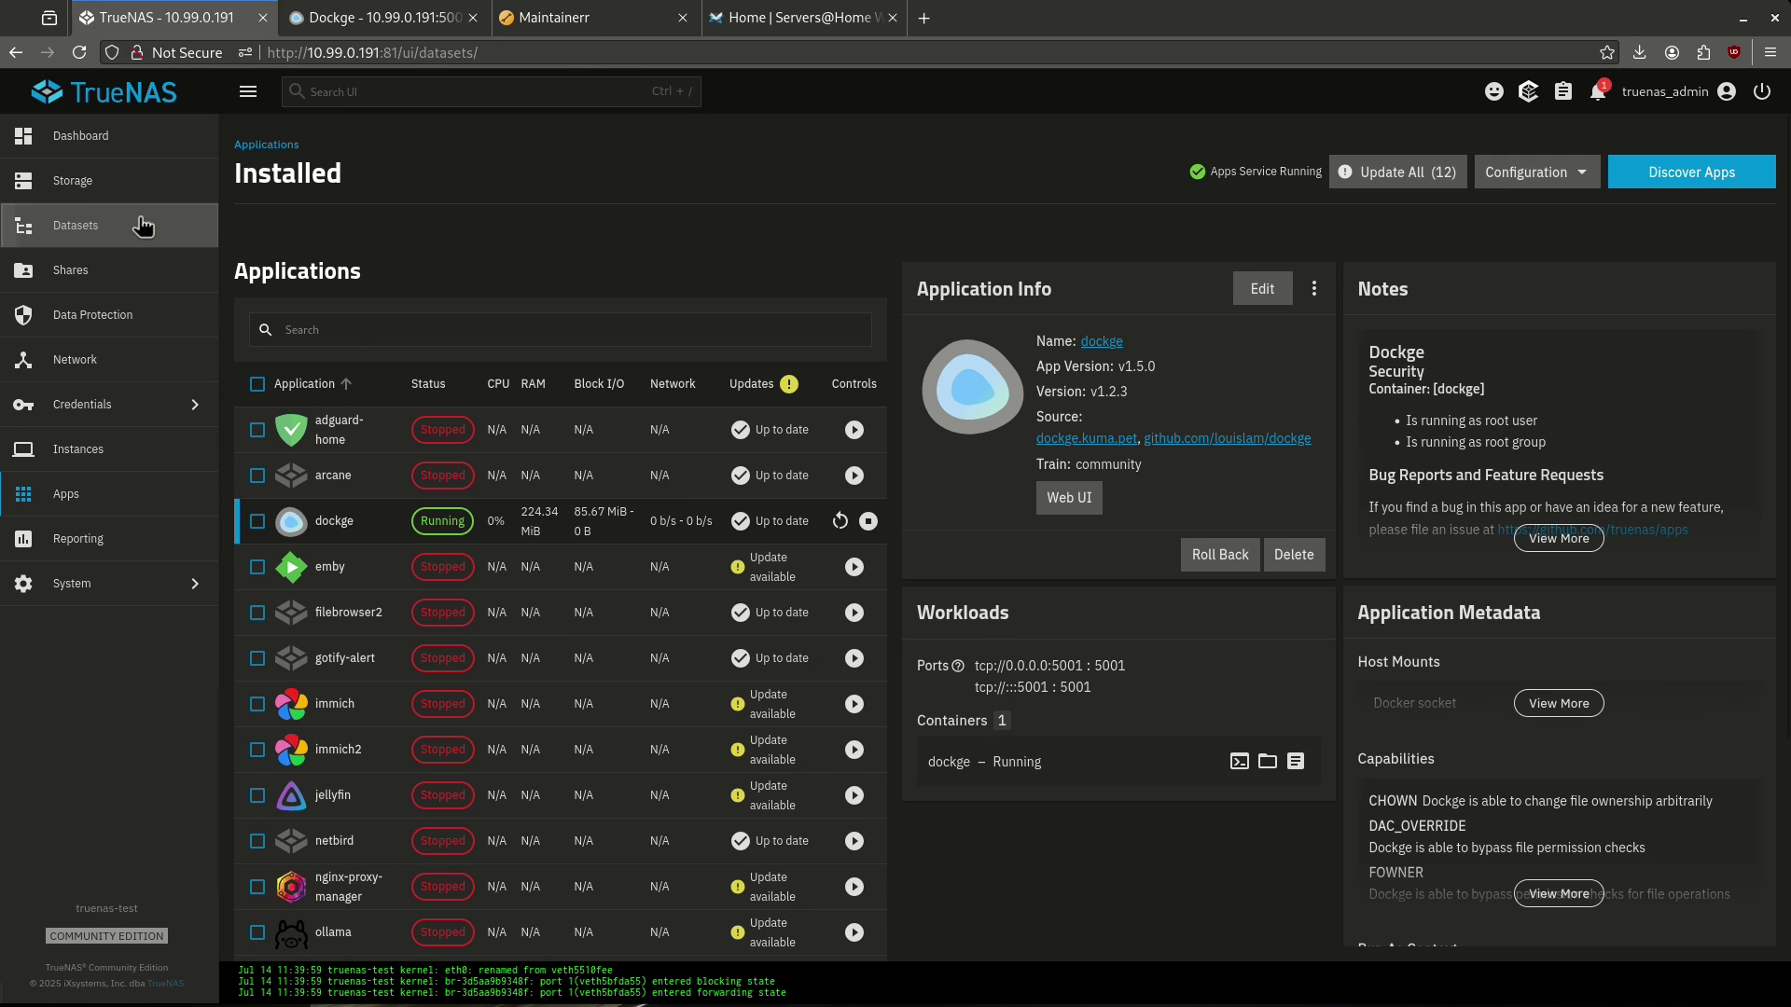
pyautogui.click(374, 422)
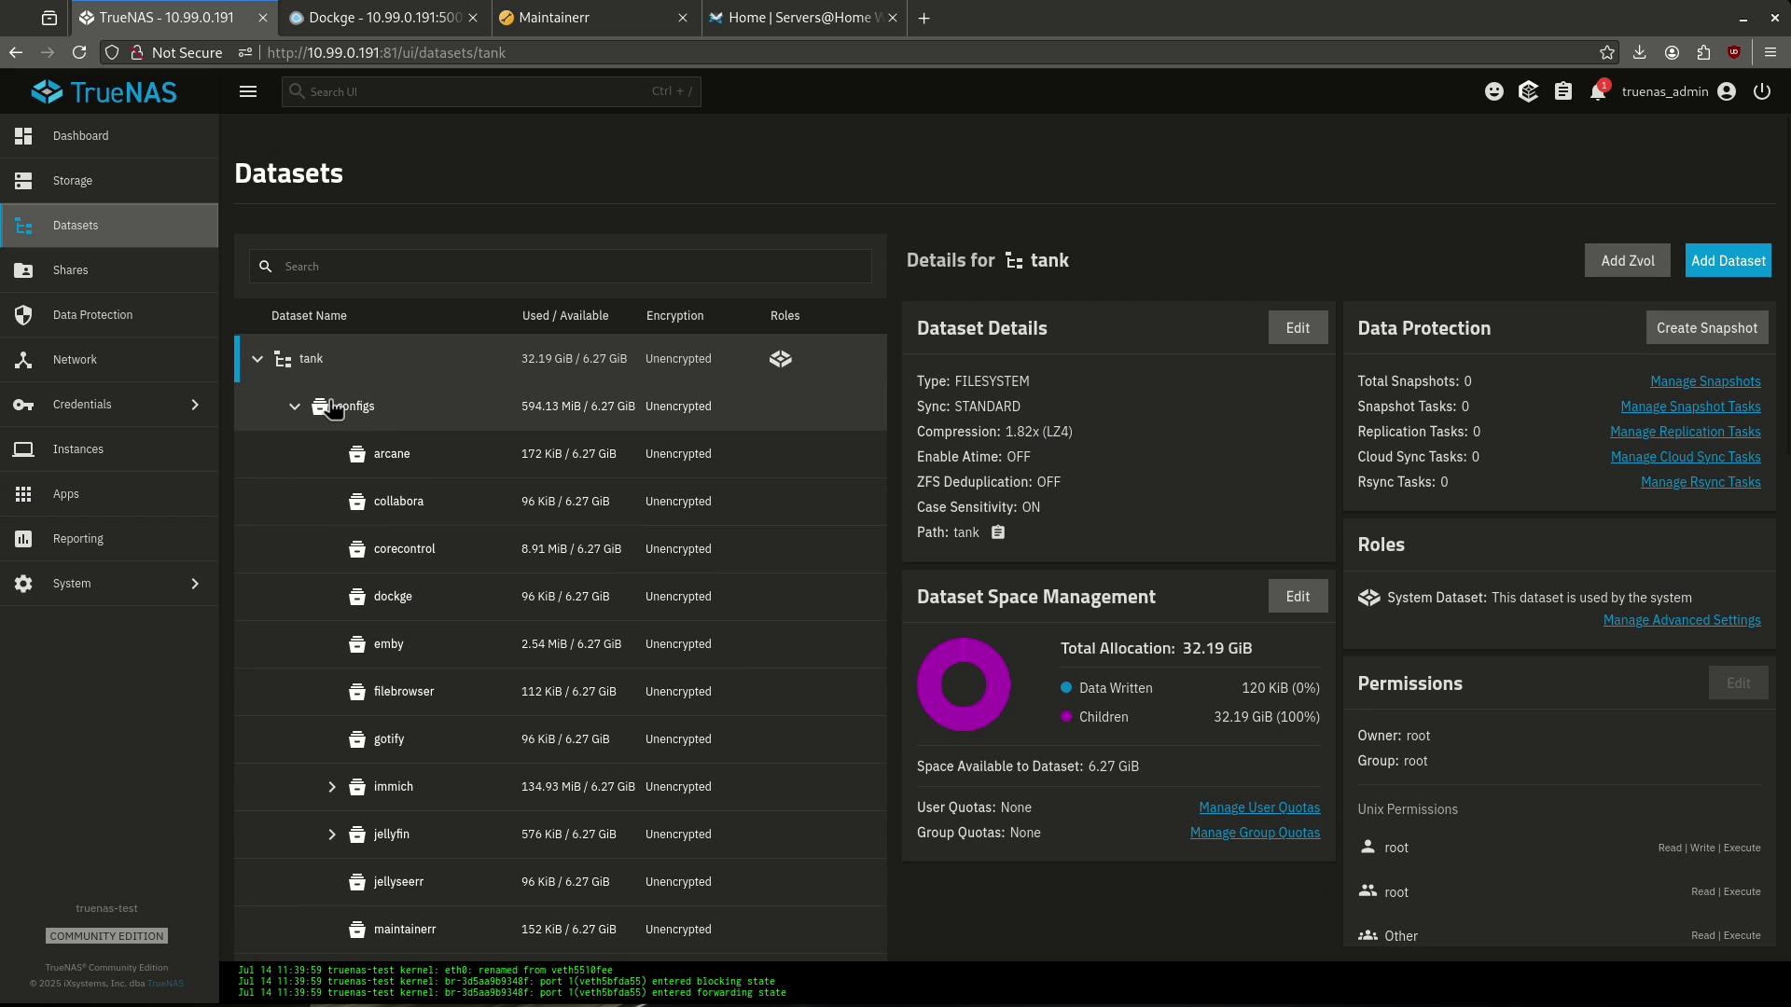
pyautogui.scroll(-3, 401, 560)
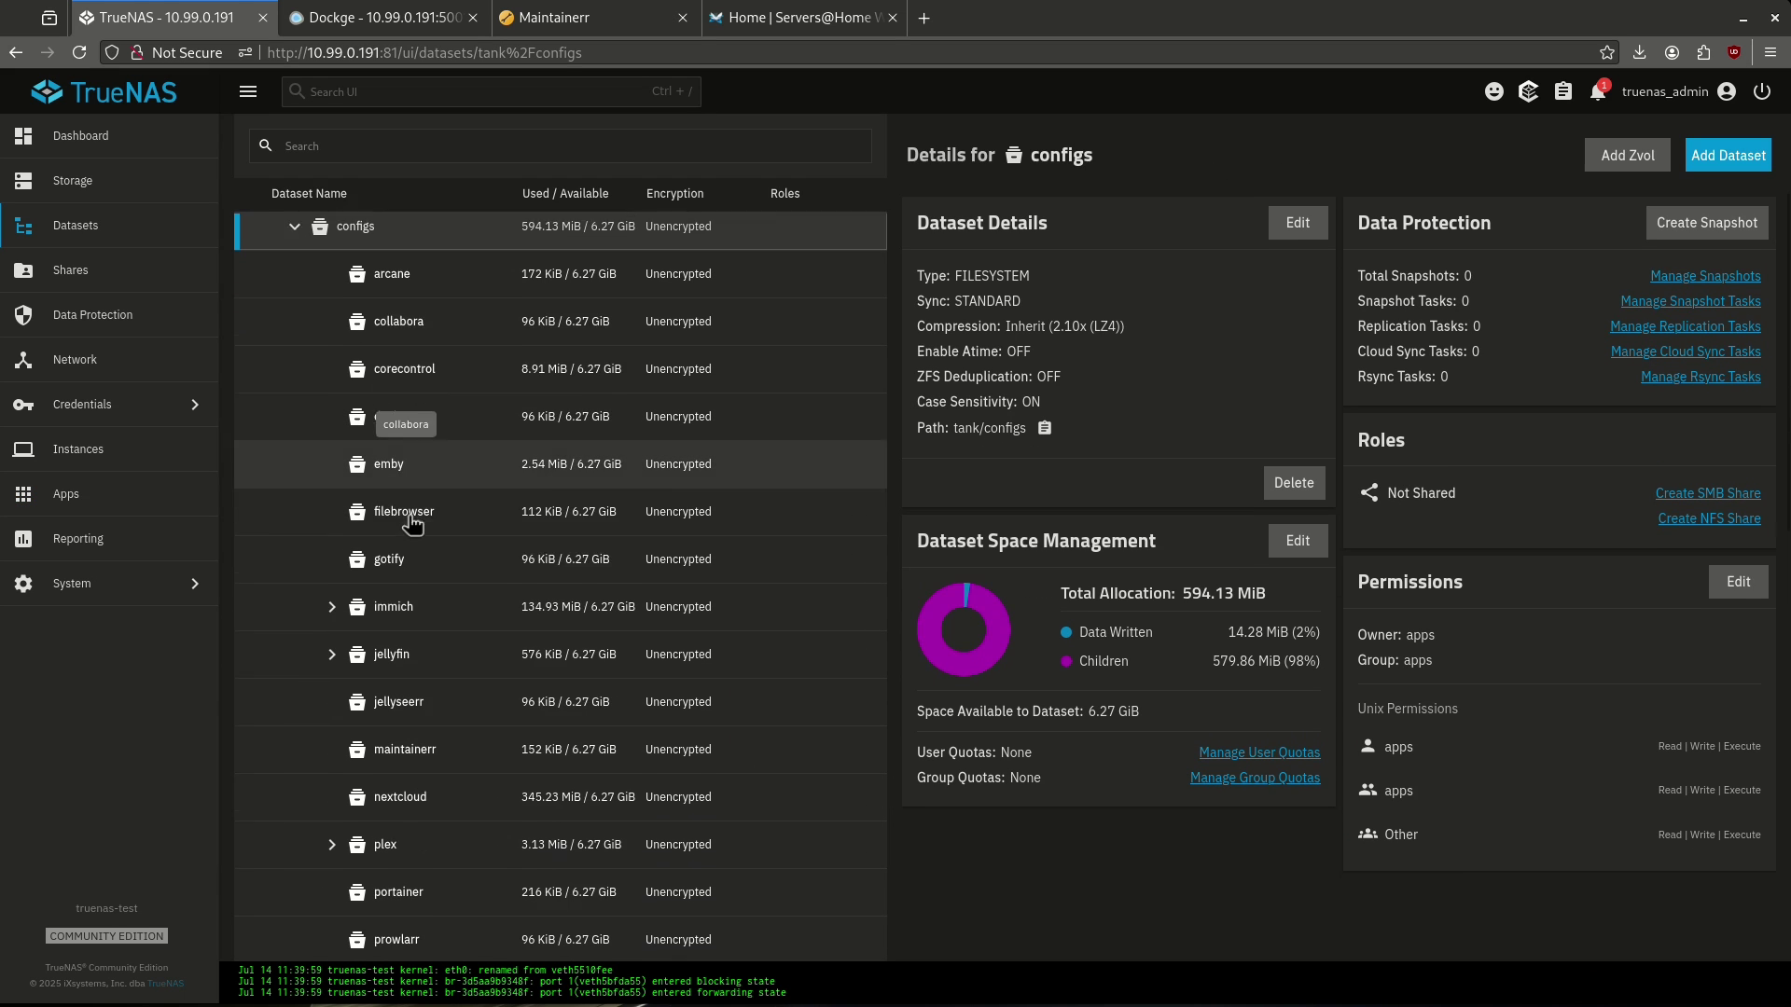
pyautogui.click(480, 747)
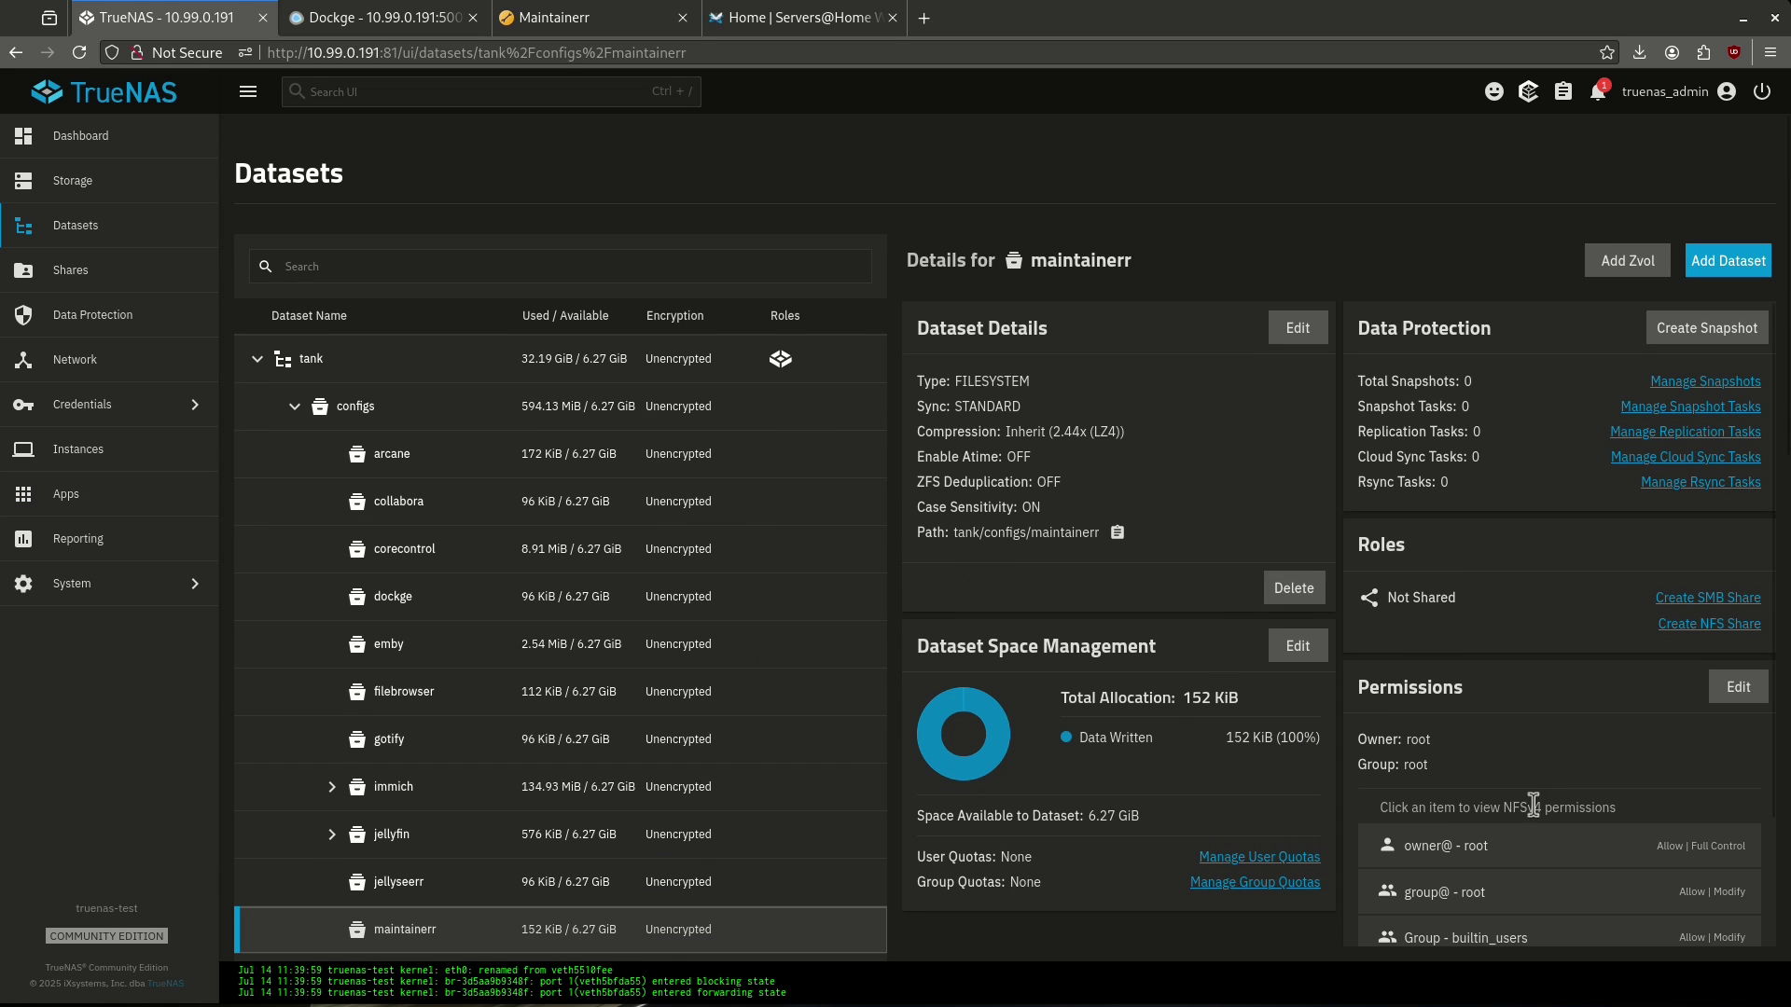
pyautogui.scroll(-2, 1529, 784)
pyautogui.scroll(-1, 1534, 763)
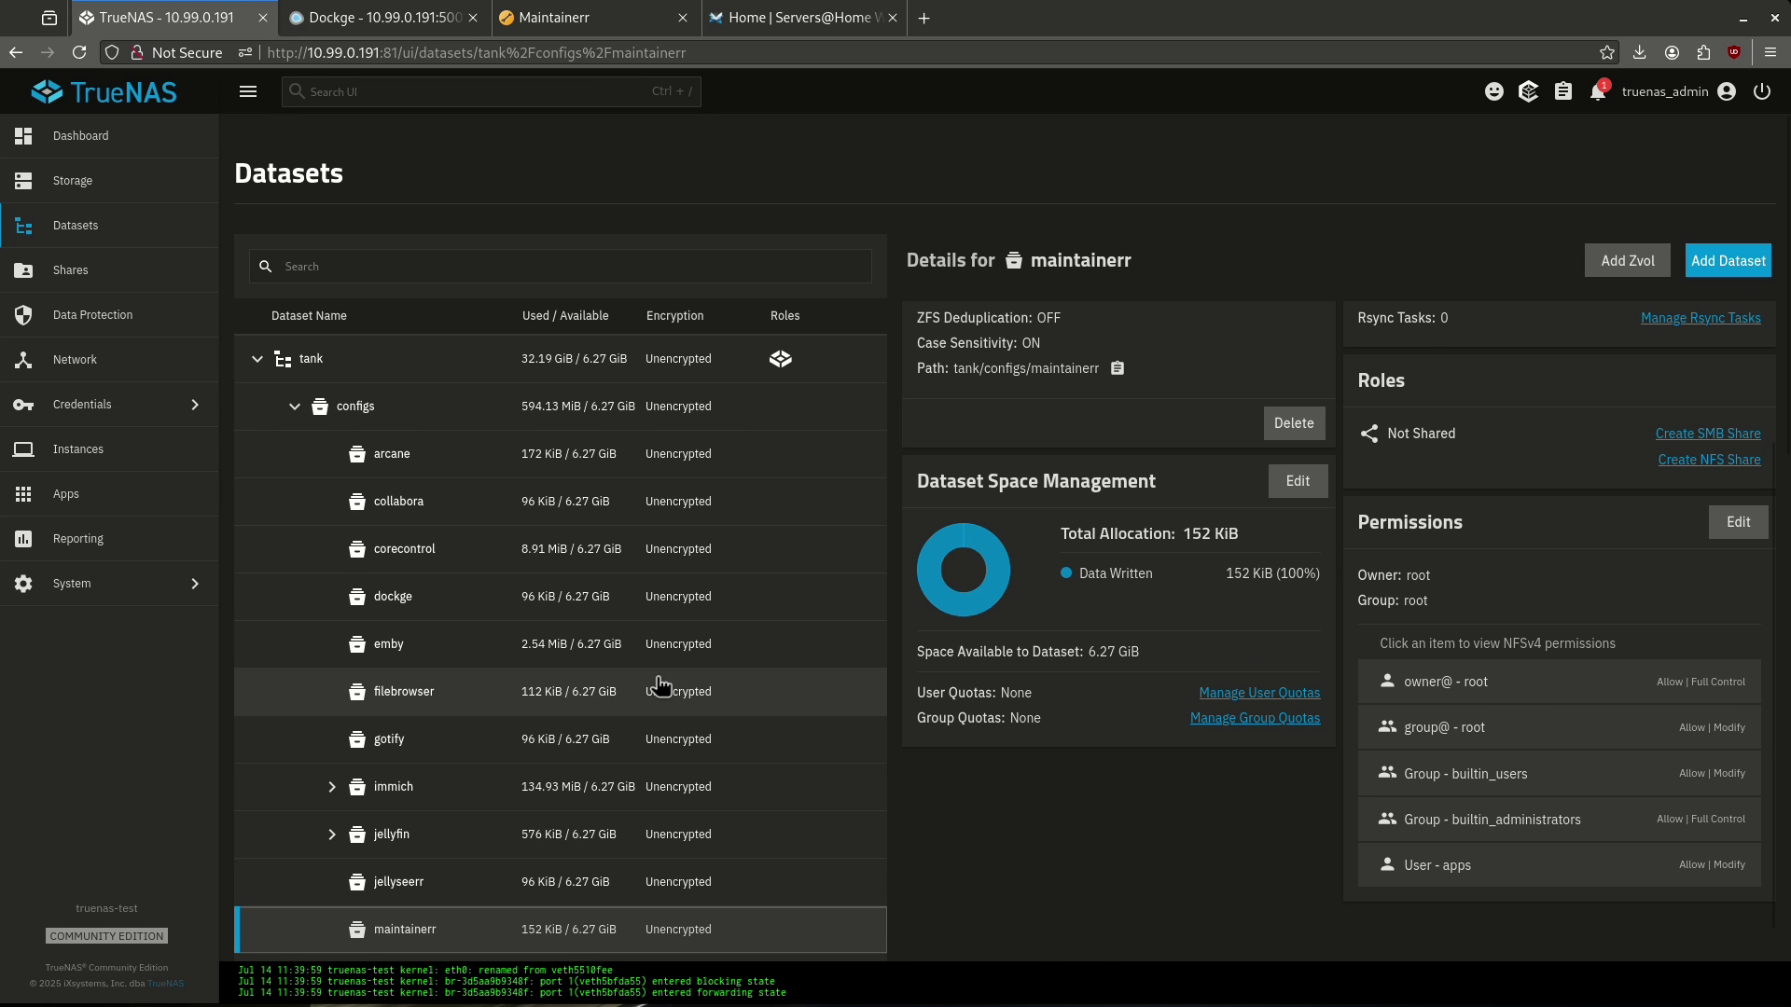
pyautogui.click(429, 17)
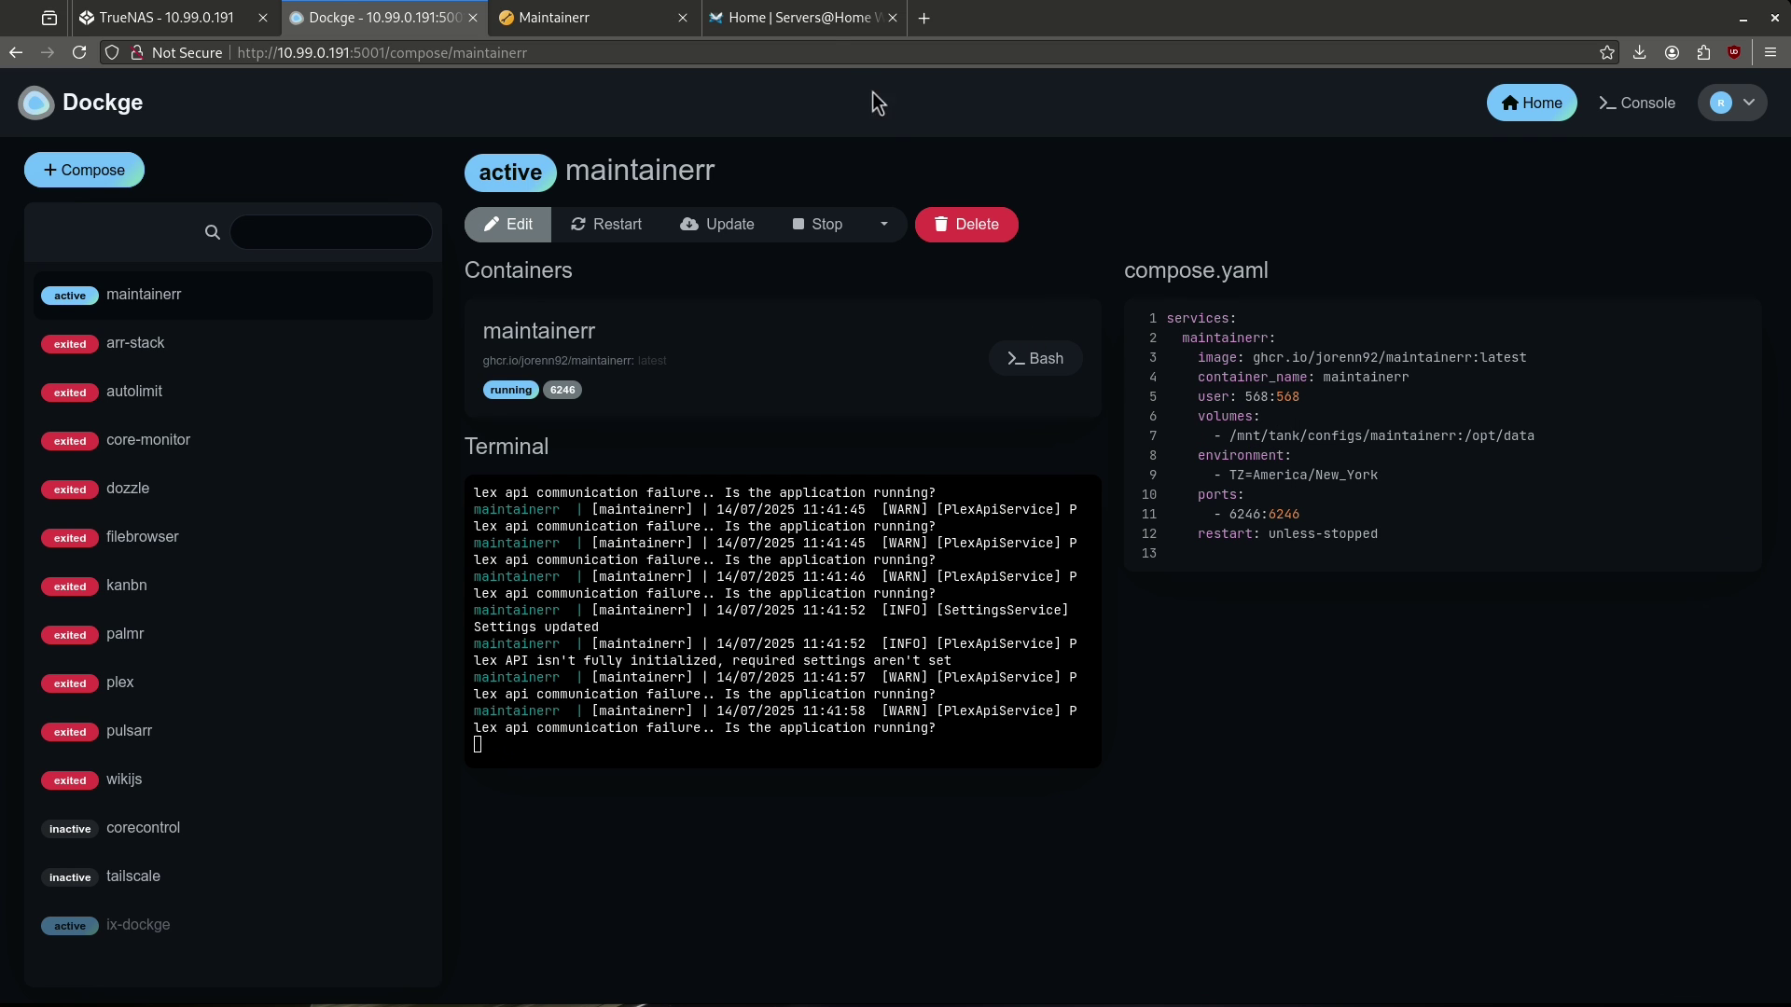
# Step: Open the Maintainerr guide from the Servers@Home Wiki's Media Management page
pyautogui.click(803, 23)
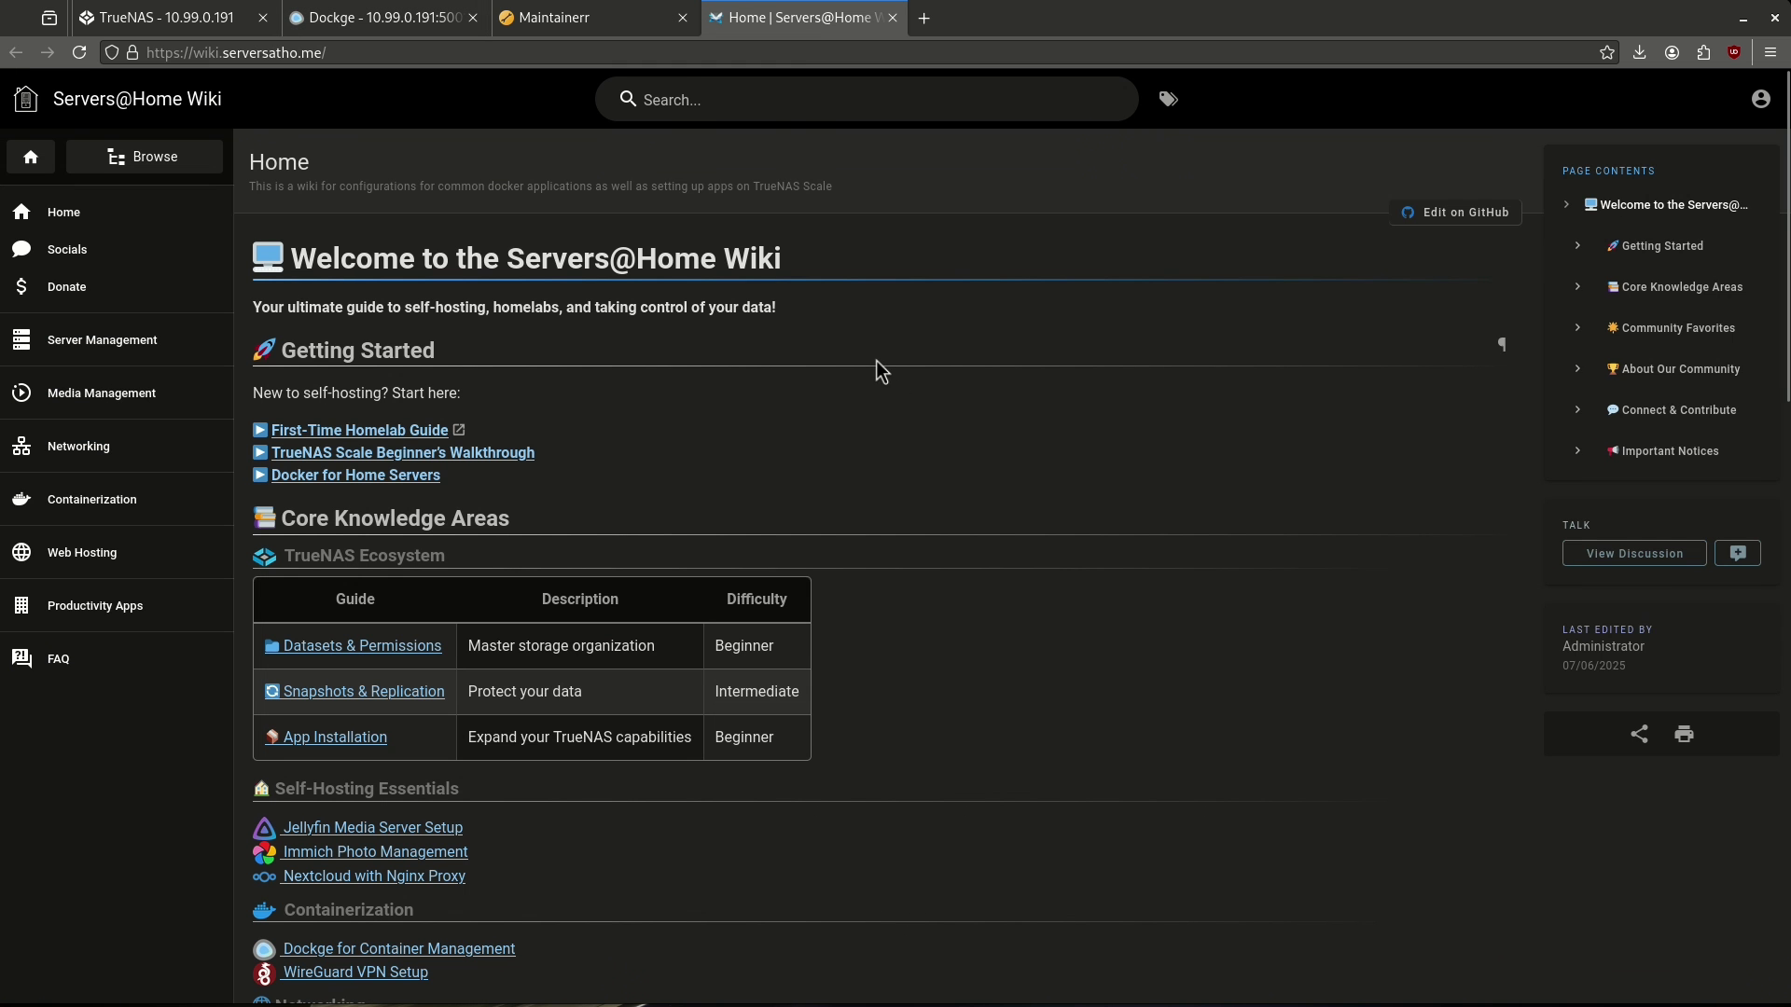
pyautogui.click(62, 402)
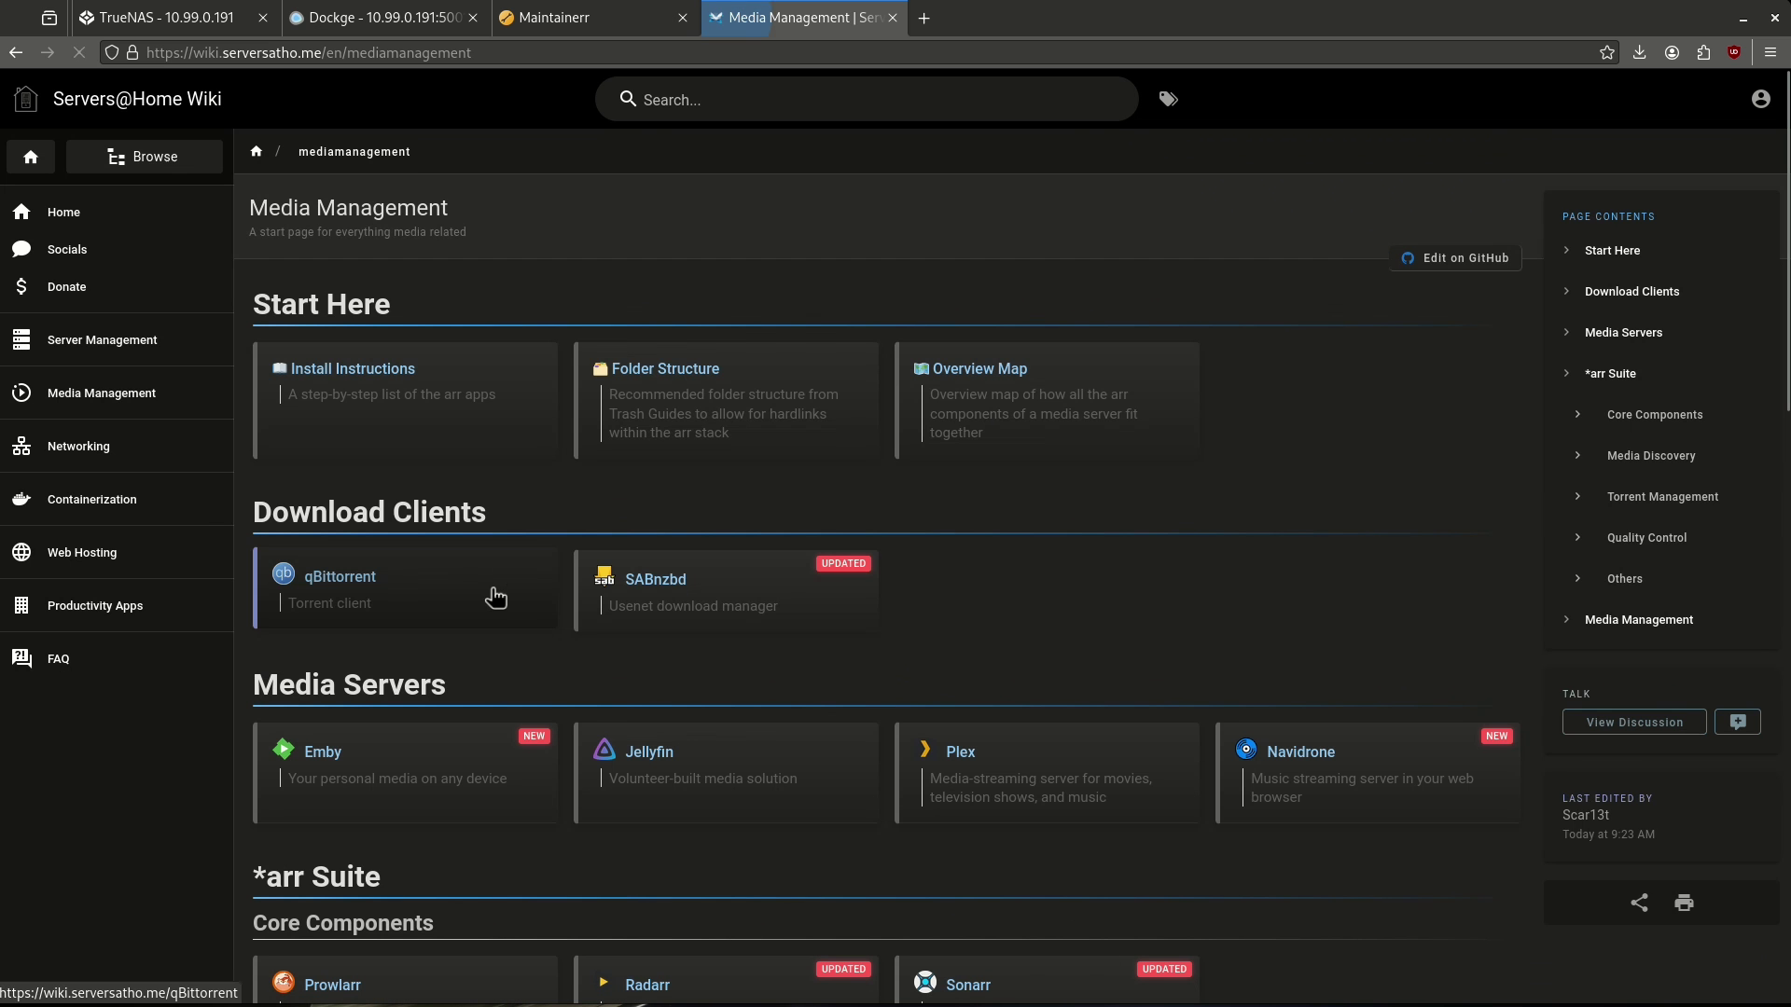
pyautogui.scroll(-8, 1015, 545)
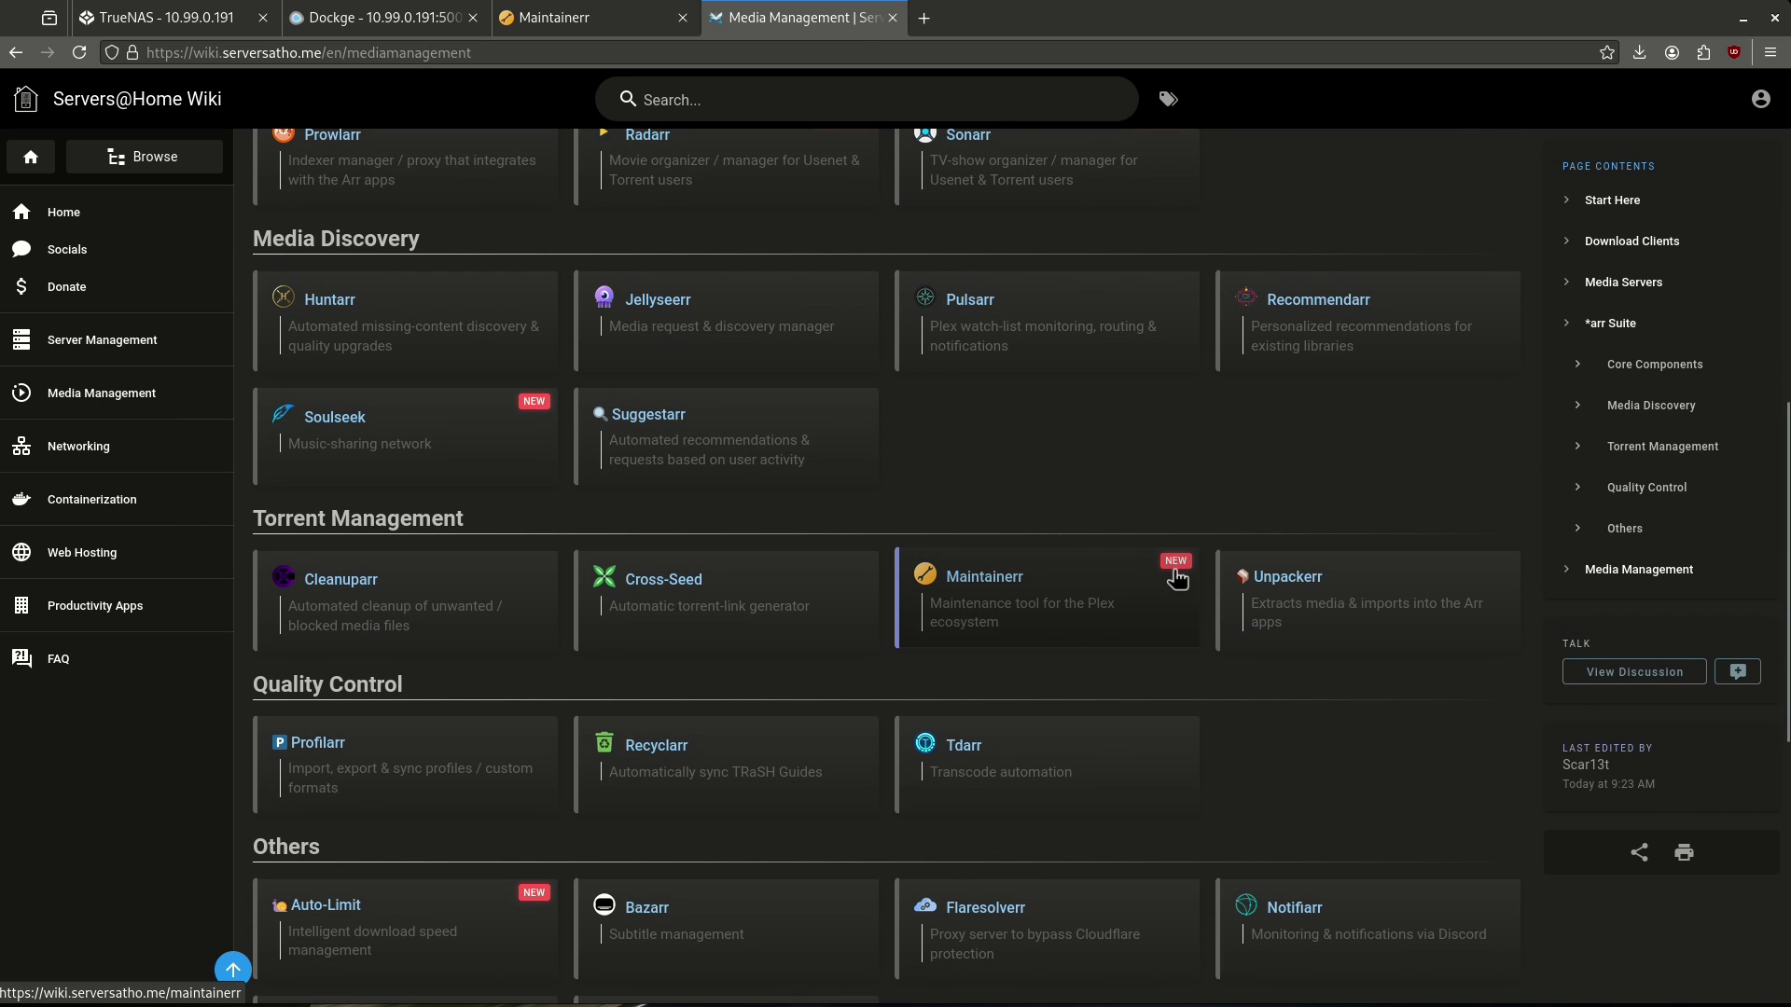
pyautogui.click(1057, 608)
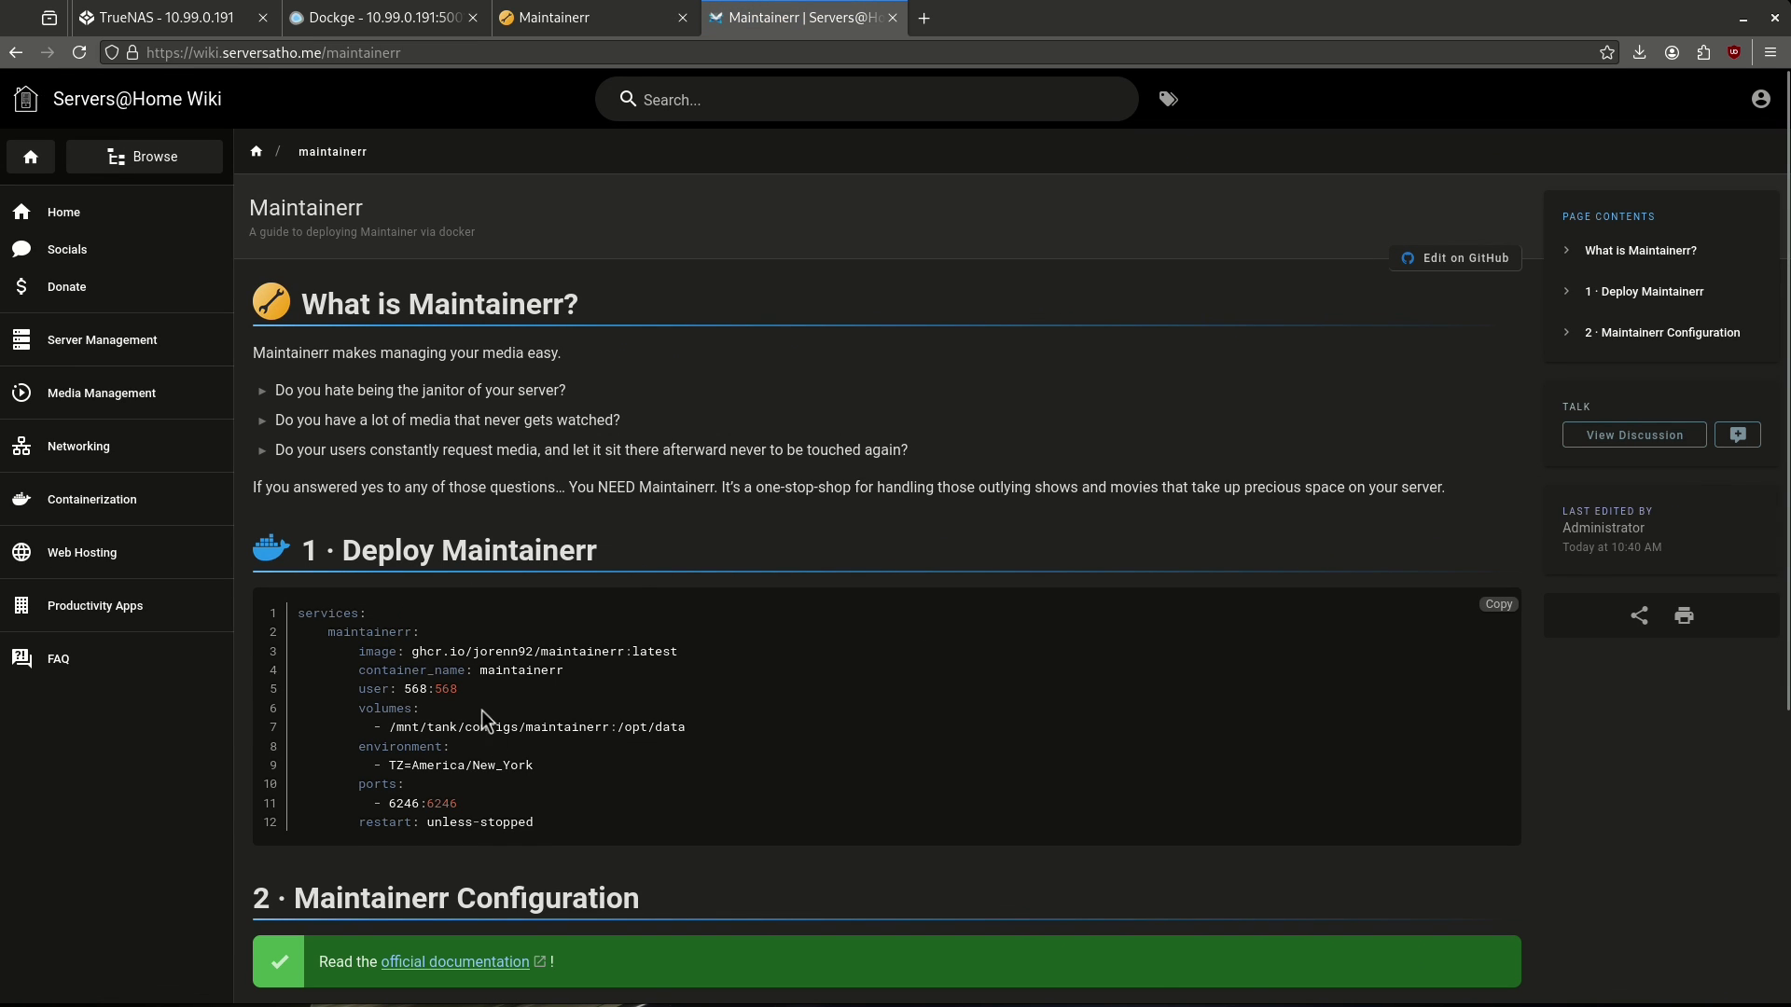
# Step: Highlight the /mnt/tank/configs volume path in the stack's compose.yaml, then open Maintainerr on port 6246
pyautogui.click(416, 22)
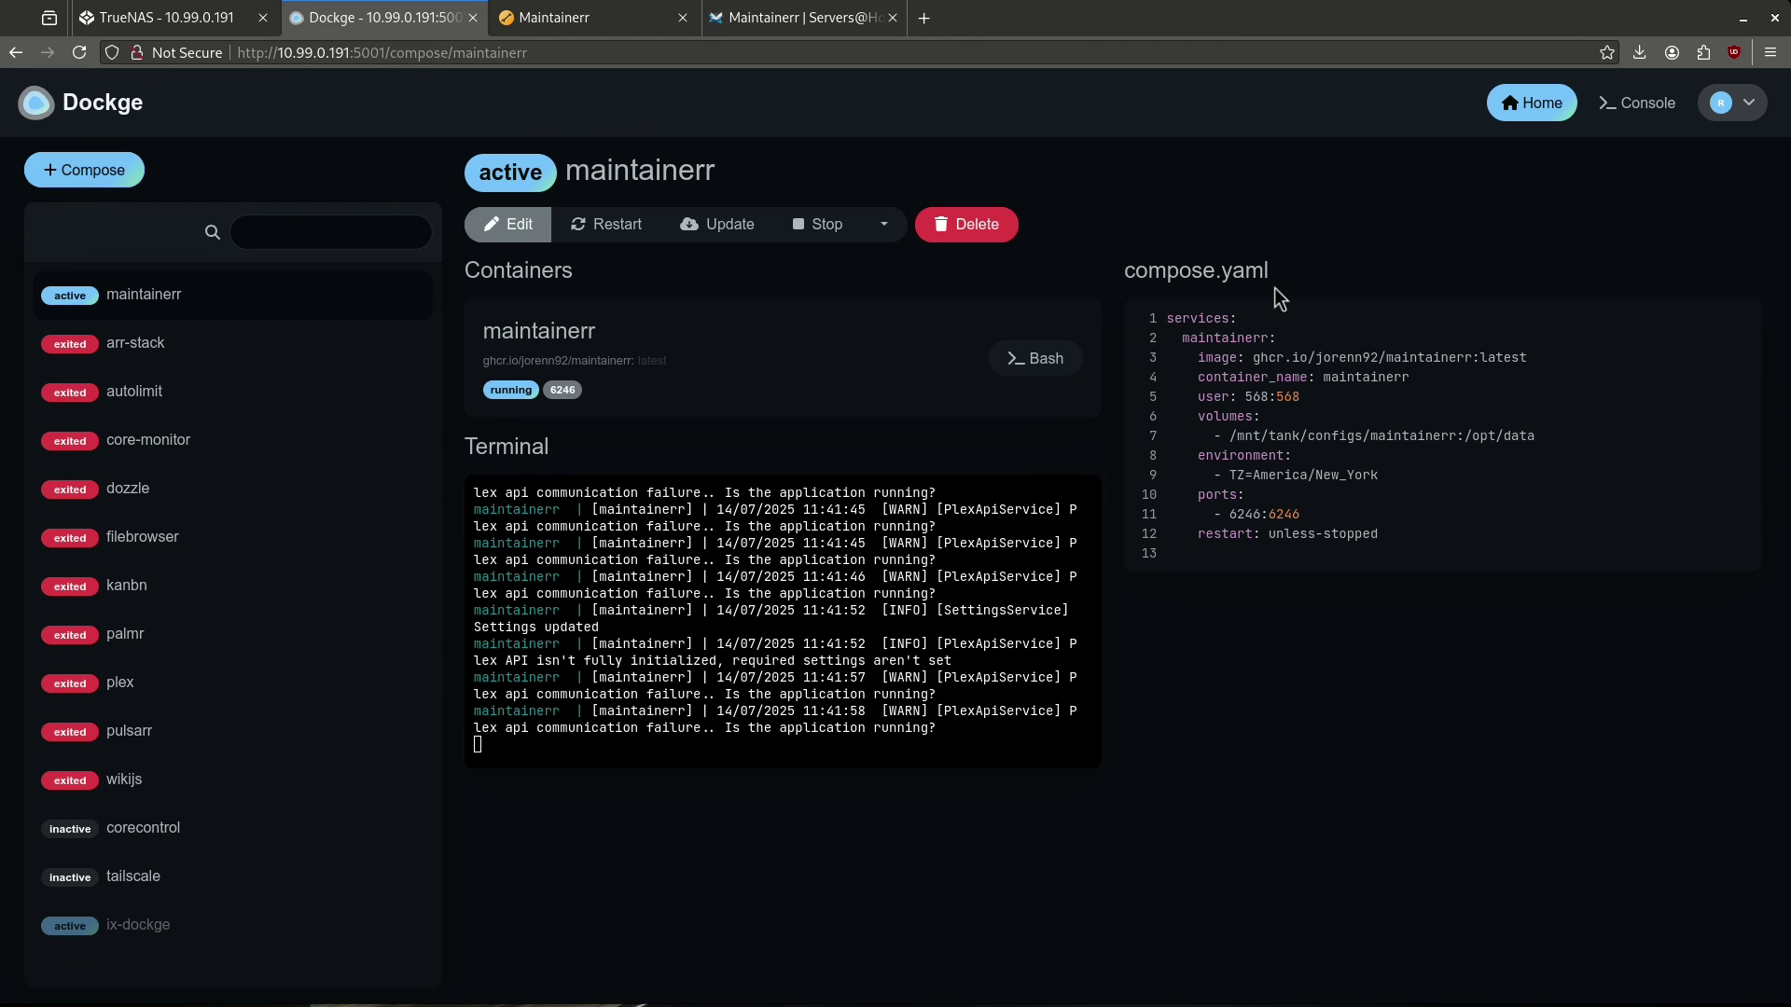
pyautogui.moveTo(1247, 436); pyautogui.dragTo(1353, 435)
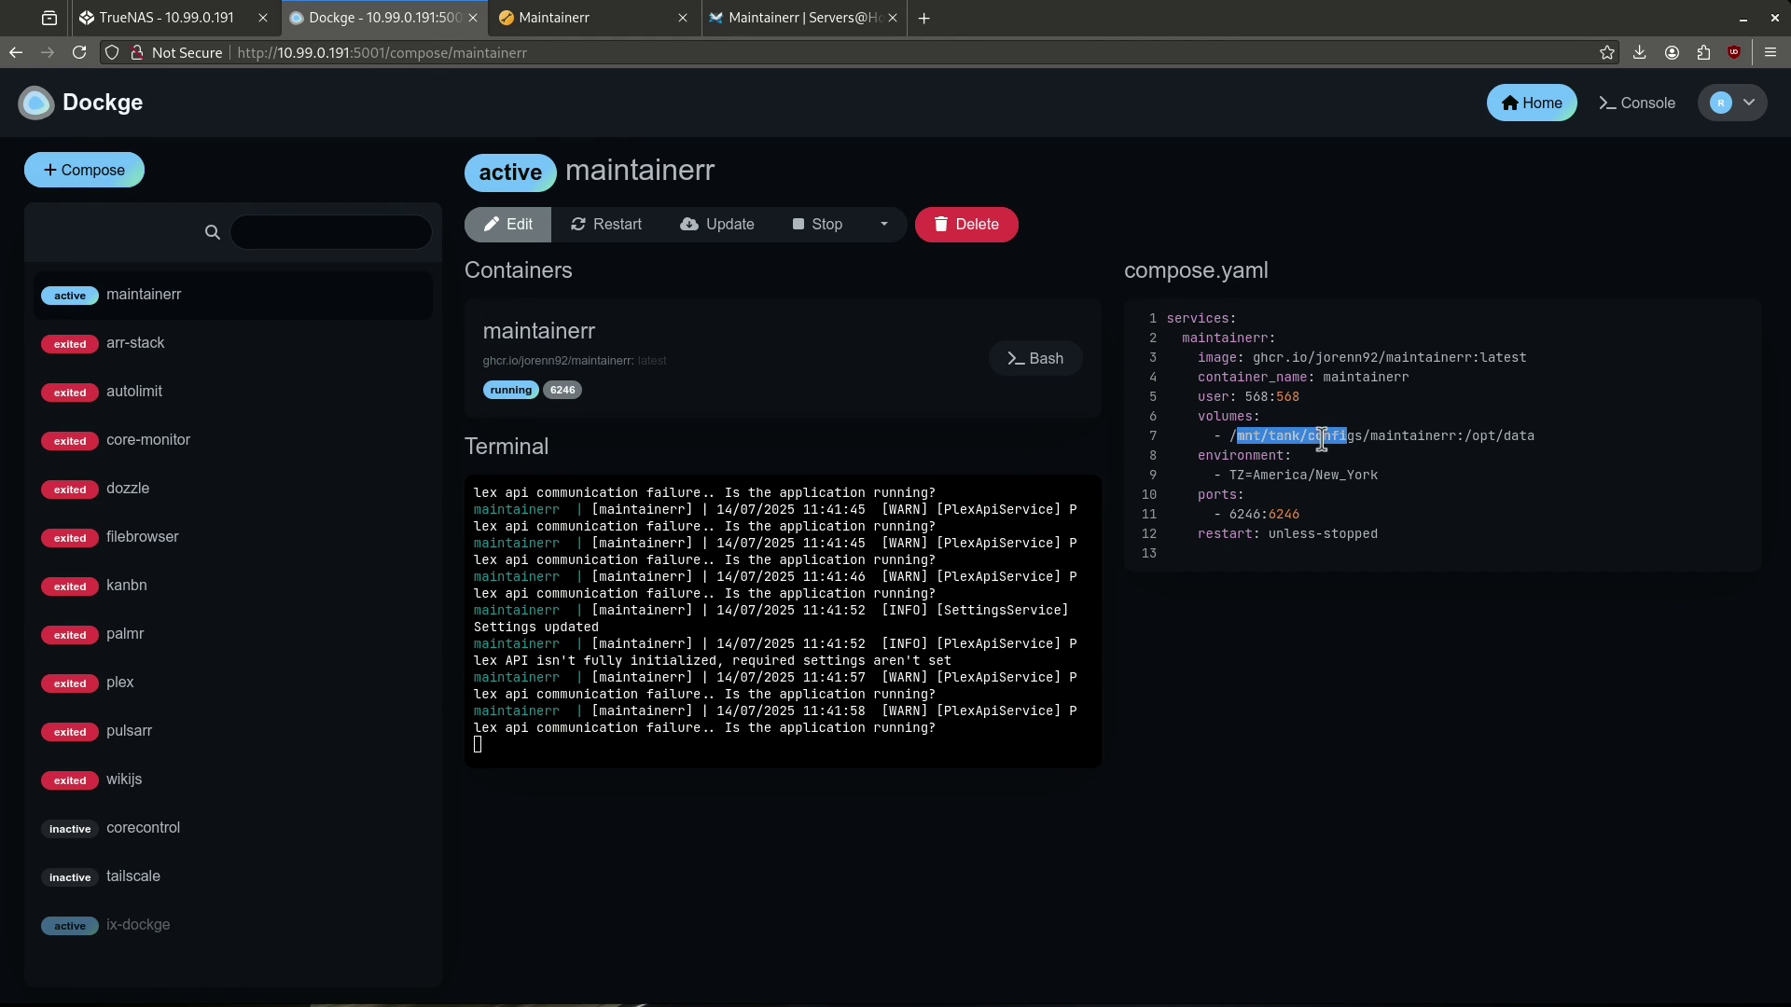
pyautogui.click(1289, 438)
pyautogui.doubleClick(1288, 438)
pyautogui.click(1318, 448)
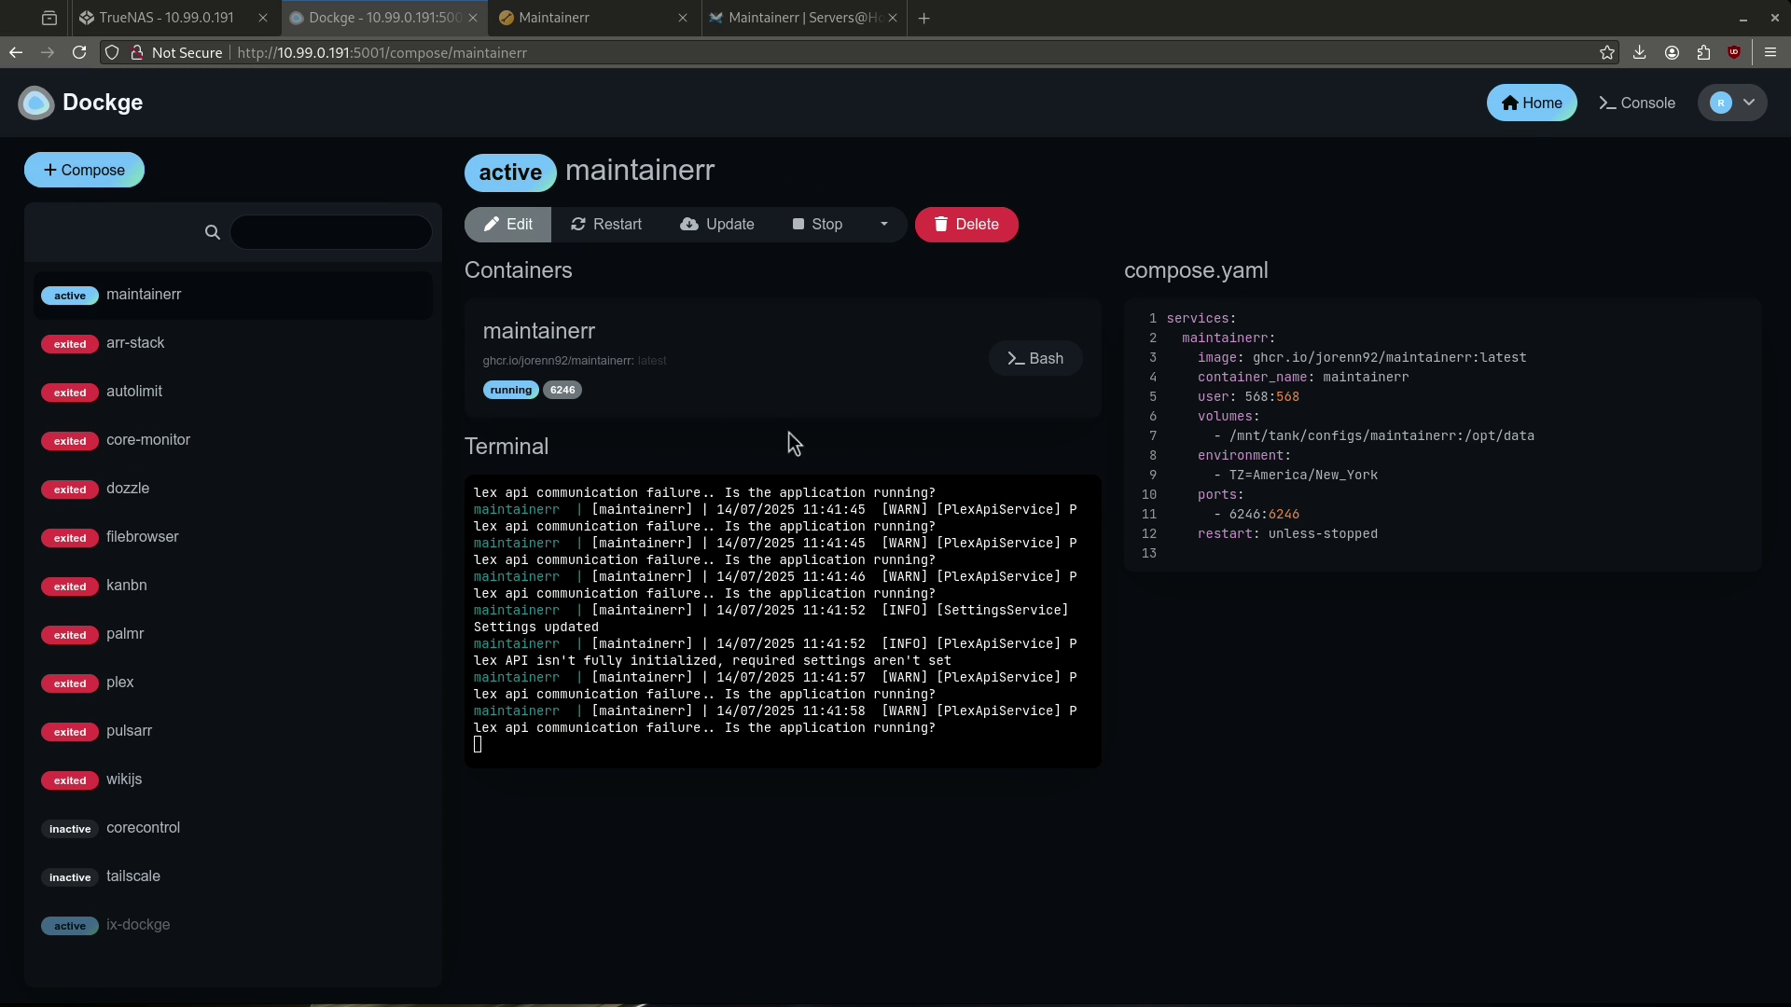
pyautogui.click(562, 390)
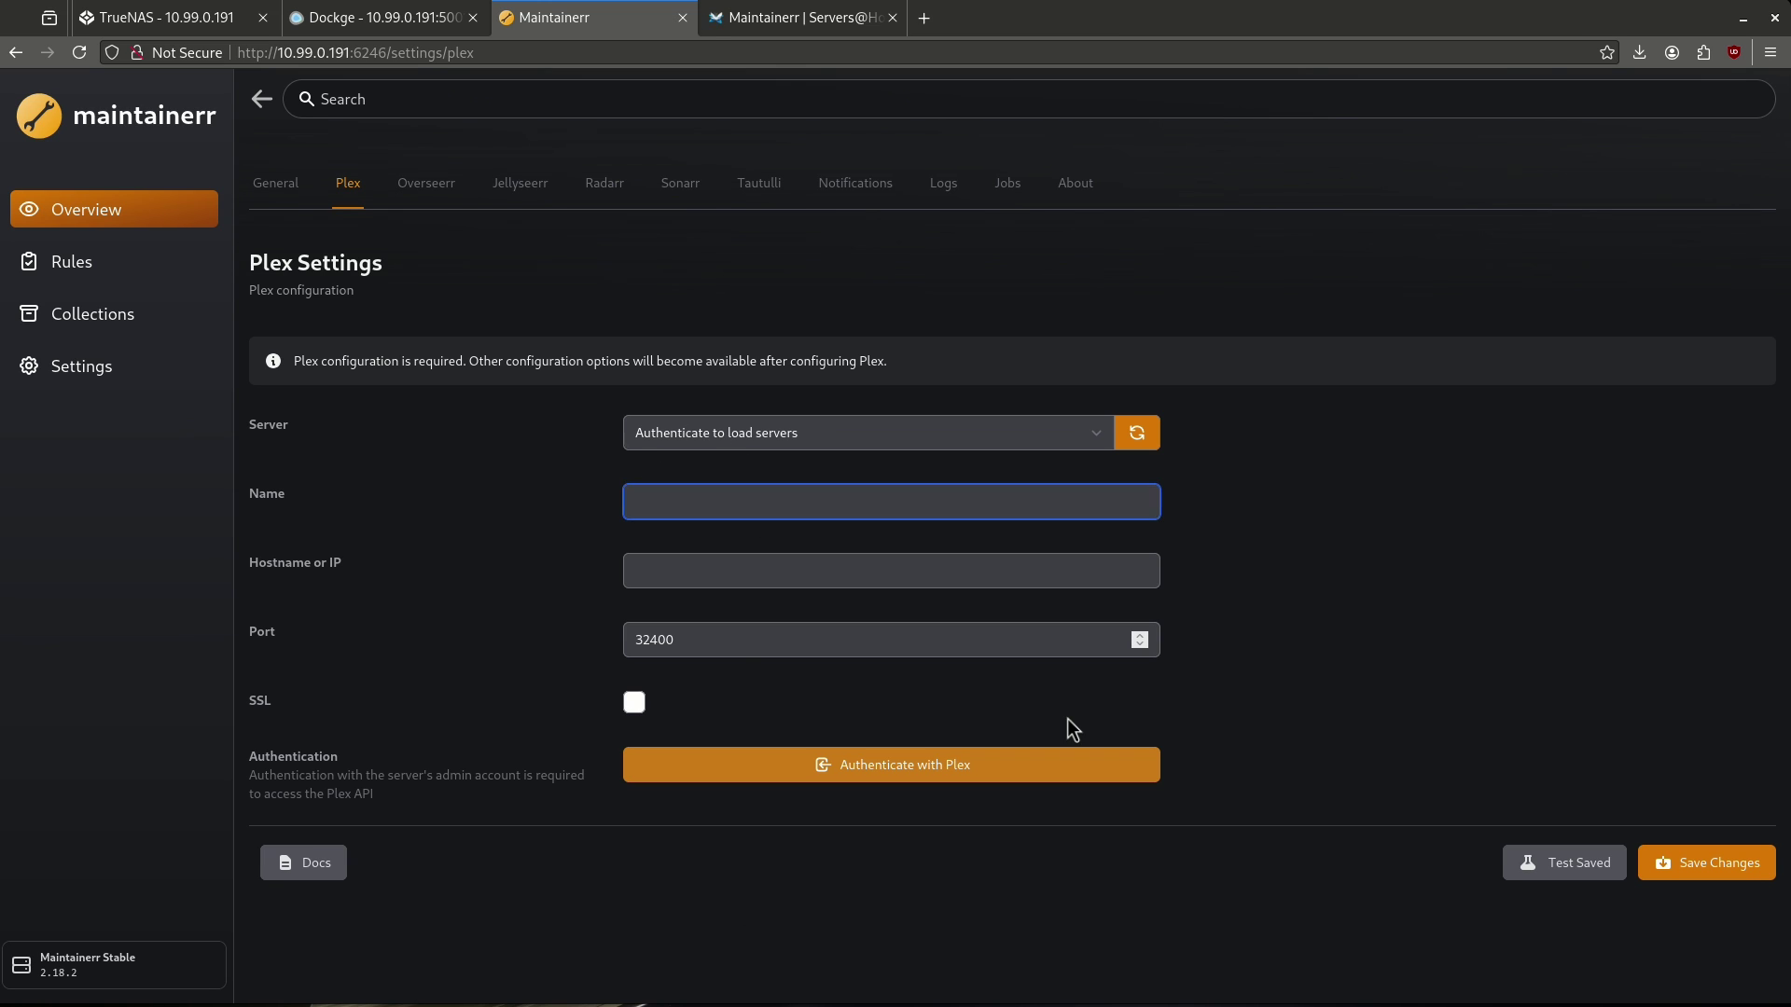
# Step: Connect Plex server 'plex' at 10.99.0.191:32400, authenticate with Plex, and save
pyautogui.click(635, 571)
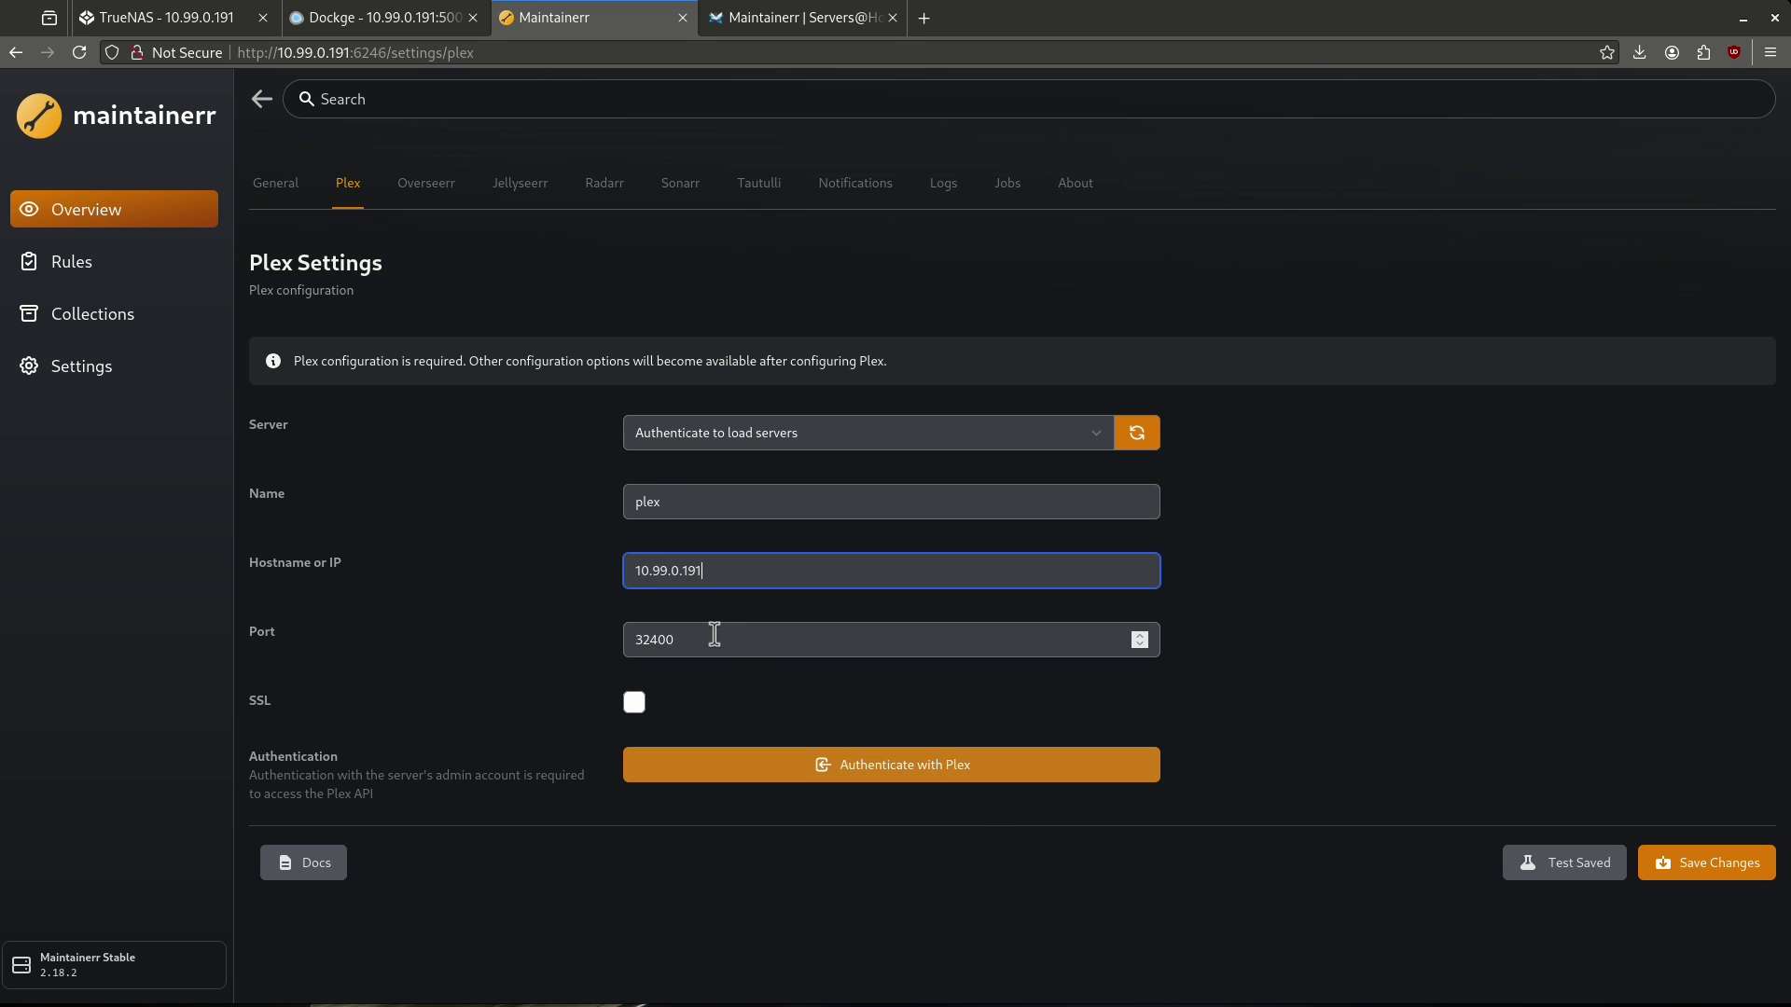
pyautogui.click(826, 765)
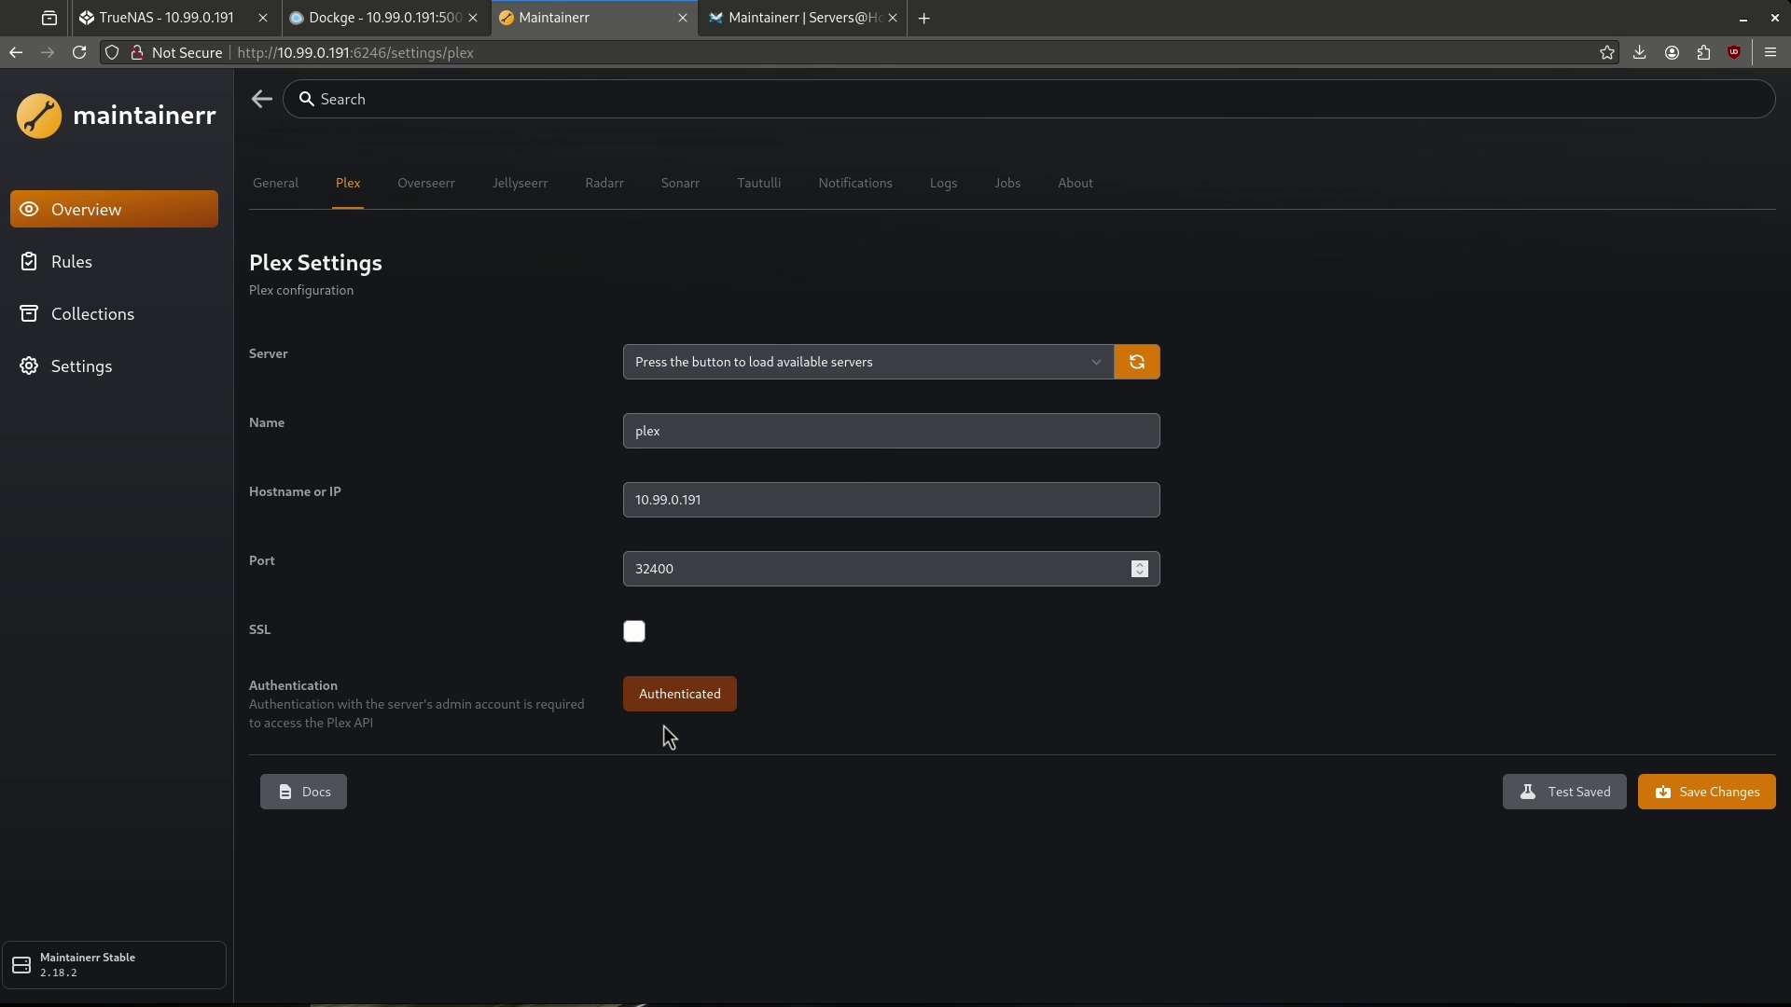
pyautogui.click(1681, 795)
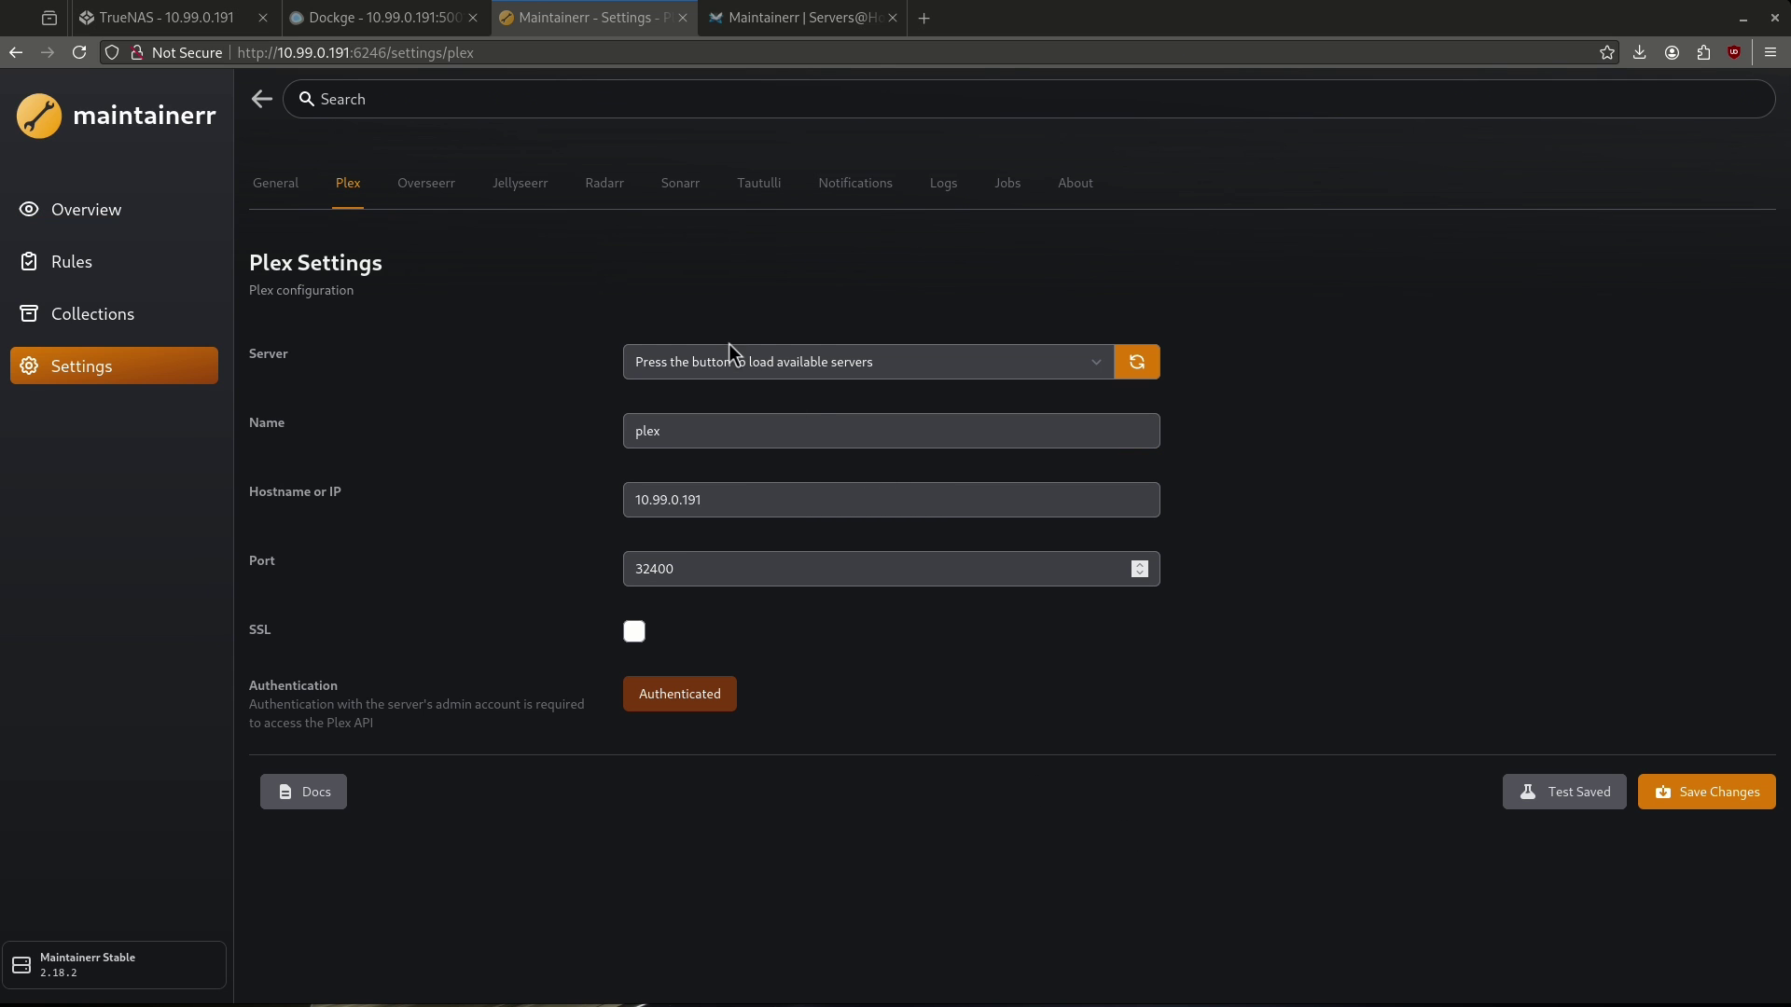
# Step: Look over the Overseerr, Jellyseerr and Radarr settings, then start adding a Sonarr server
pyautogui.click(410, 186)
pyautogui.click(512, 189)
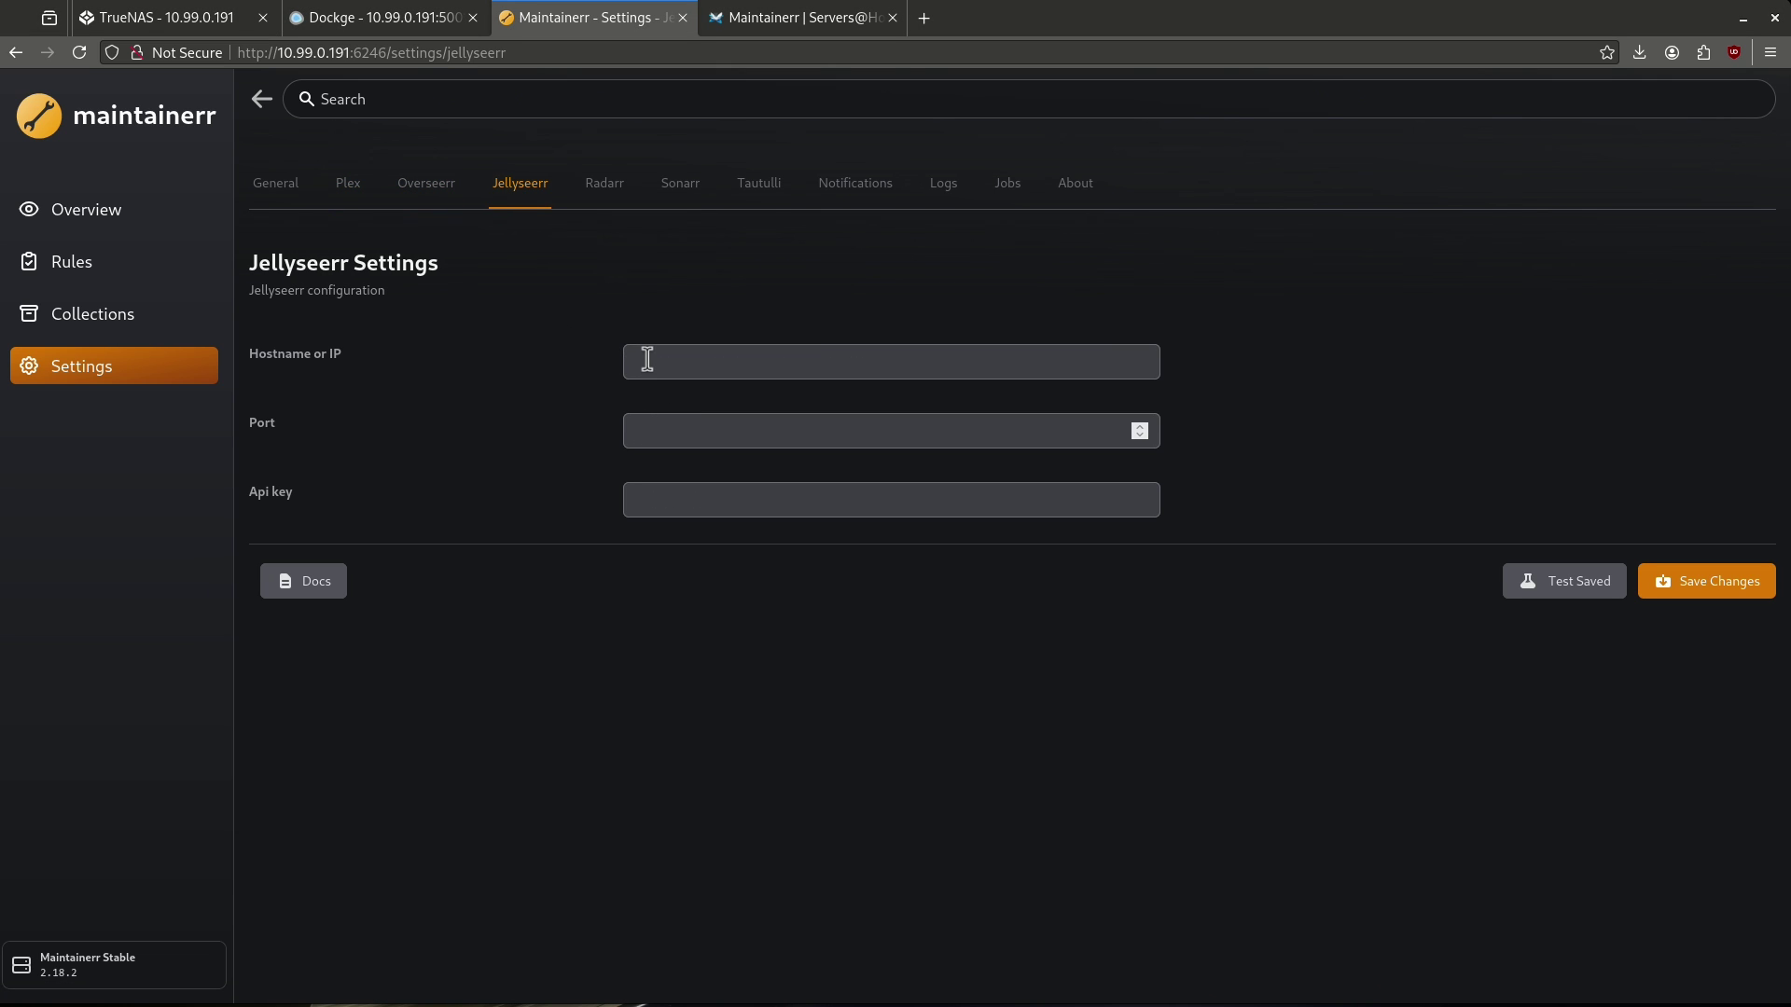
pyautogui.click(606, 191)
pyautogui.click(672, 196)
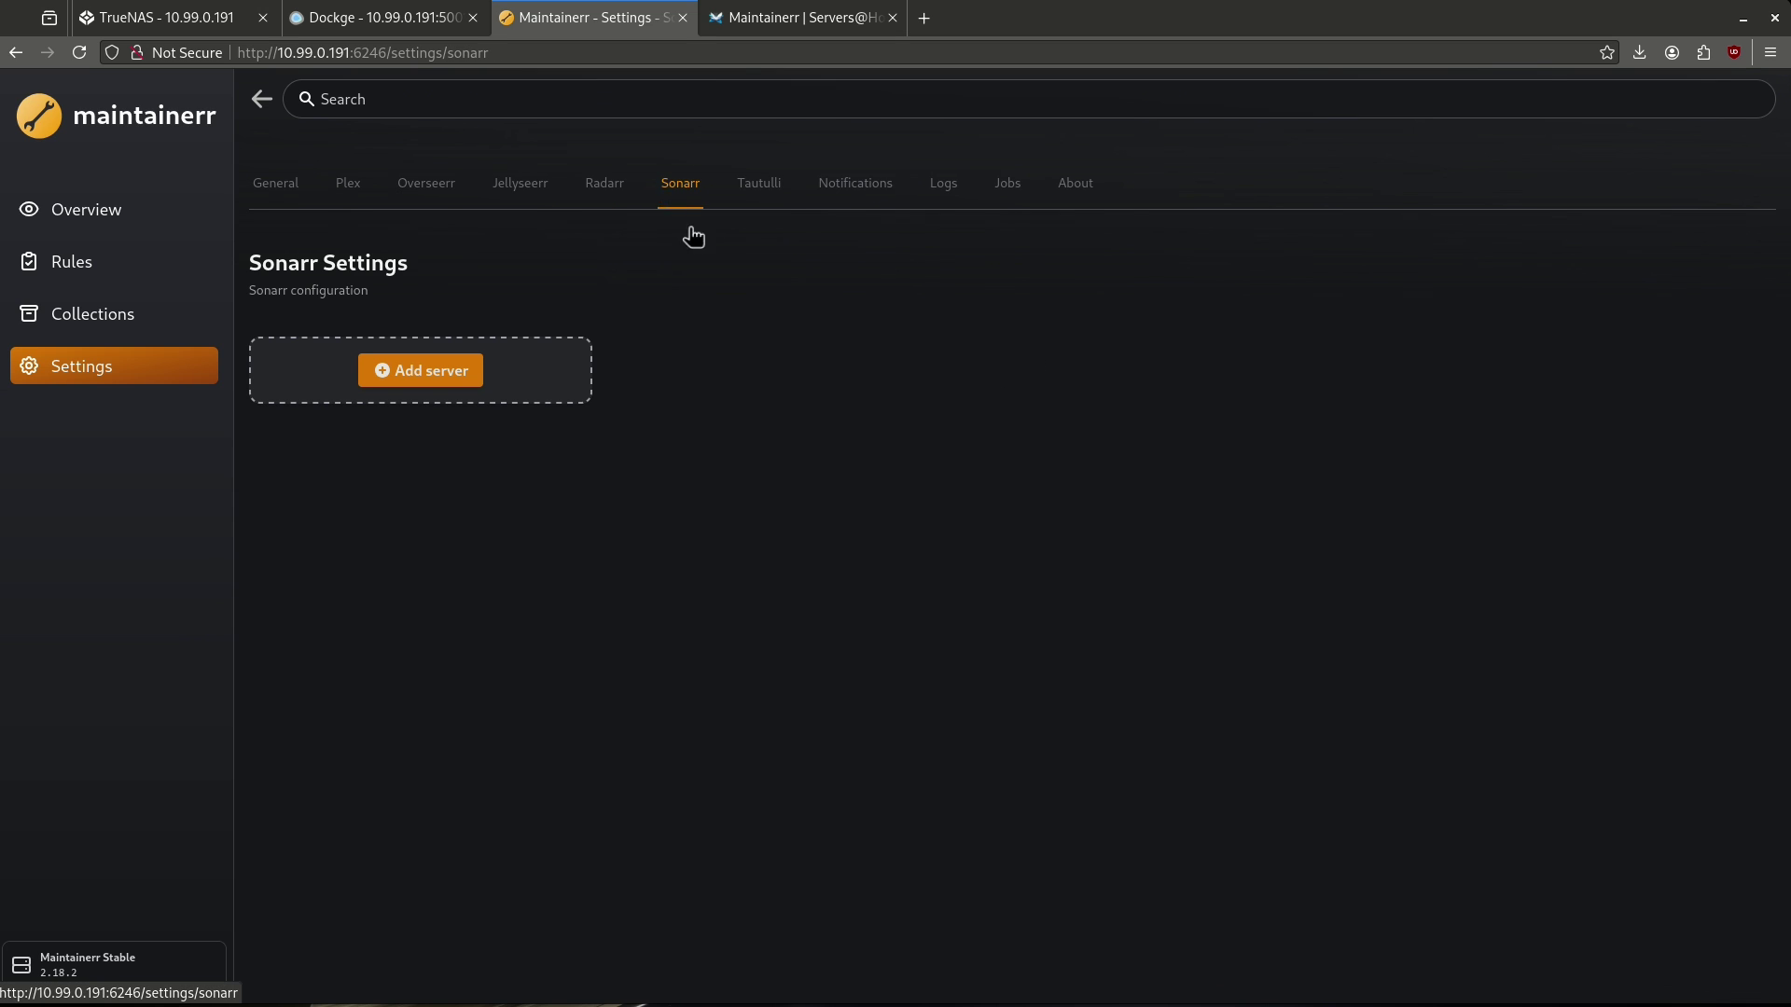
pyautogui.click(428, 378)
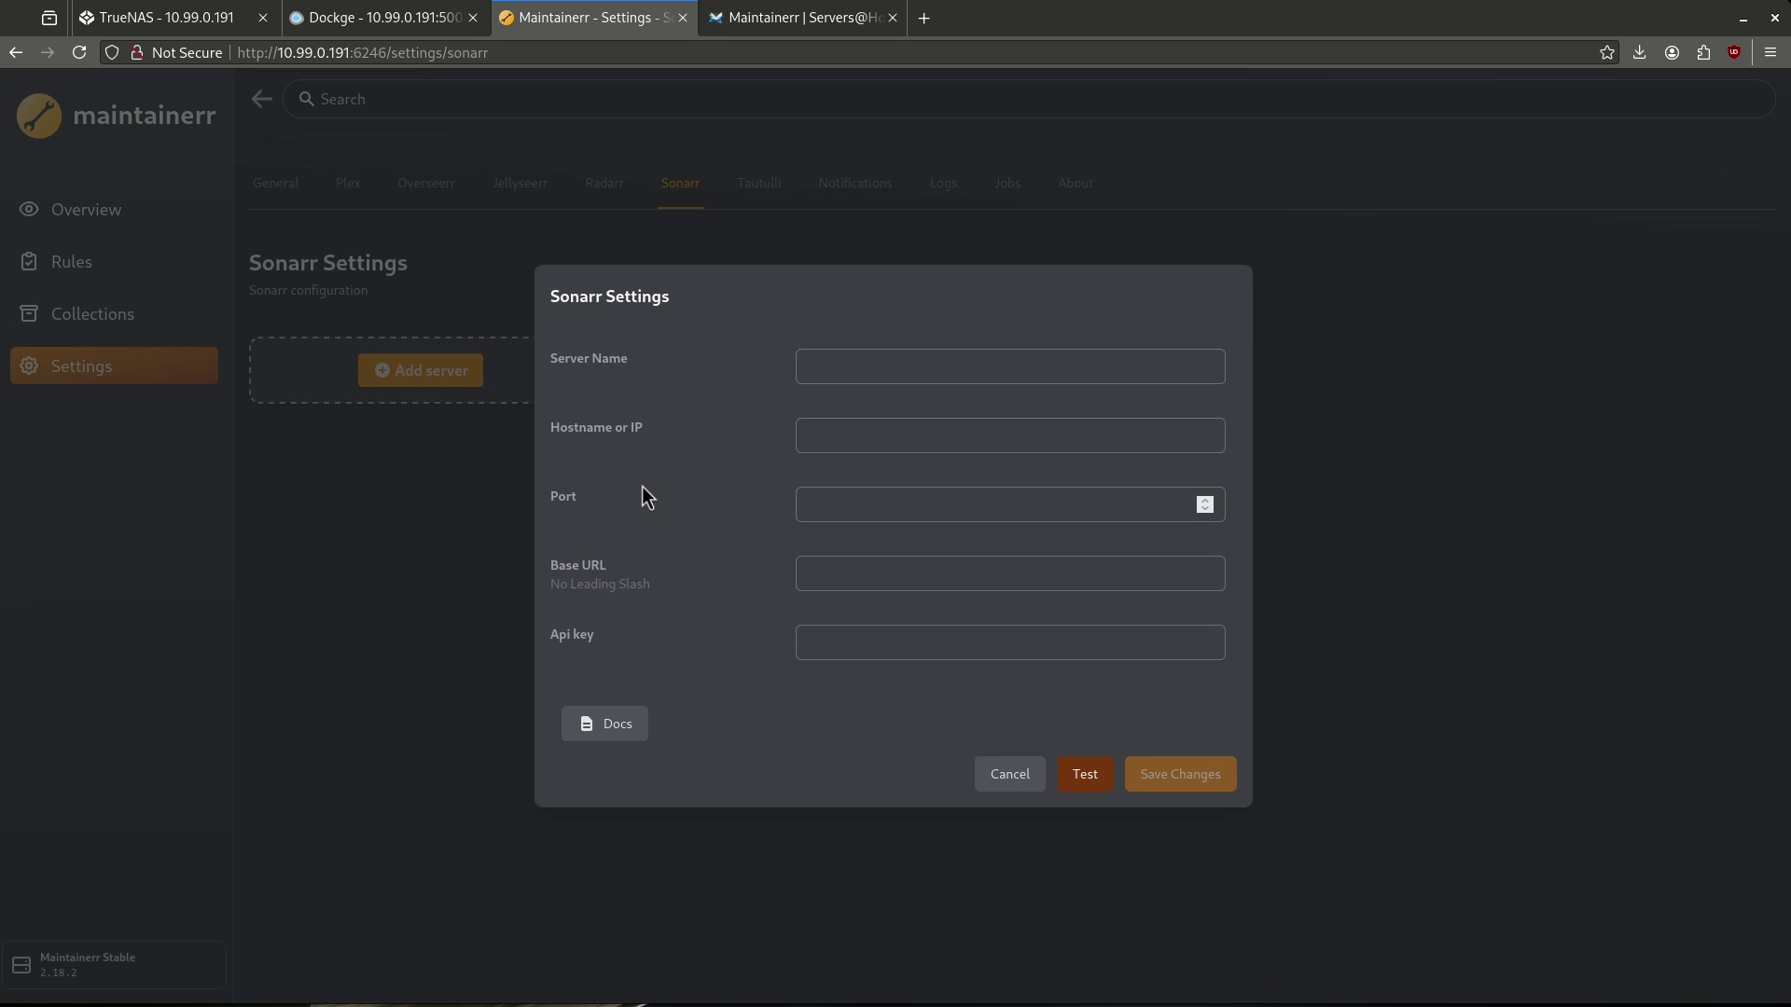
# Step: Save Sonarr server 'sonarr' with host 10.99.0.191, port 8989 and its API key
pyautogui.click(822, 373)
pyautogui.click(1010, 435)
pyautogui.write('10.99')
pyautogui.press('Down')
pyautogui.press('Tab')
pyautogui.click(957, 644)
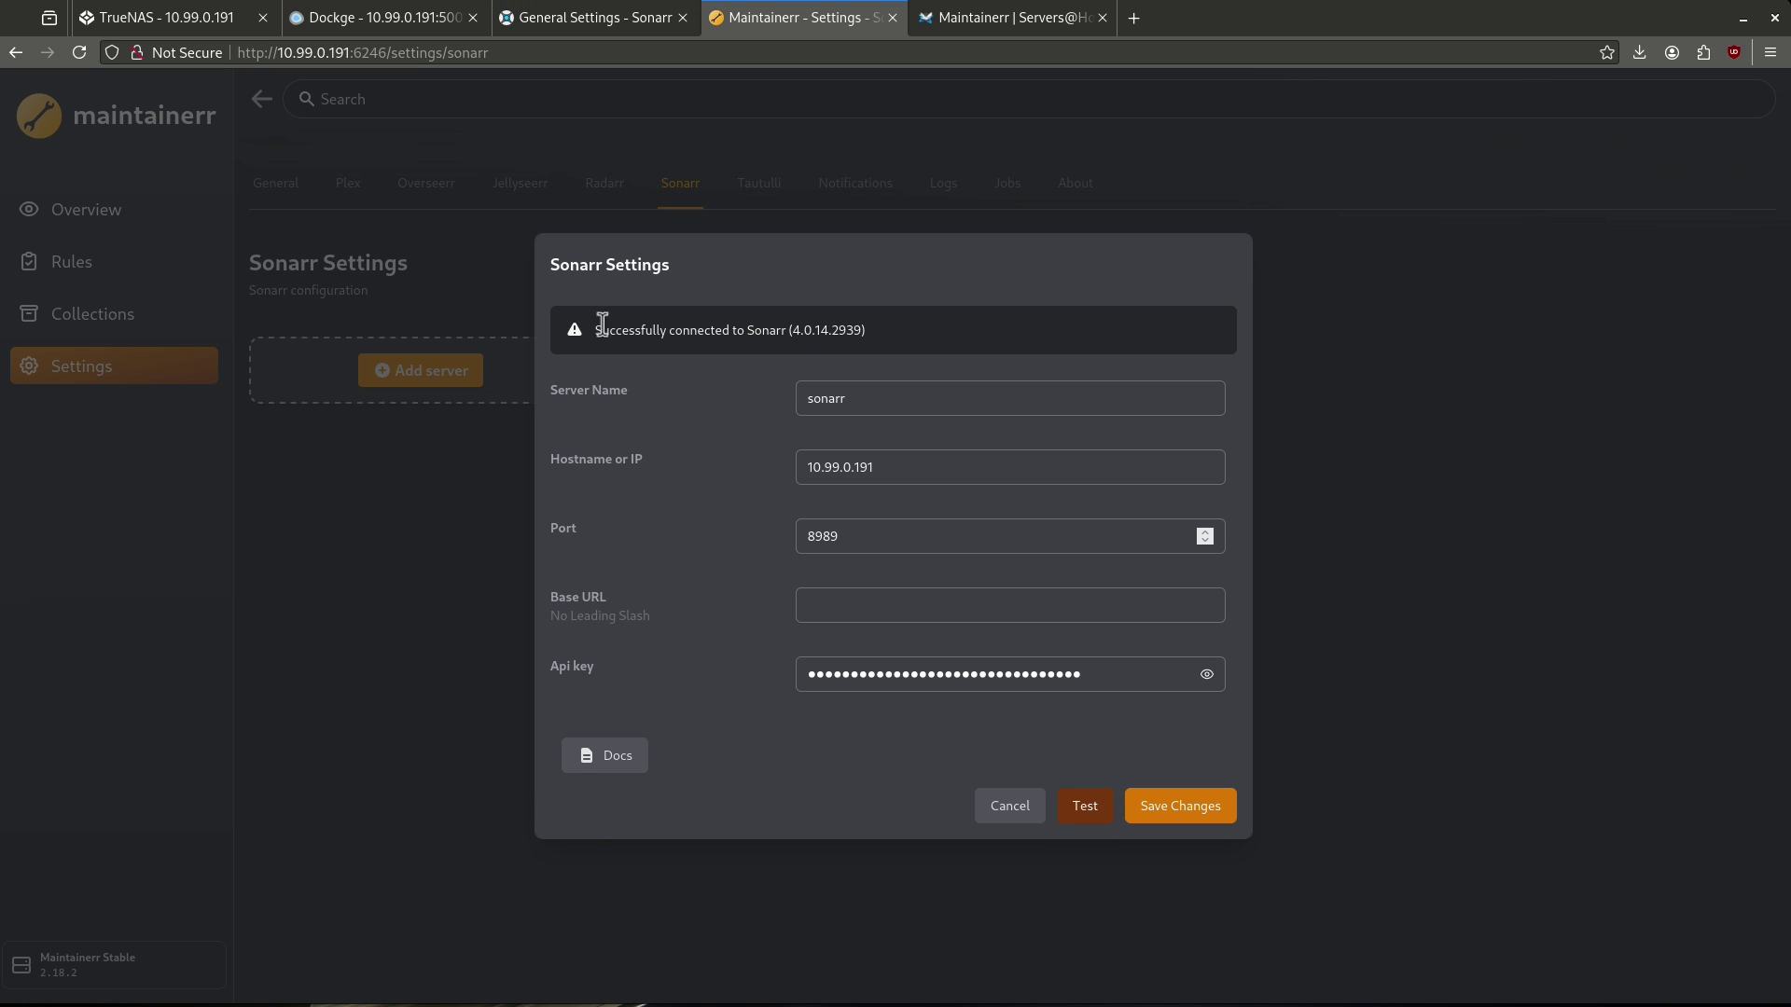
pyautogui.click(1204, 813)
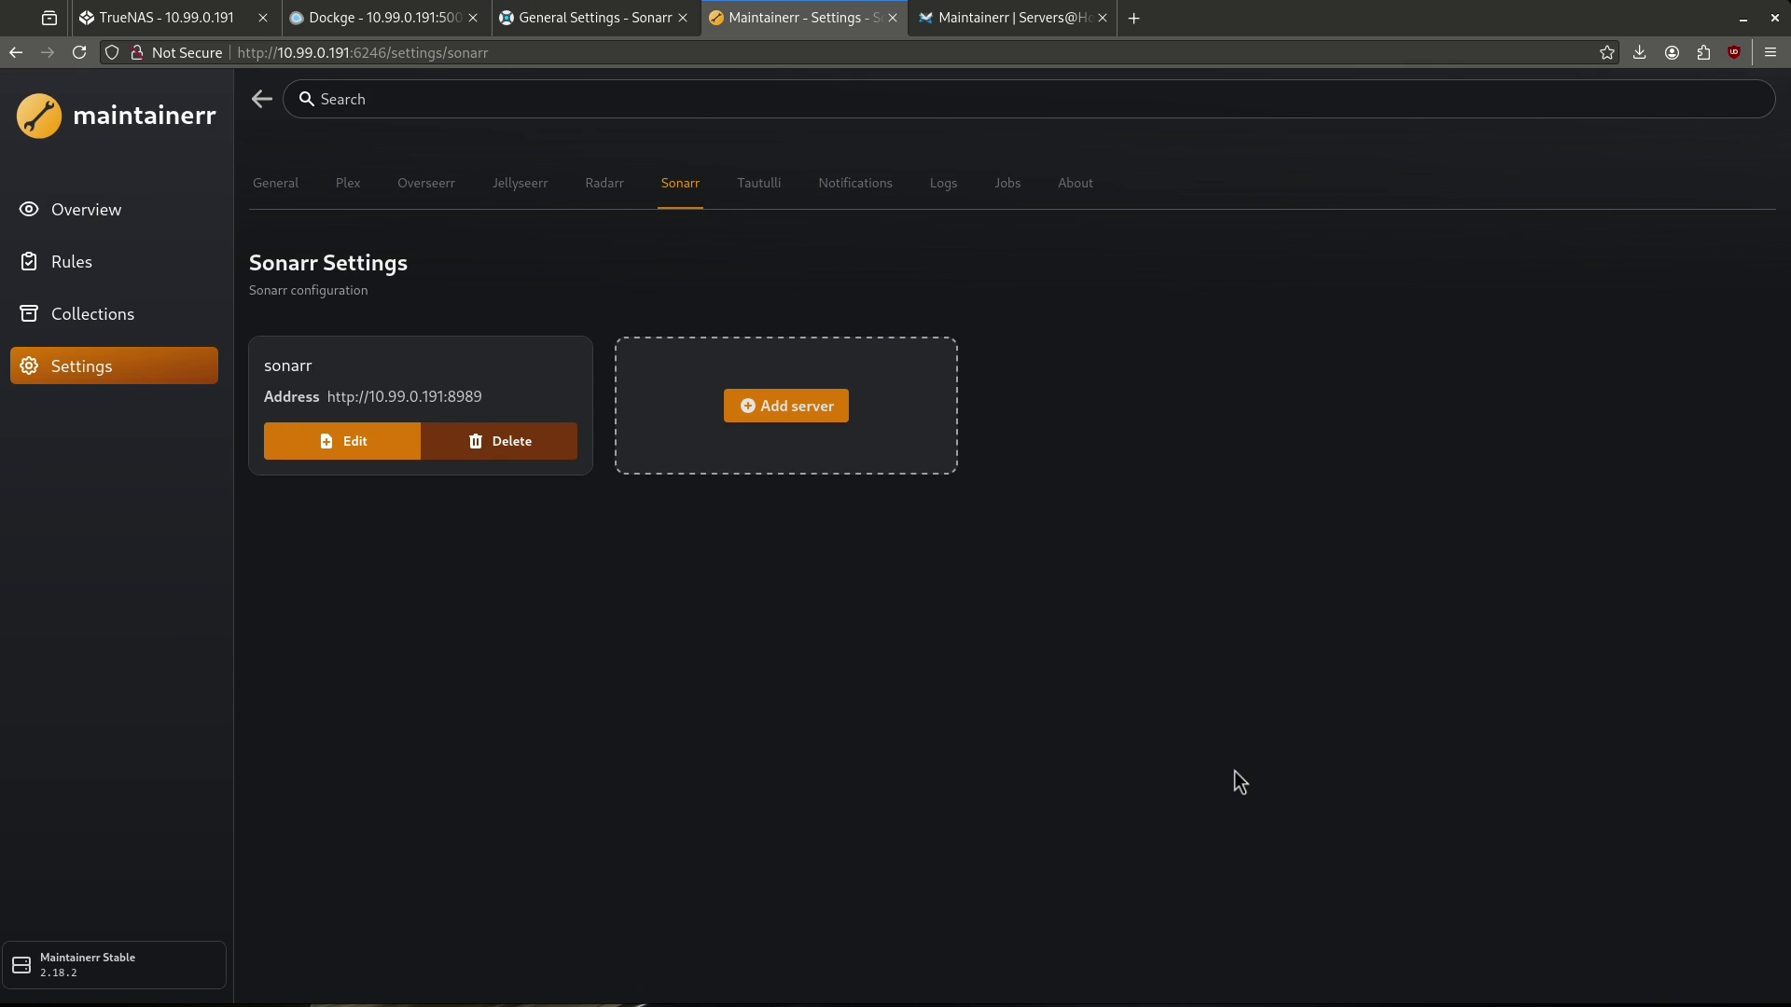
pyautogui.click(587, 198)
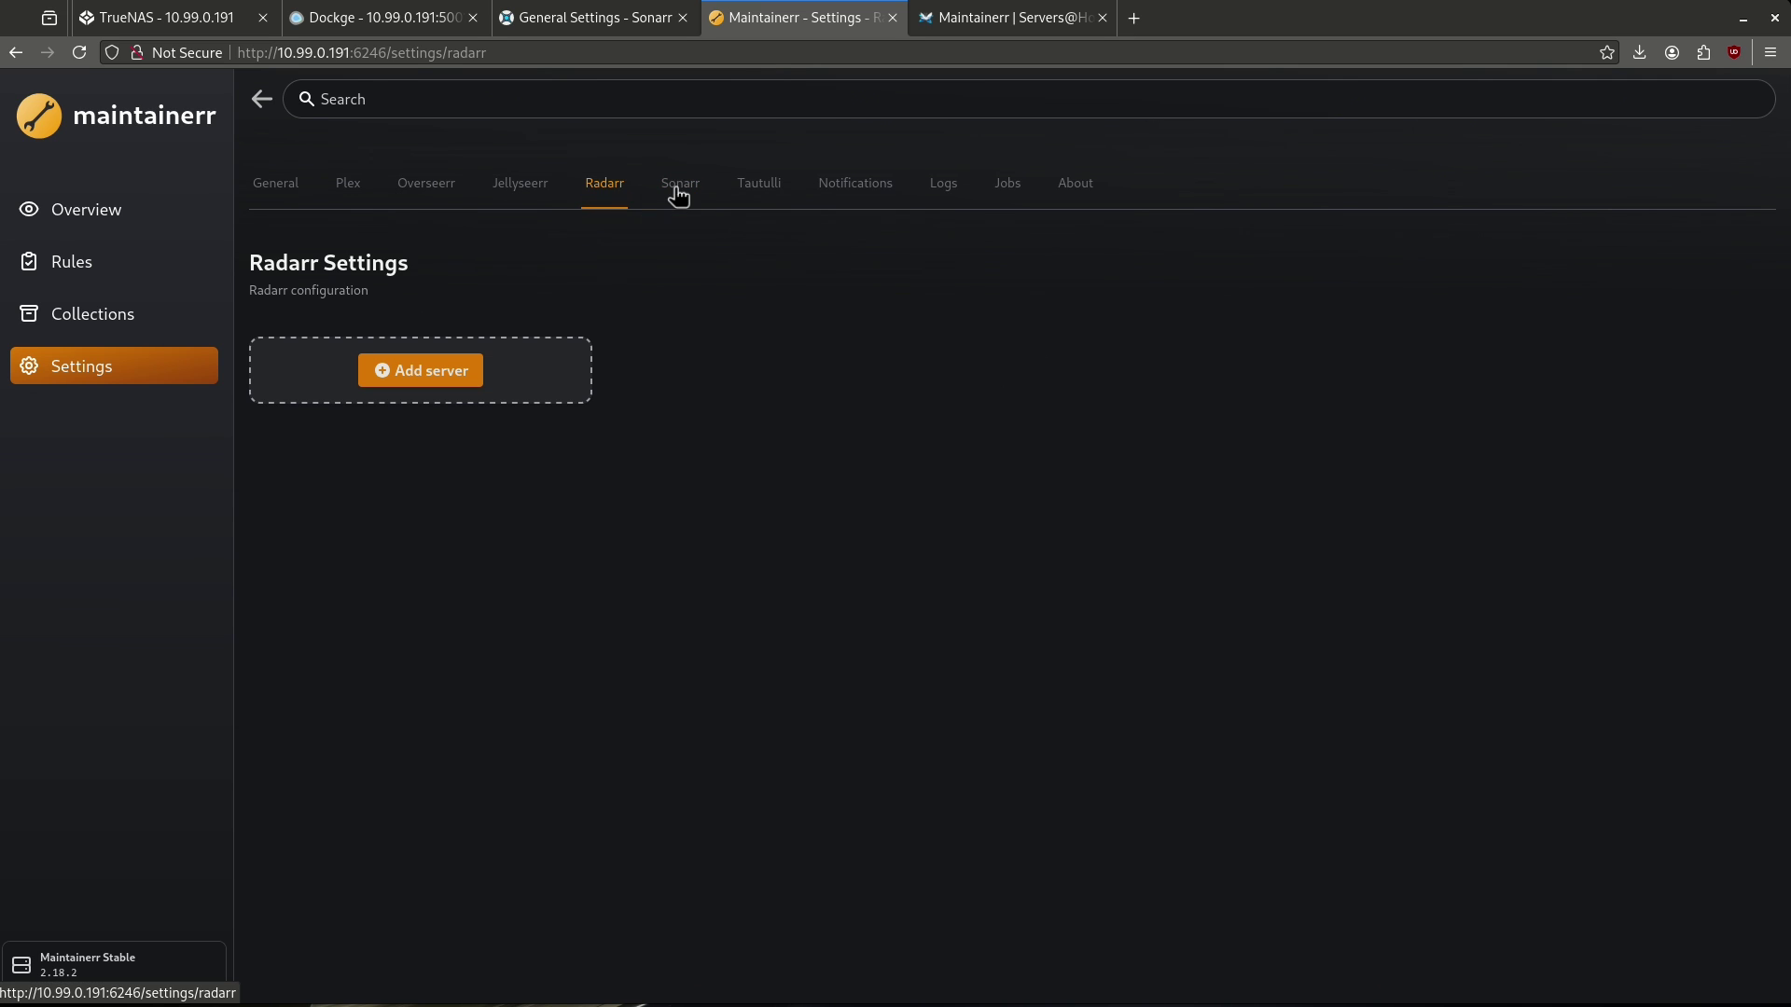
# Step: Begin a new Gotify notification agent, leaving its name, URL and token blank
pyautogui.click(855, 186)
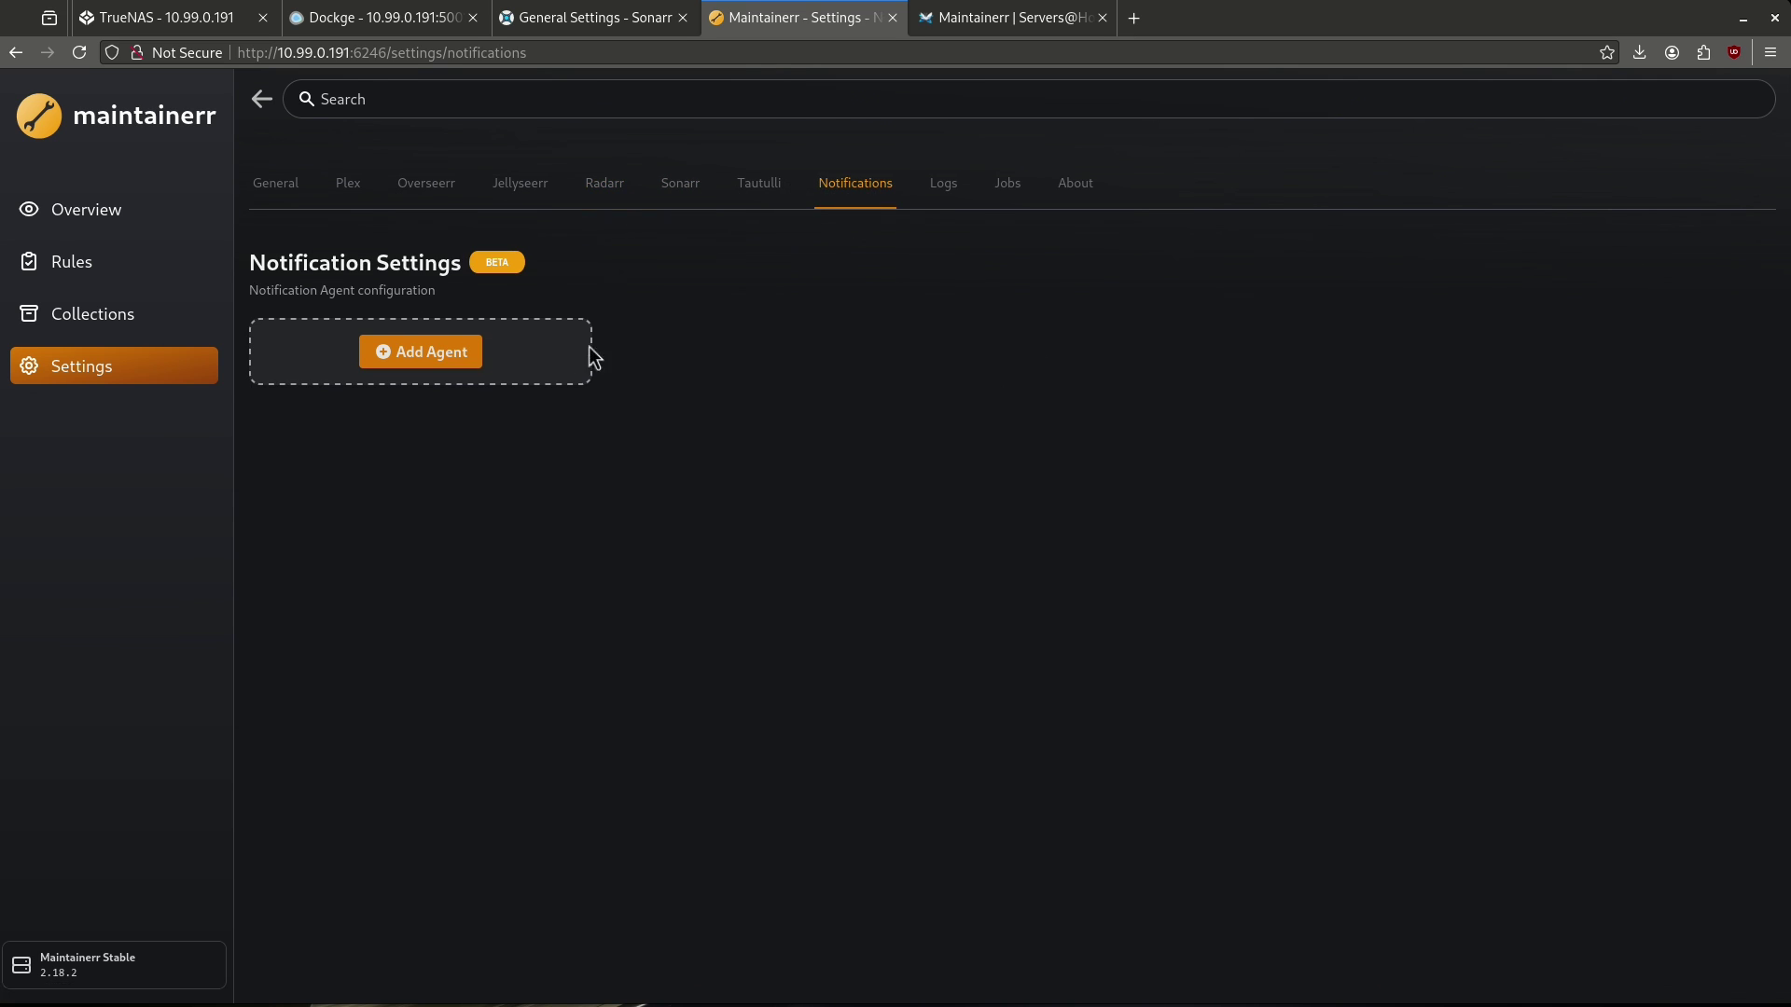
pyautogui.click(471, 350)
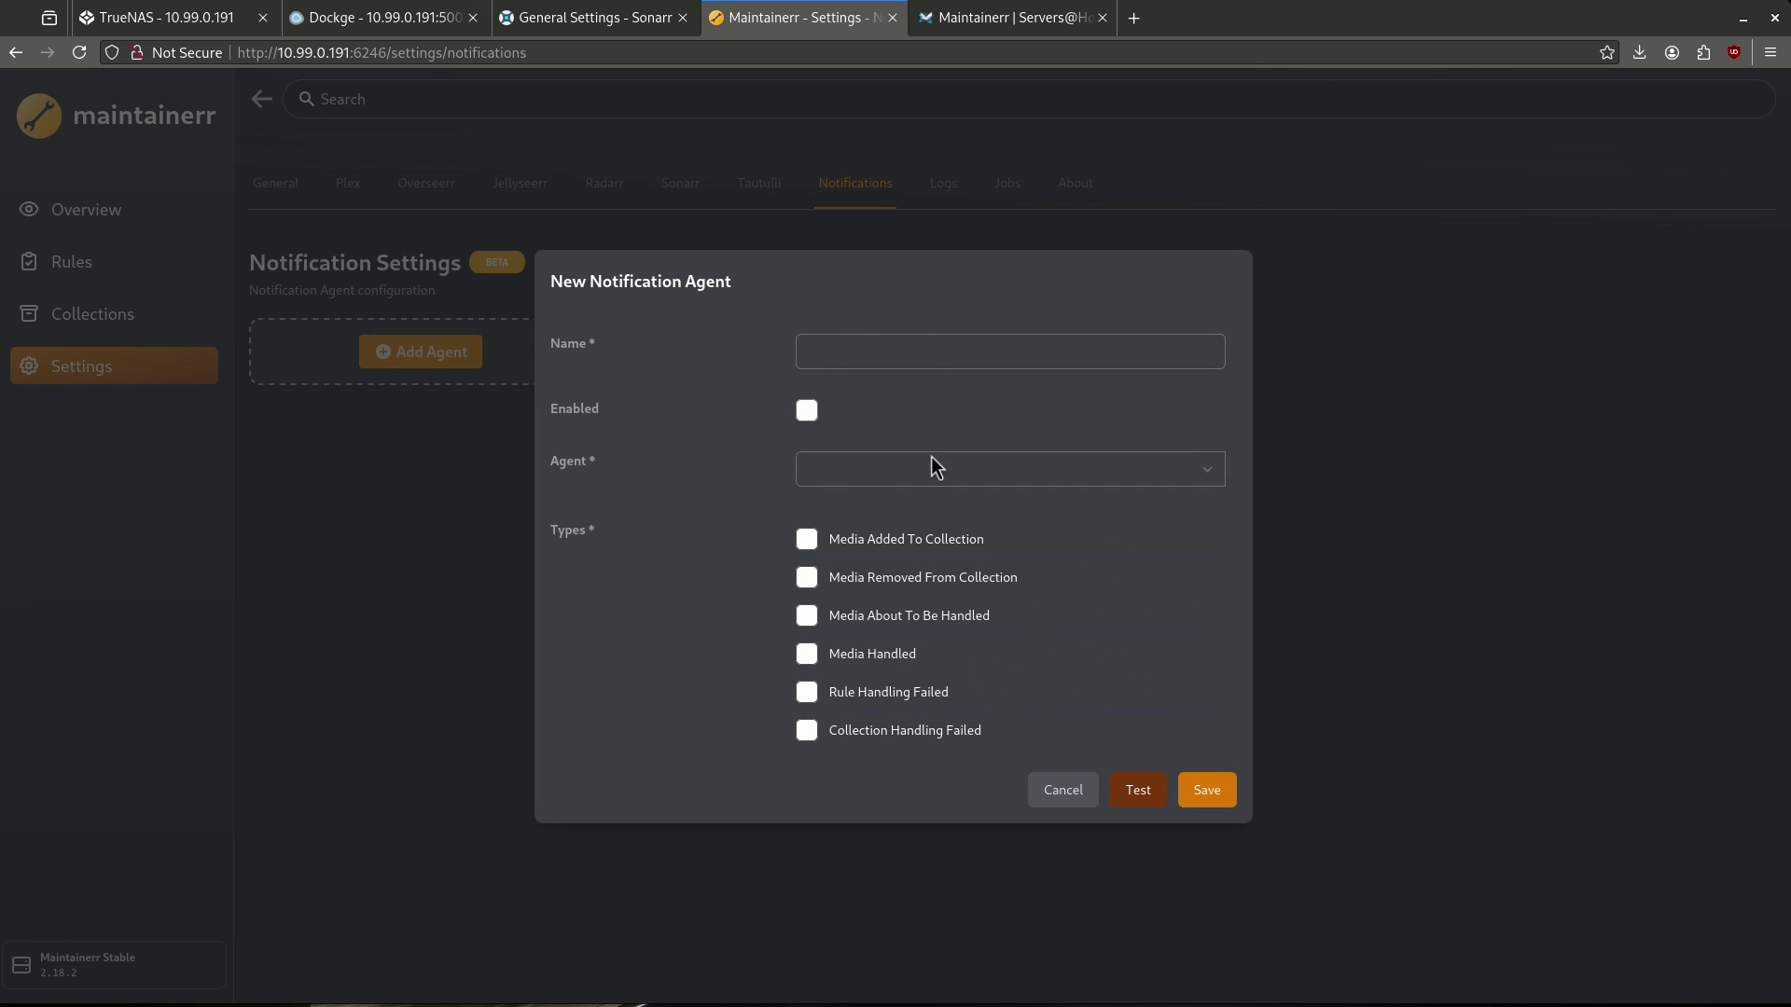
pyautogui.click(930, 478)
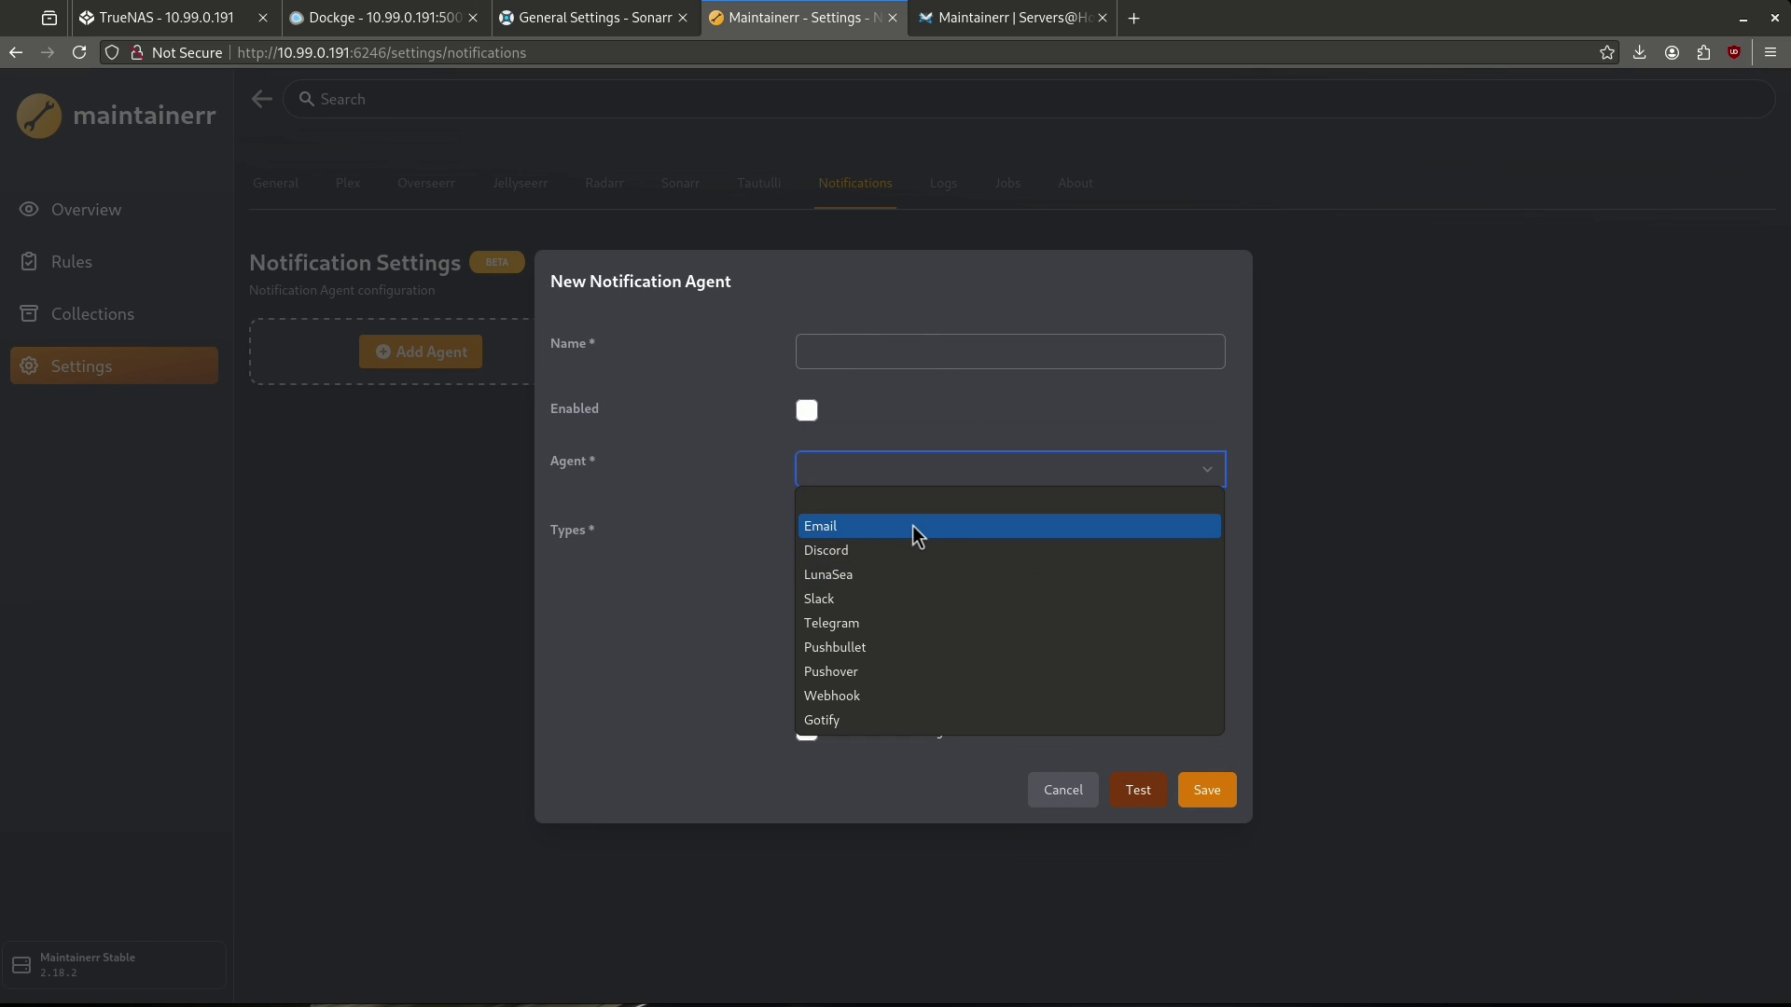
pyautogui.click(916, 719)
pyautogui.click(853, 466)
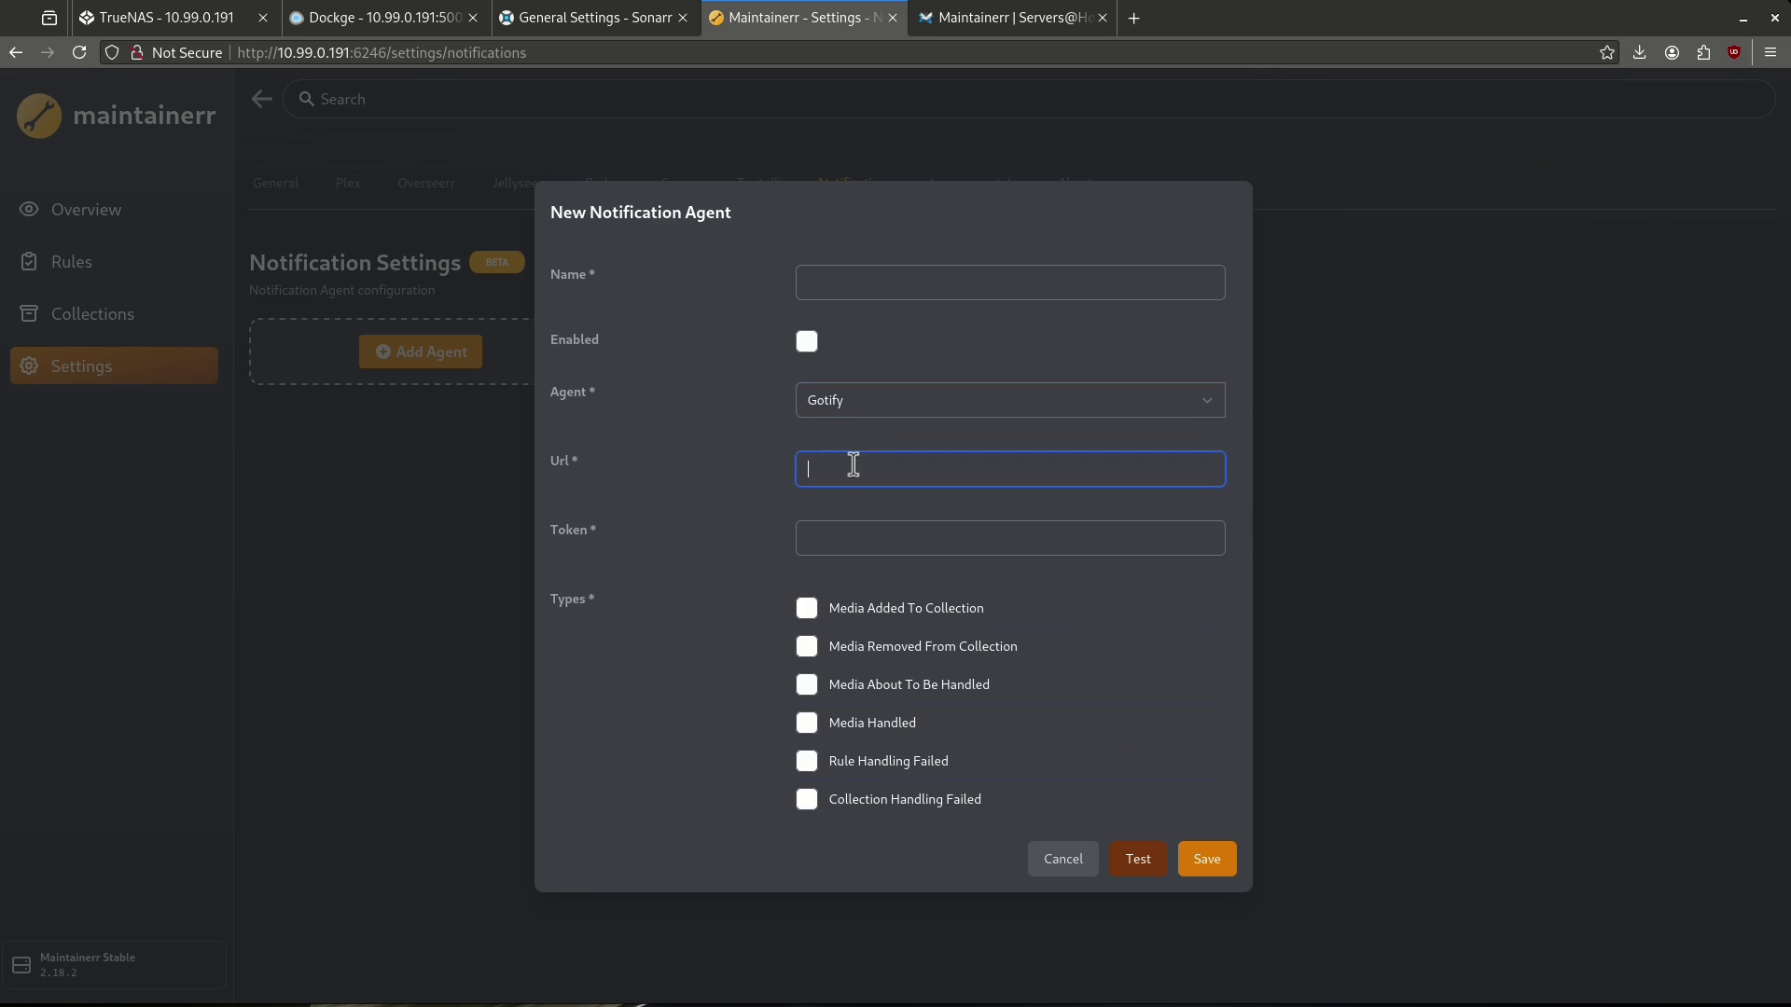
pyautogui.click(879, 528)
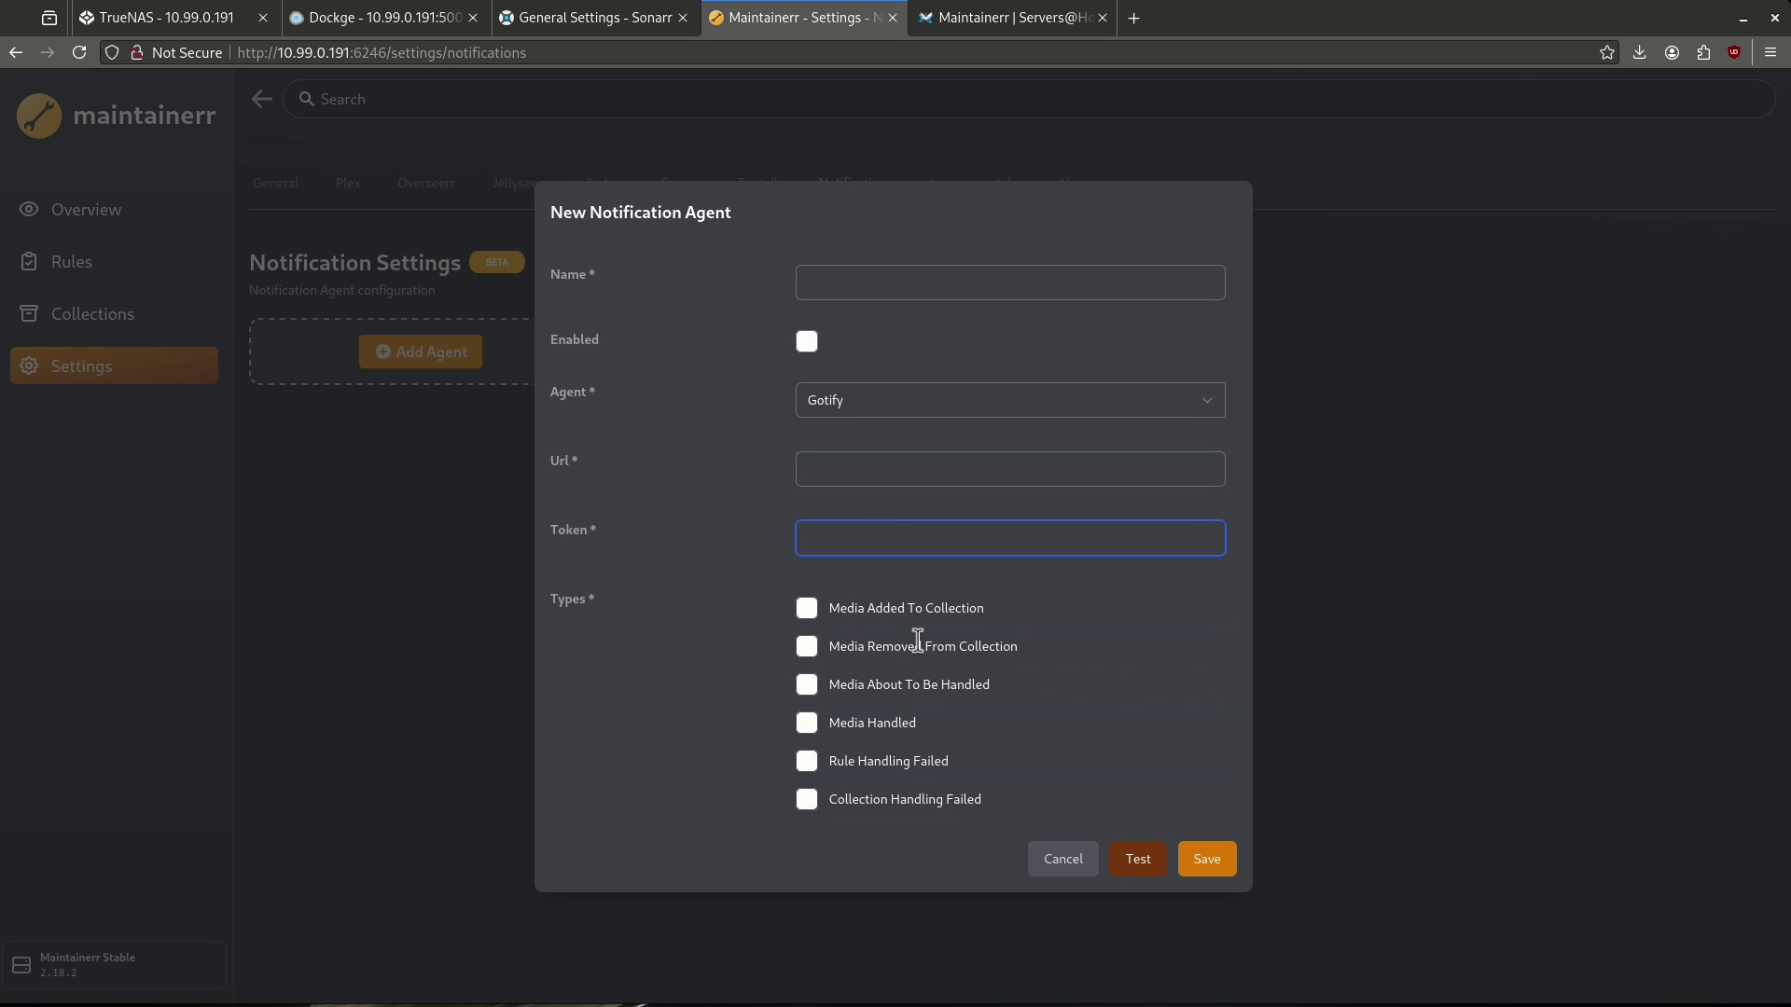
pyautogui.moveTo(951, 686); pyautogui.dragTo(854, 726)
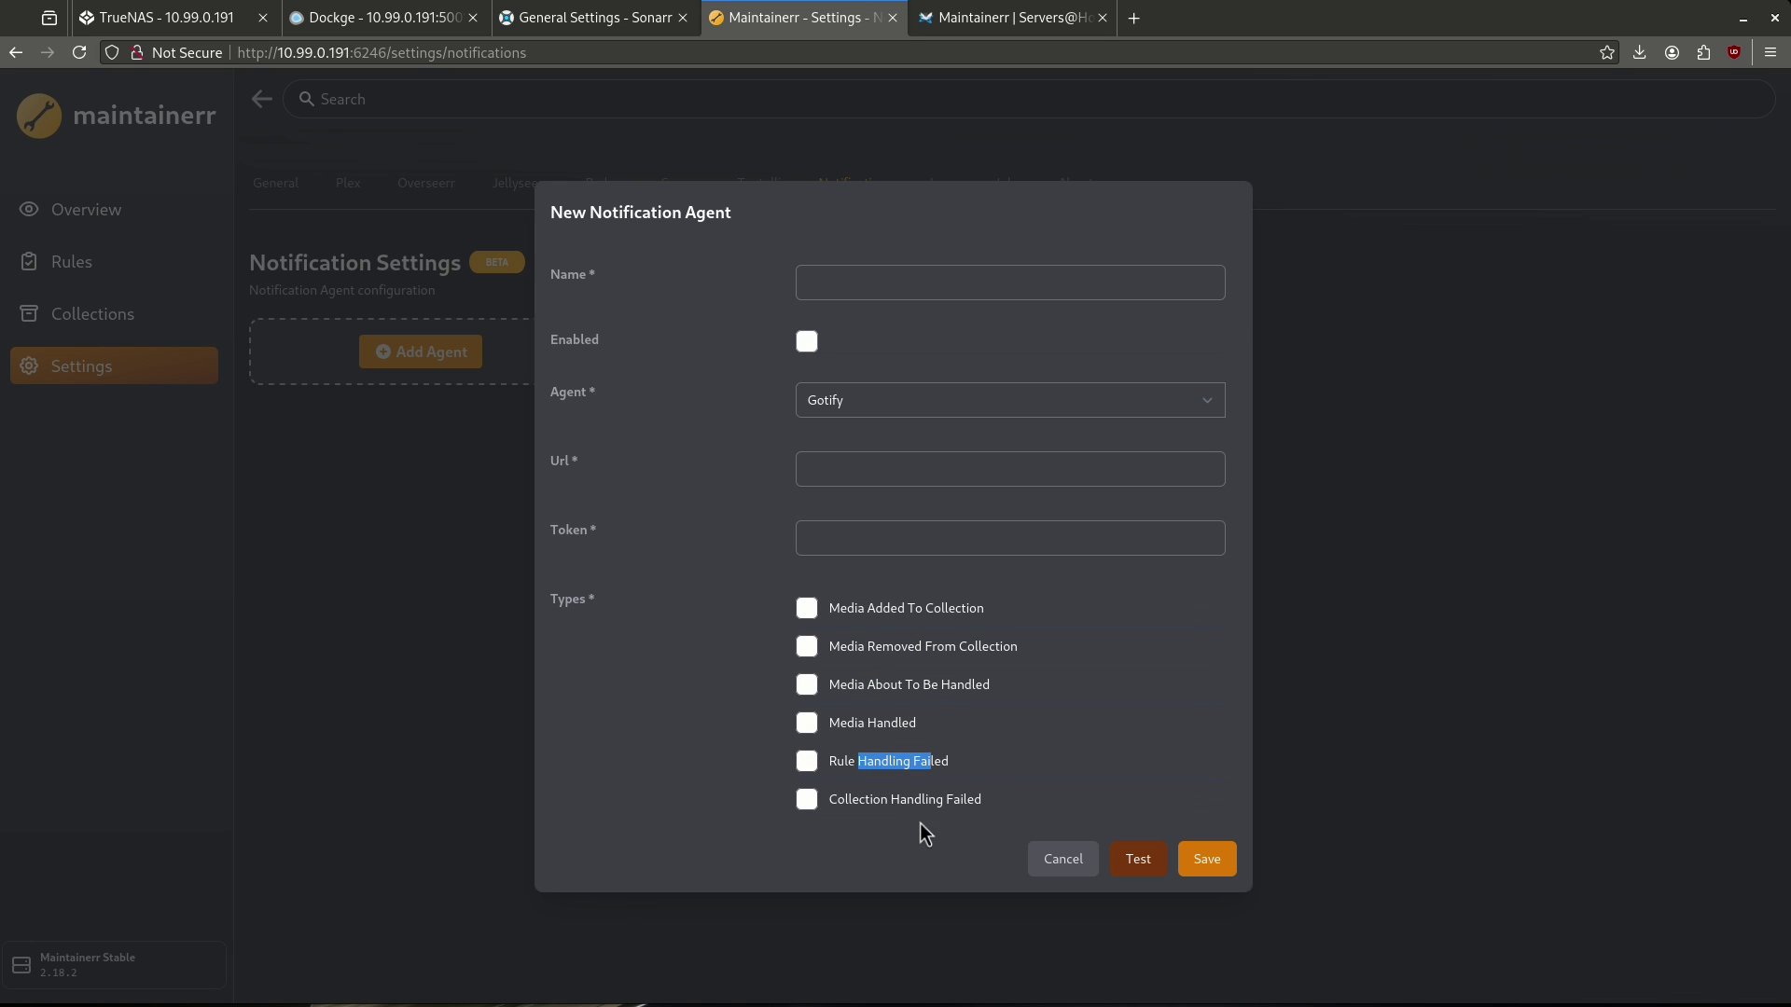
# Step: Cancel the unfinished agent and look through the Logs, Jobs and About settings
pyautogui.click(1085, 862)
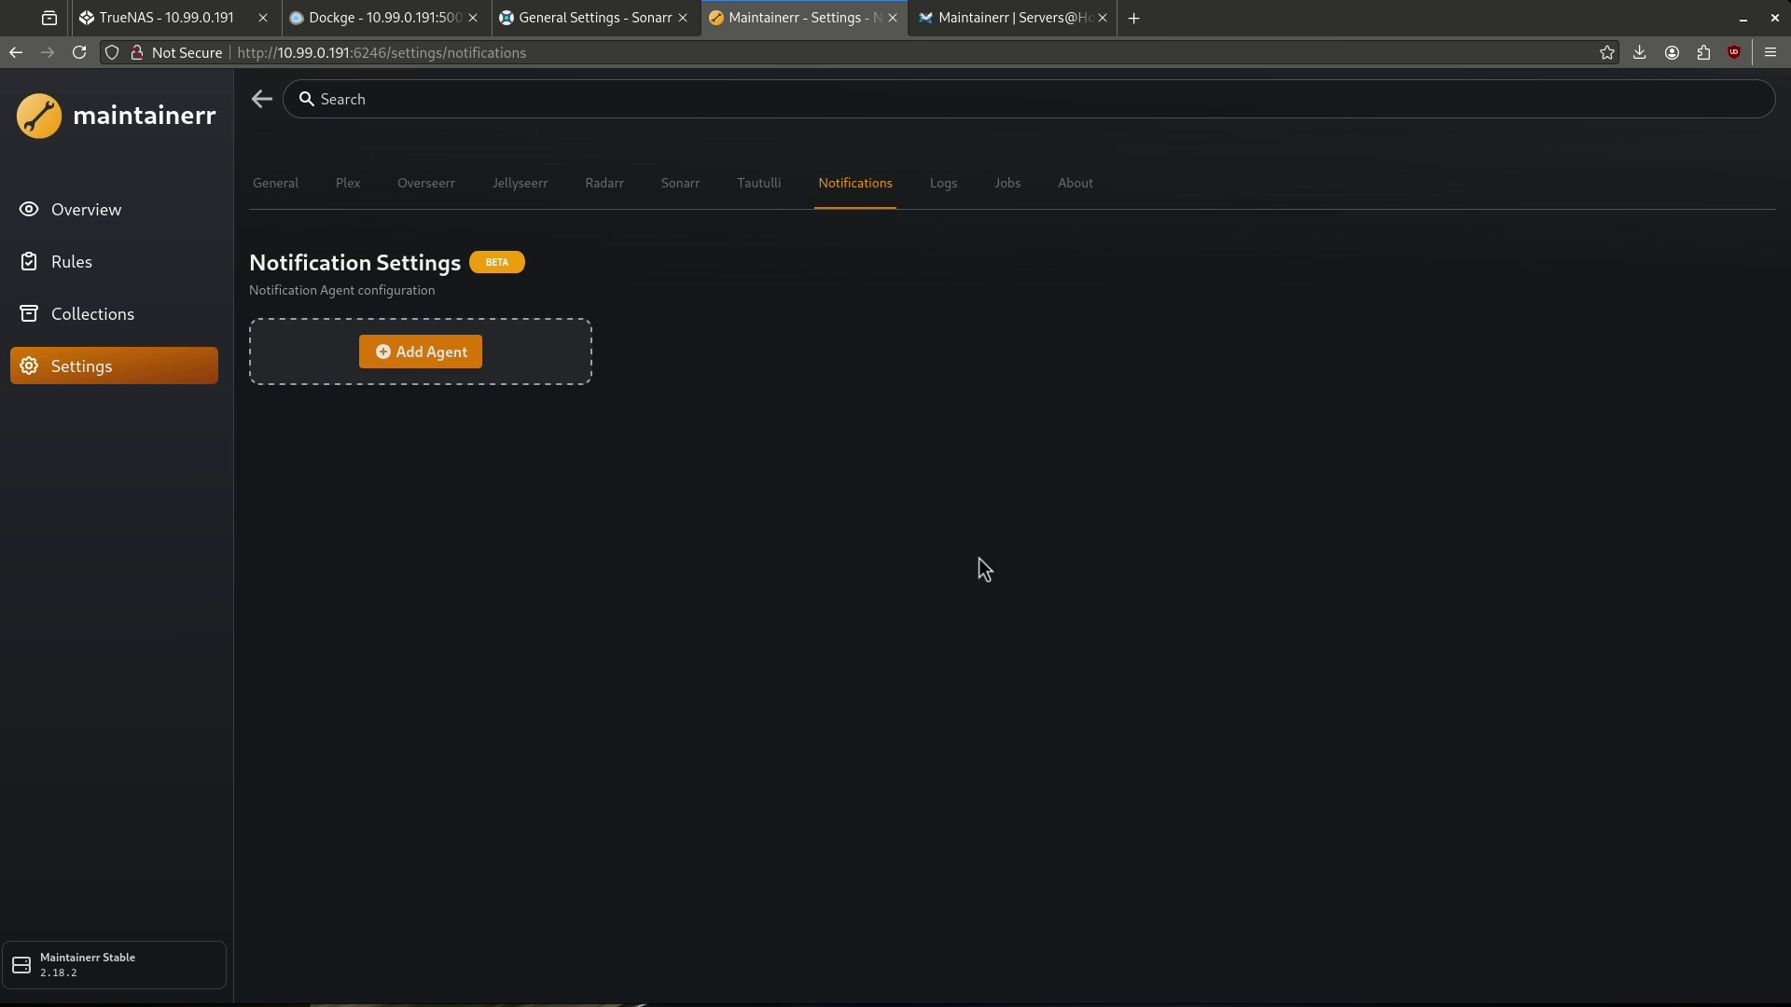
pyautogui.click(943, 187)
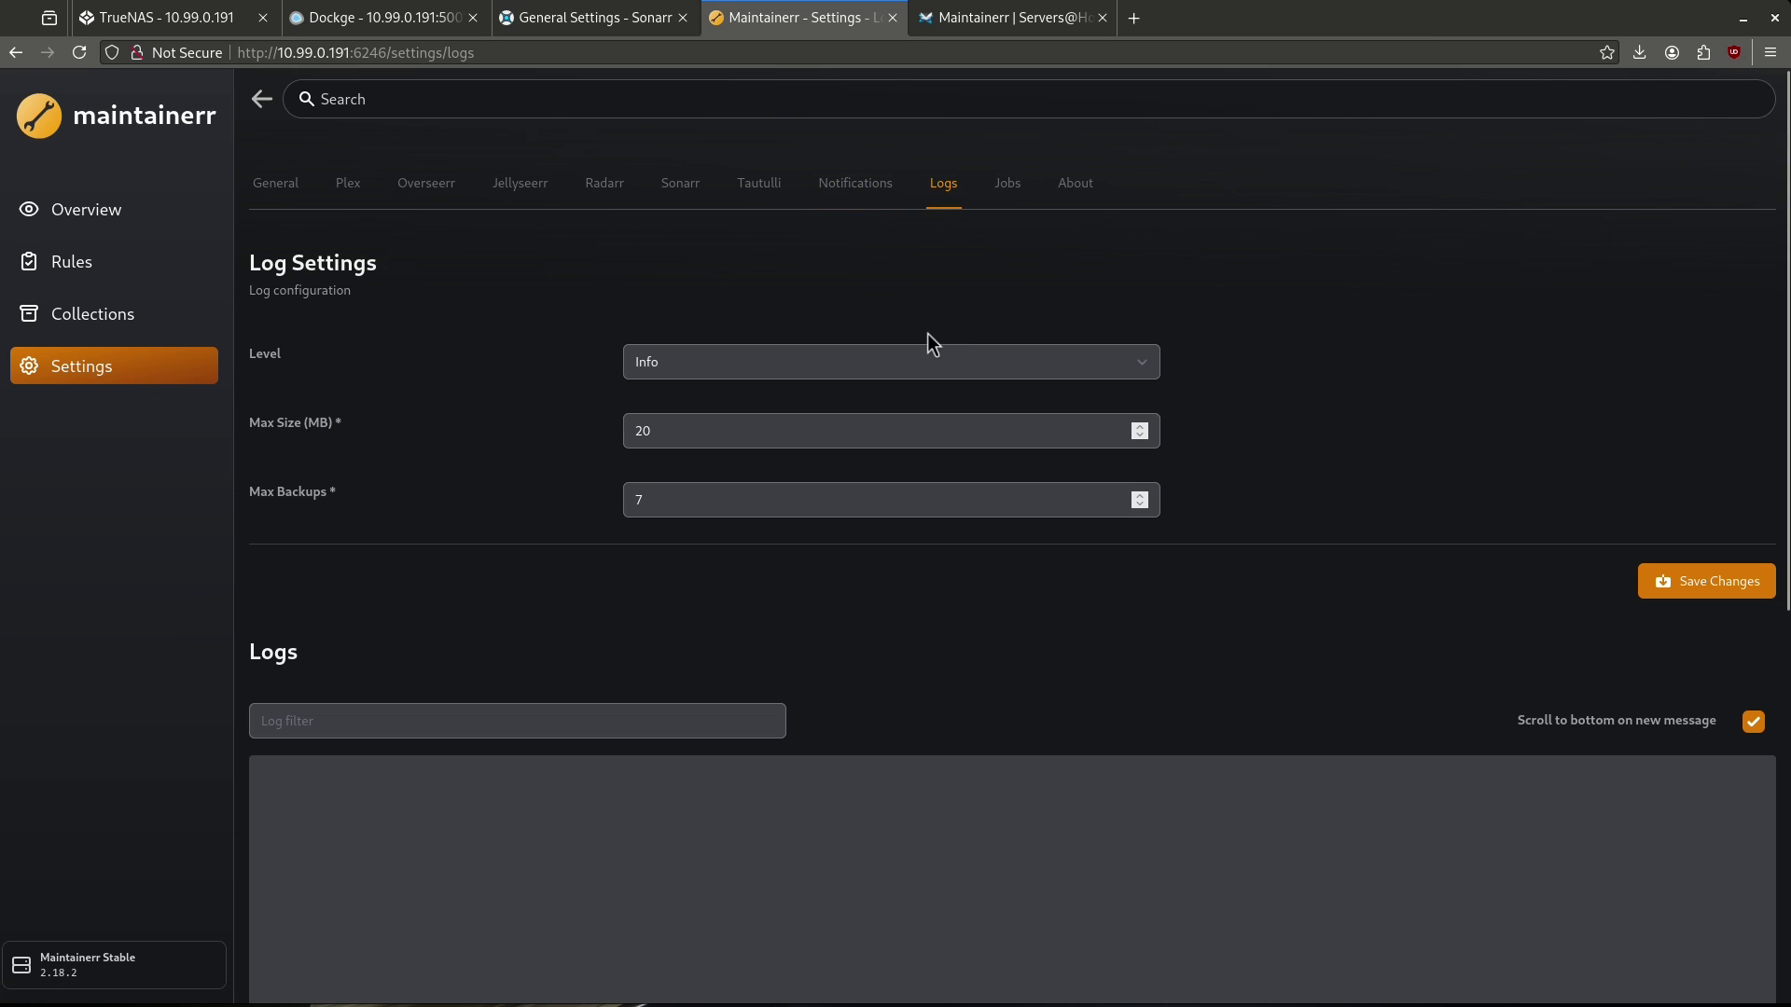
pyautogui.scroll(3, 696, 819)
pyautogui.click(1007, 183)
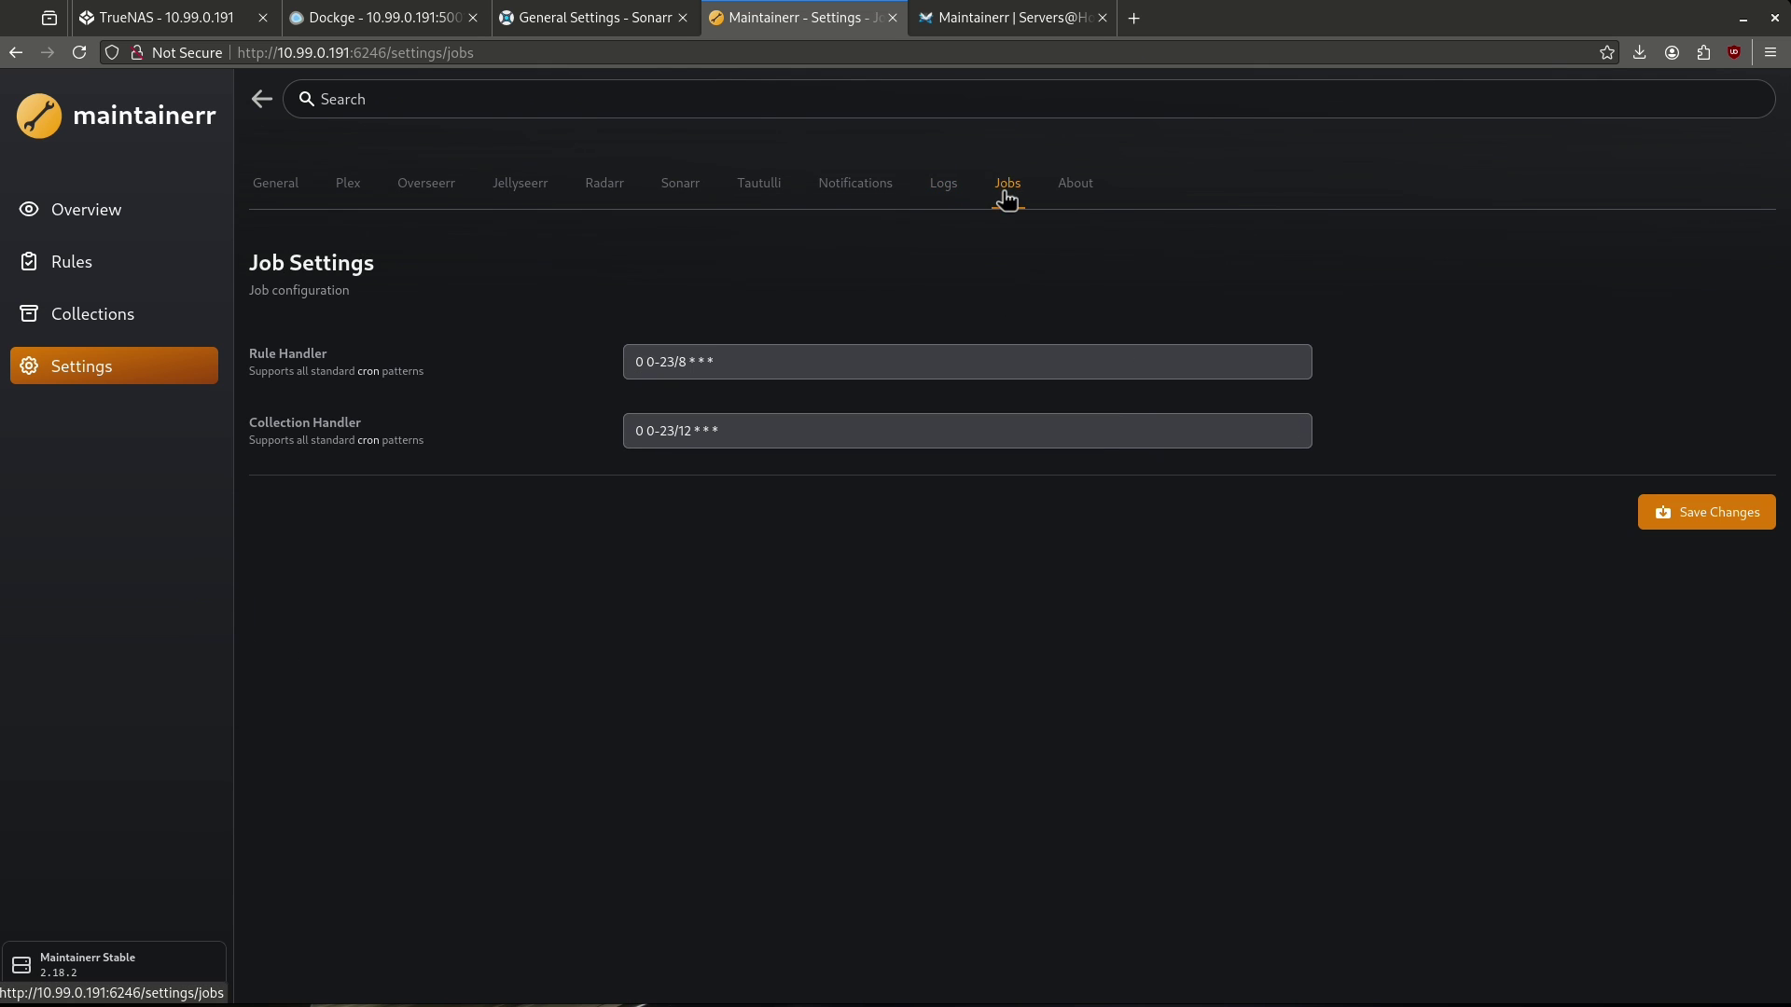
pyautogui.click(1074, 182)
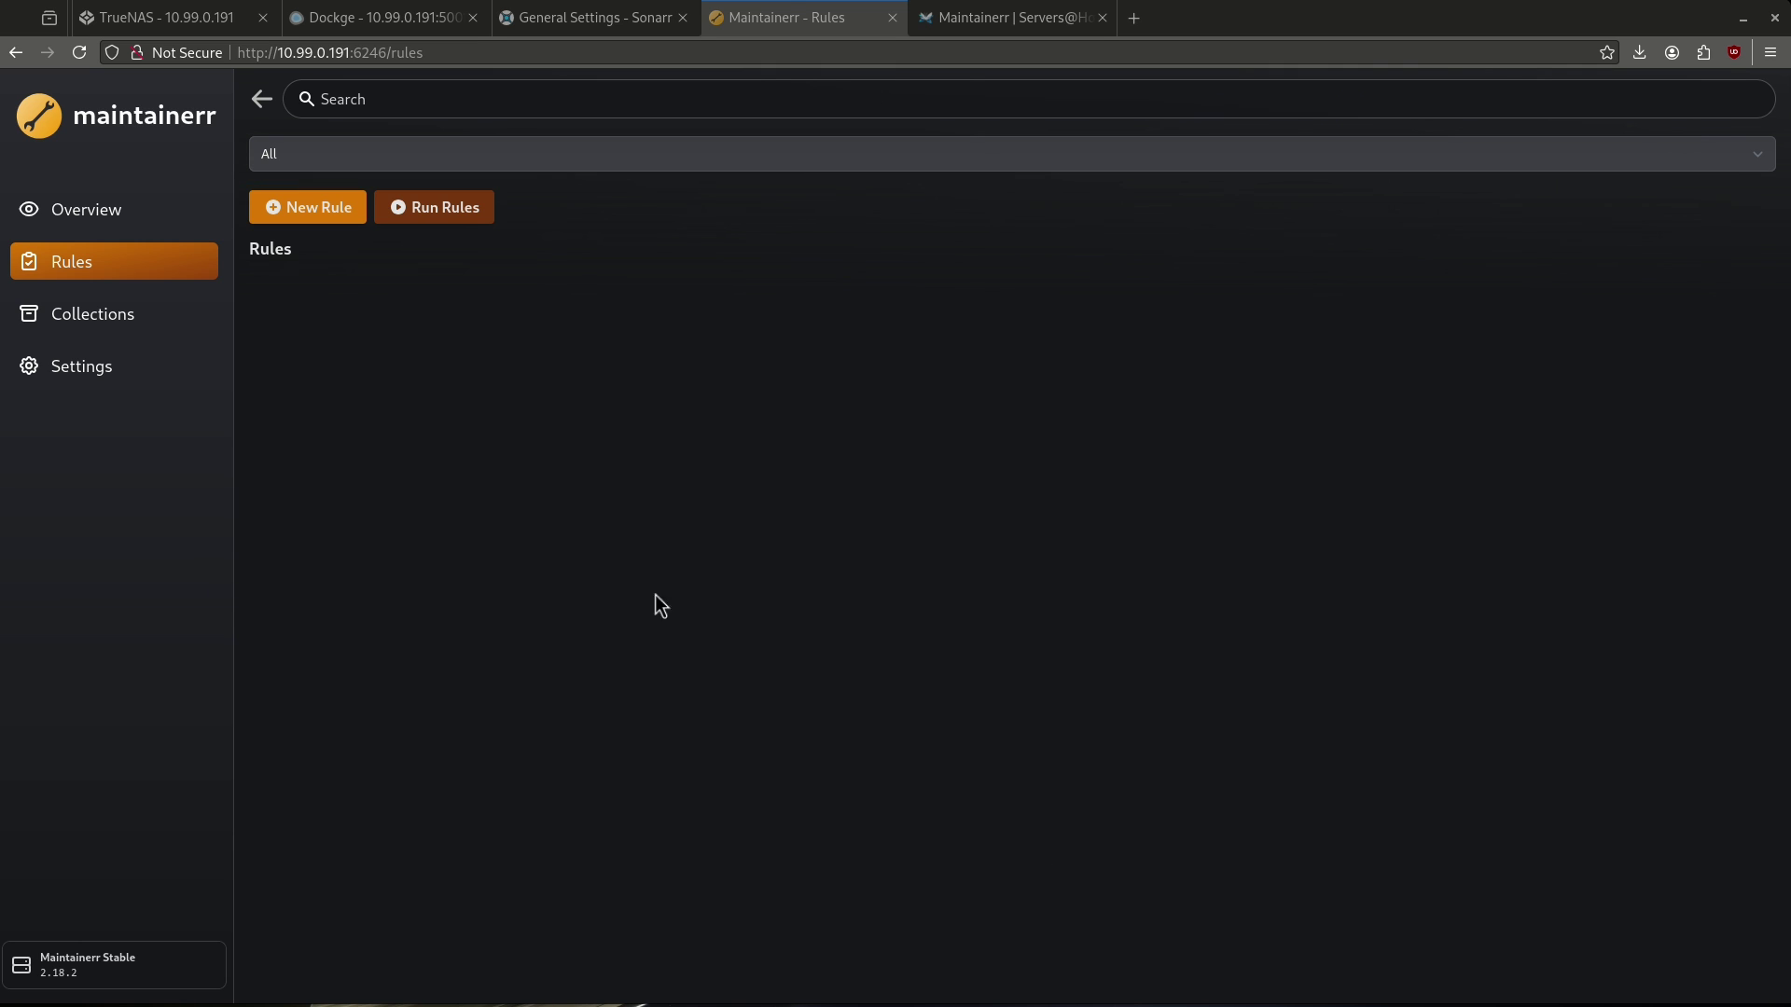
# Step: Create a rule group named 'test rule' for the TV Shows library with media type Shows
pyautogui.click(297, 214)
pyautogui.click(629, 282)
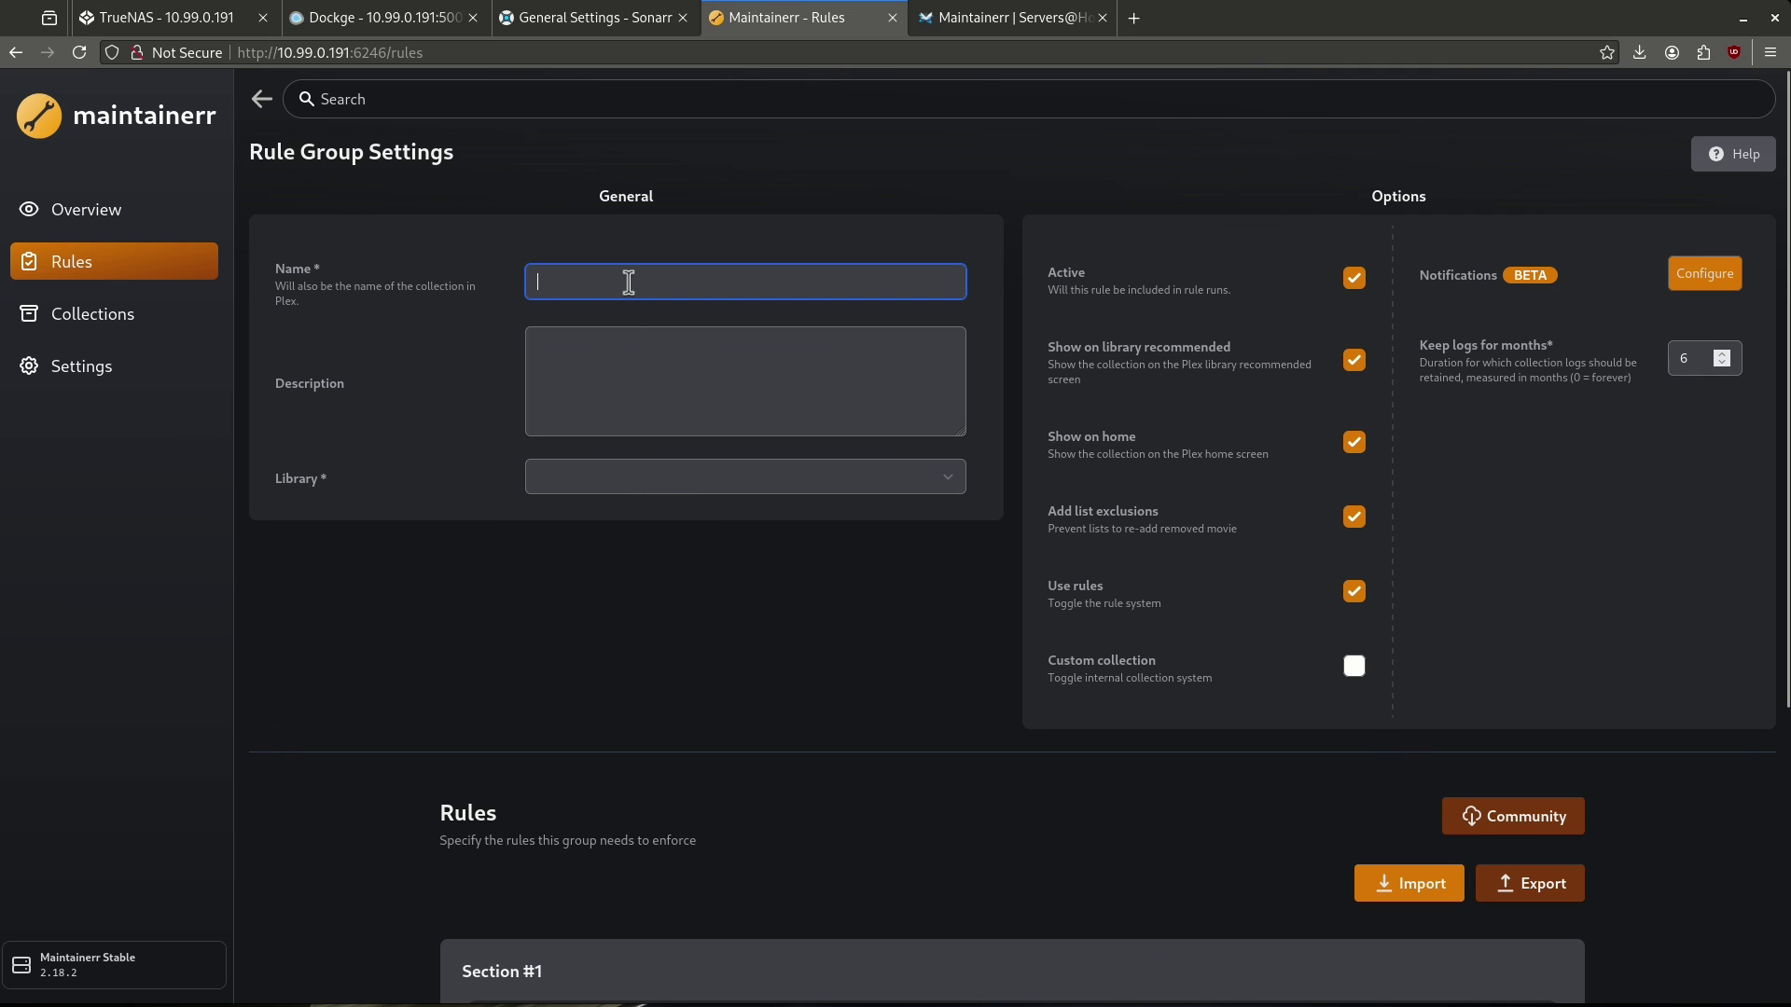
pyautogui.write('test rule')
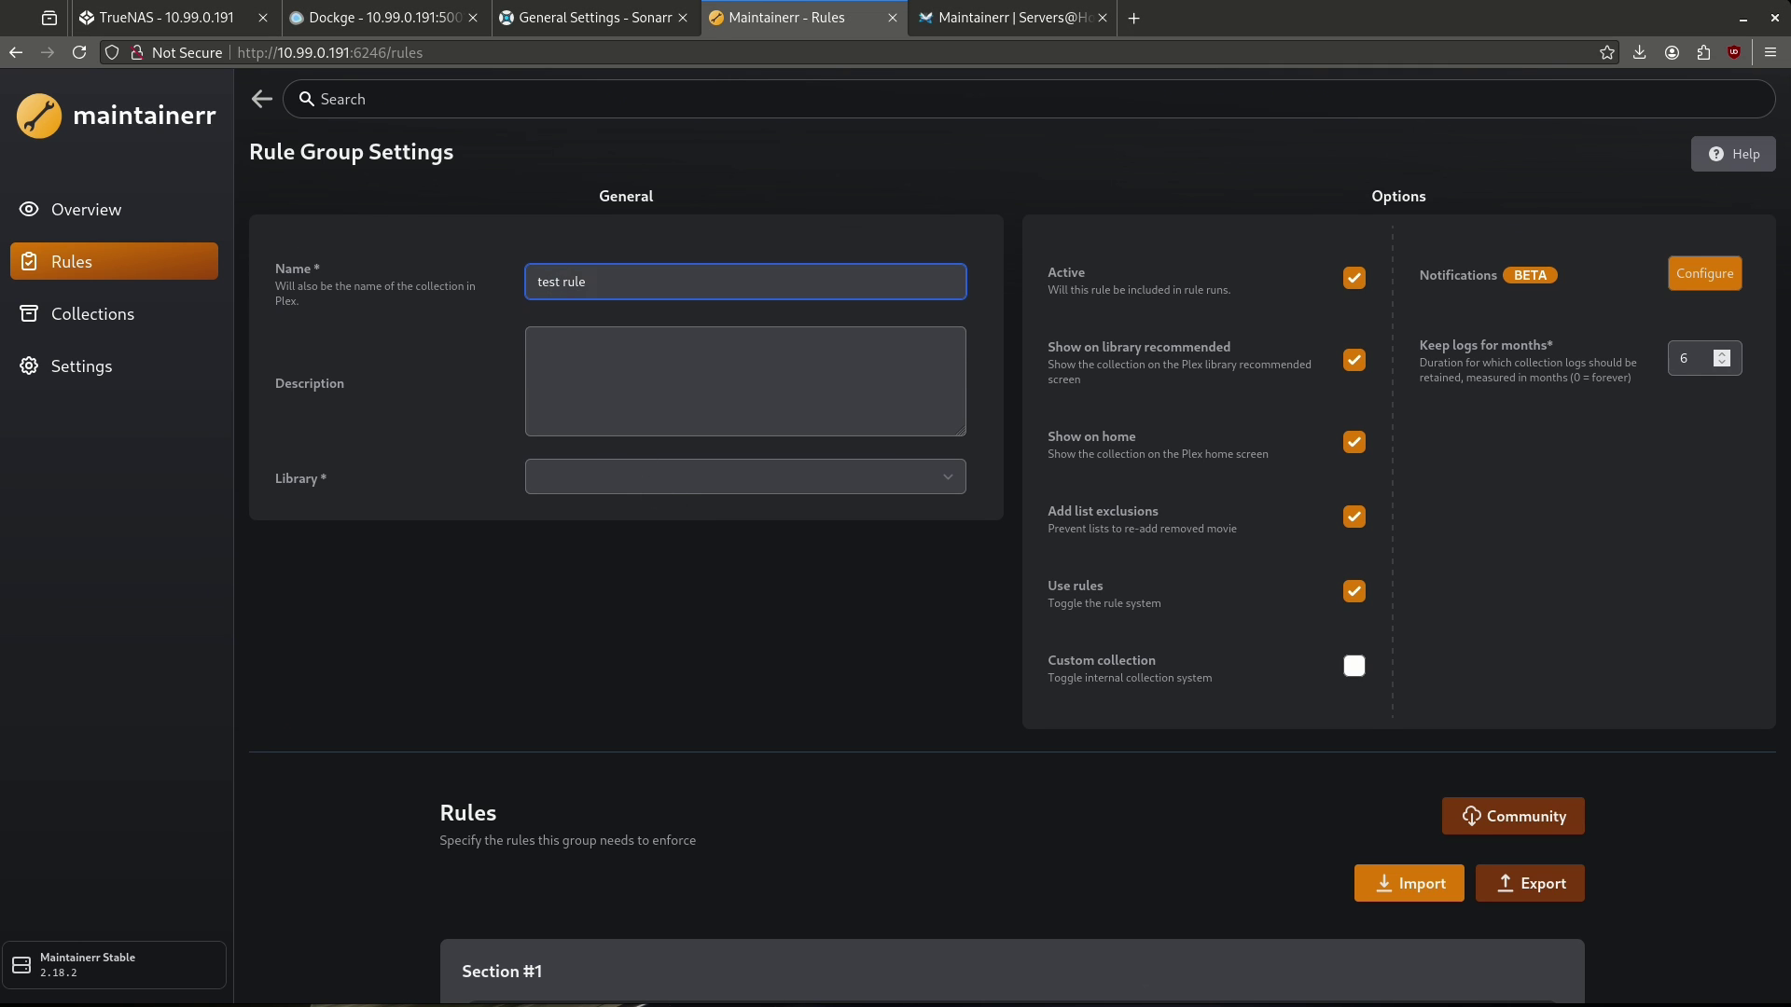
pyautogui.click(736, 476)
pyautogui.click(660, 557)
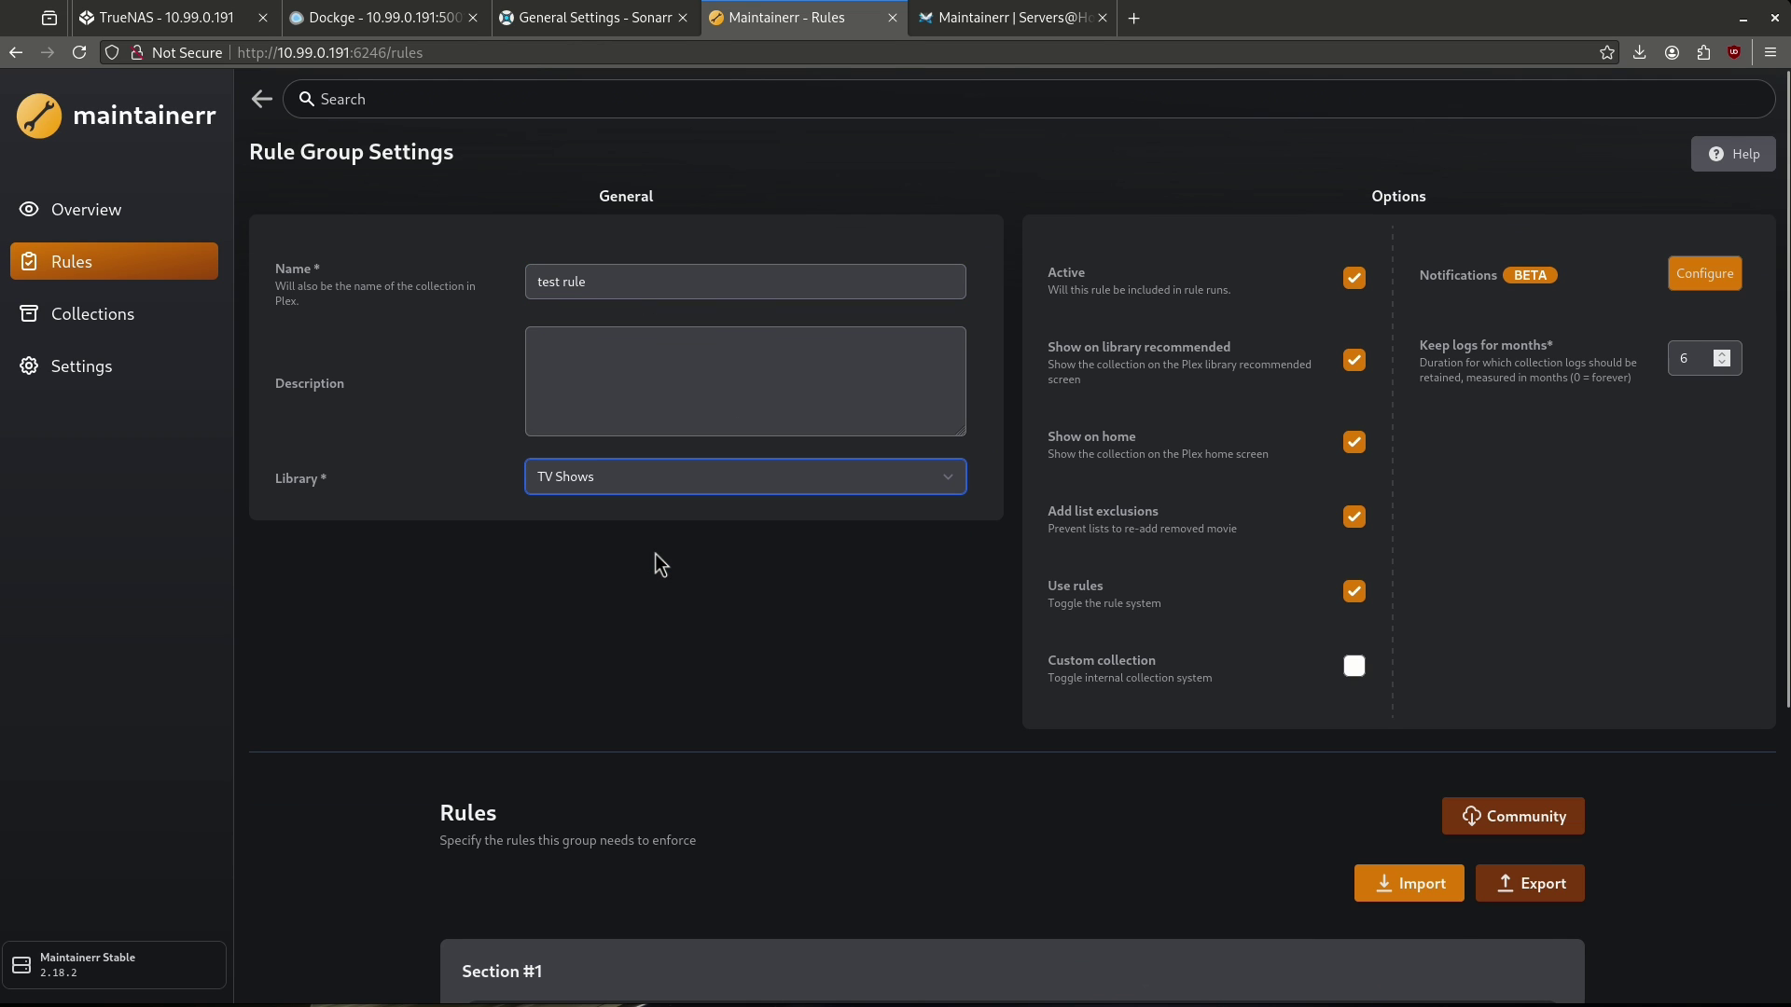
pyautogui.click(600, 548)
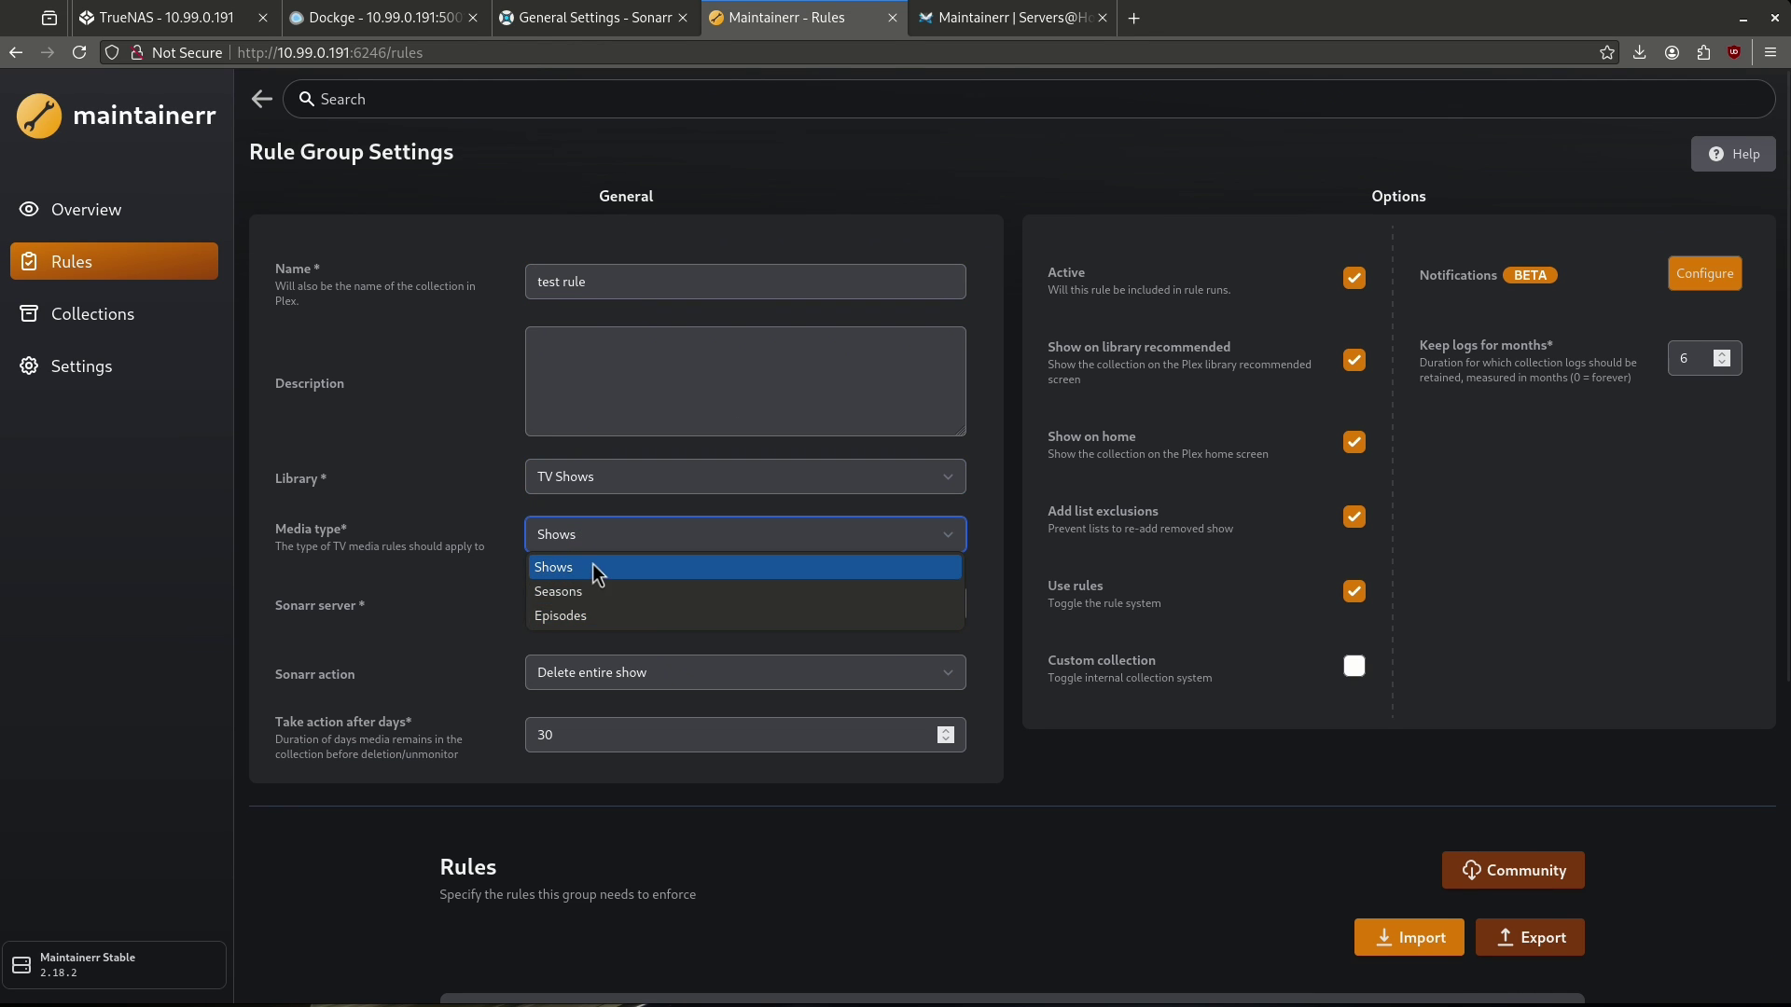
pyautogui.click(595, 569)
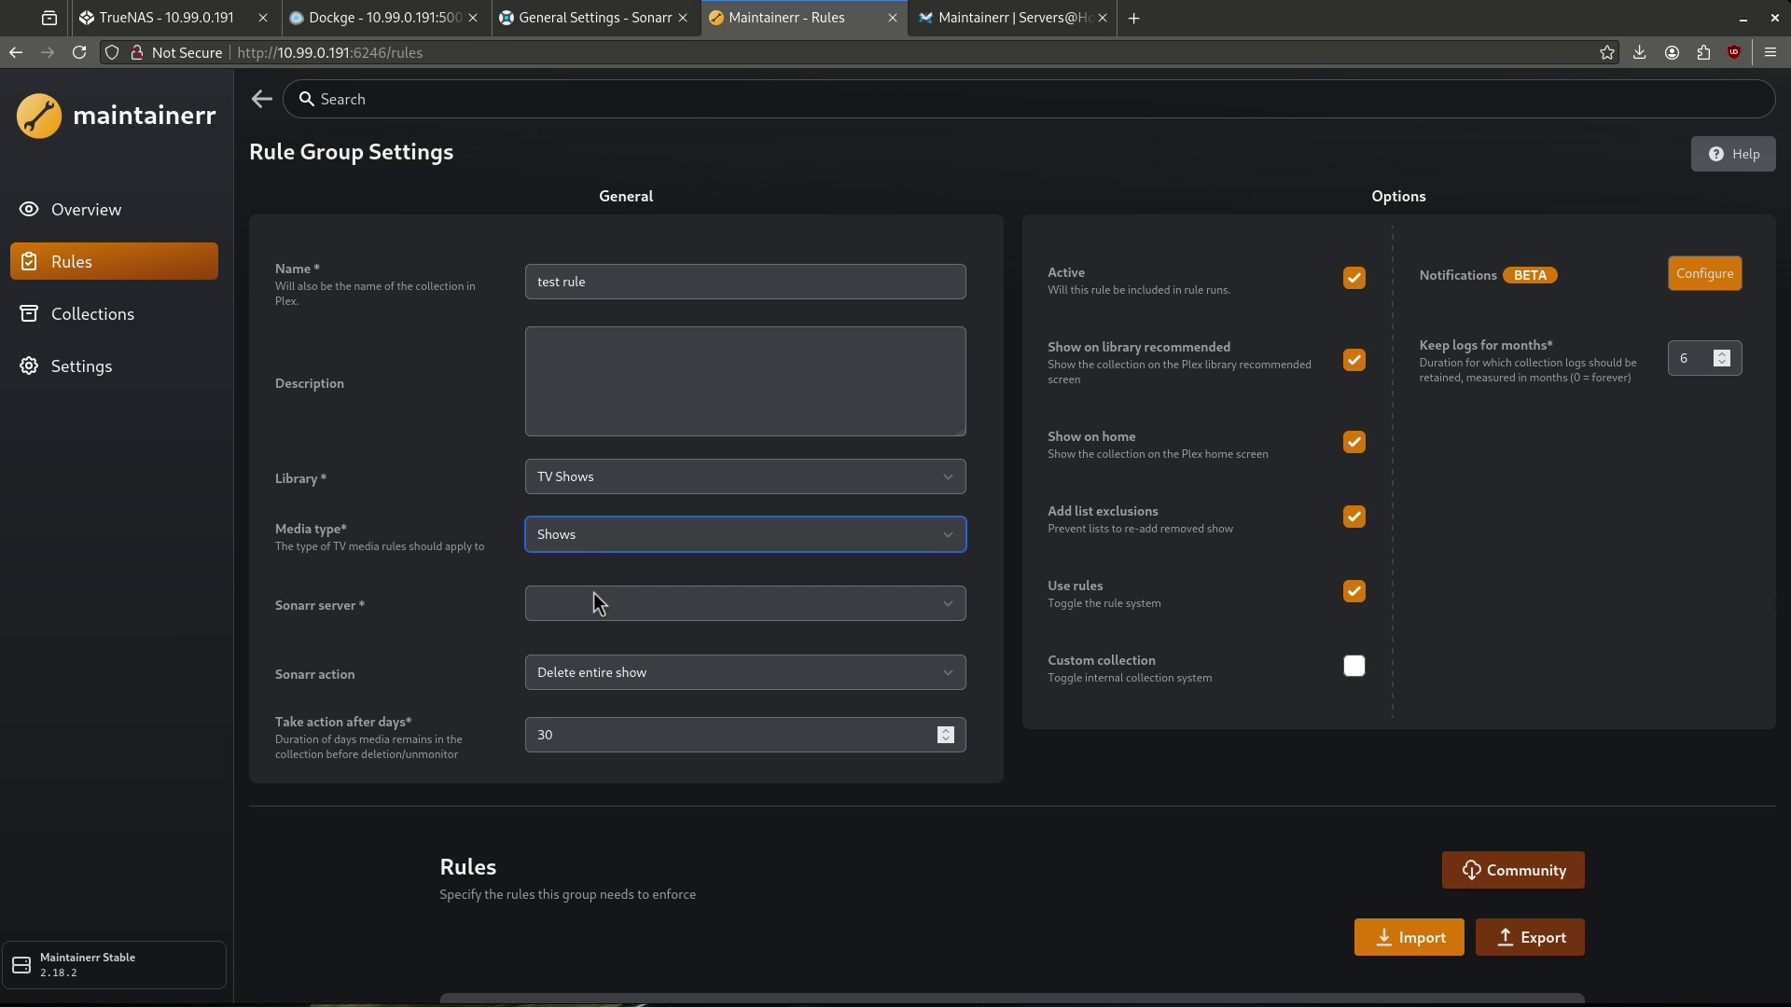
# Step: Set Sonarr server to sonarr and action to Delete entire show, after 30 days
pyautogui.click(592, 607)
pyautogui.click(587, 679)
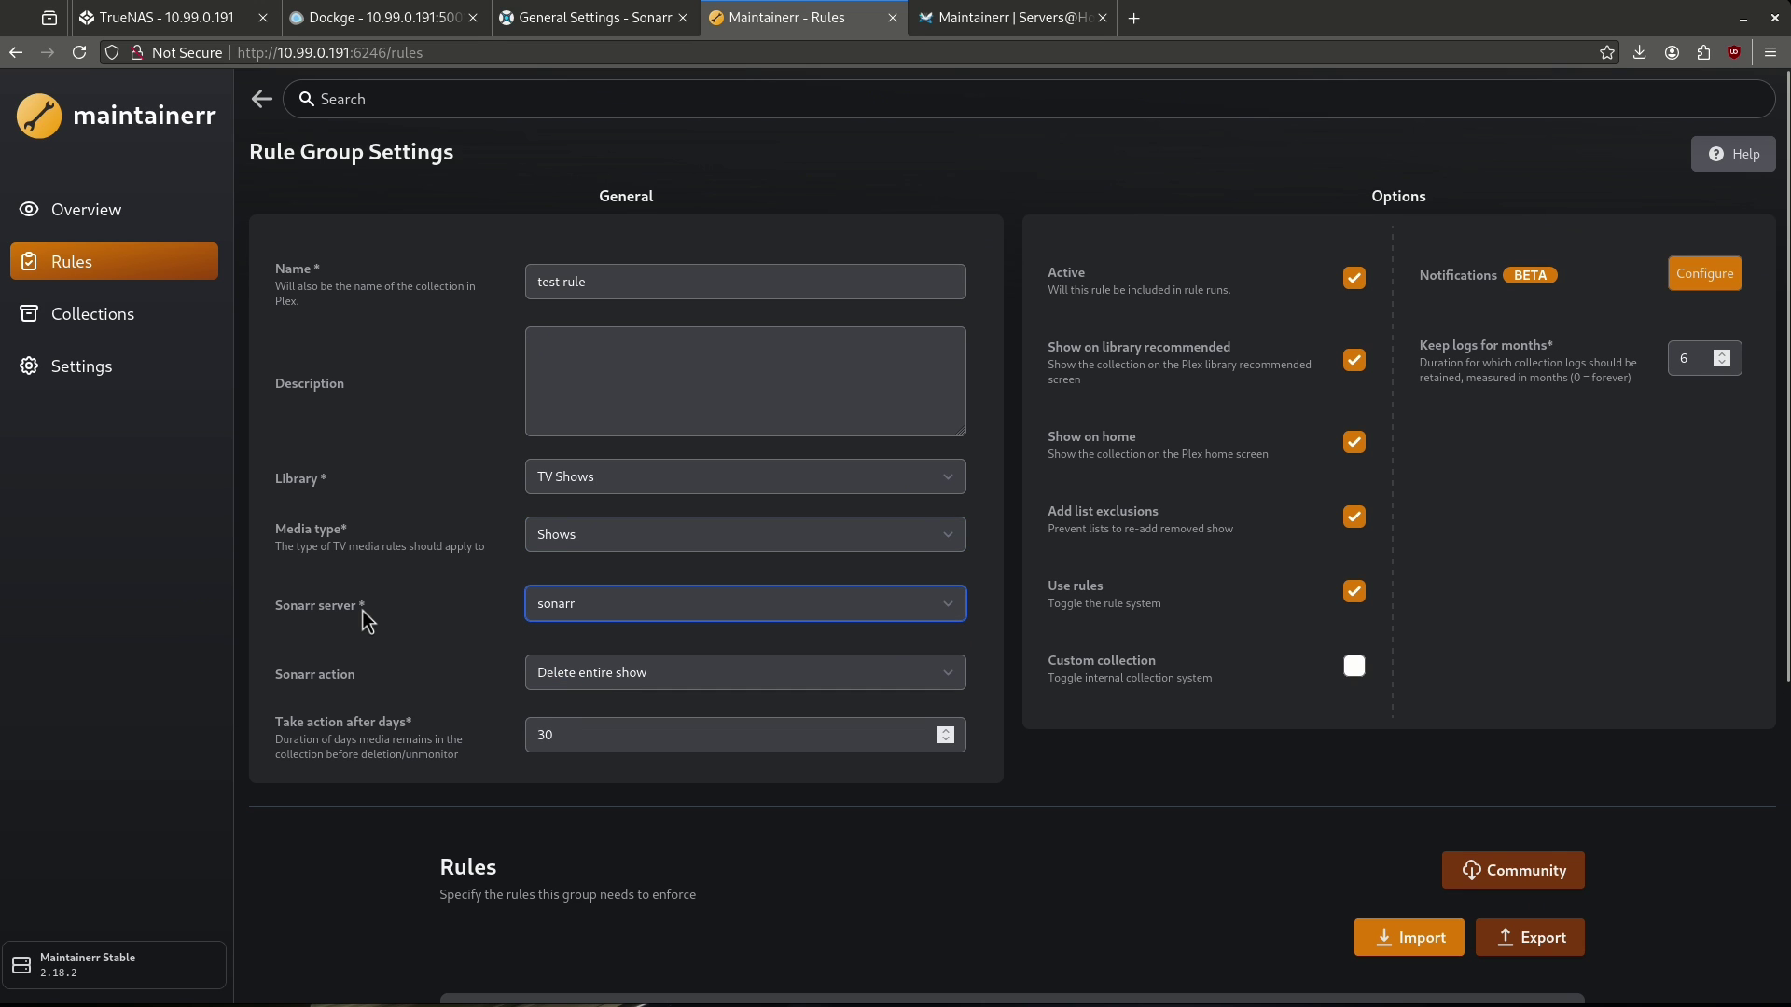
pyautogui.click(640, 676)
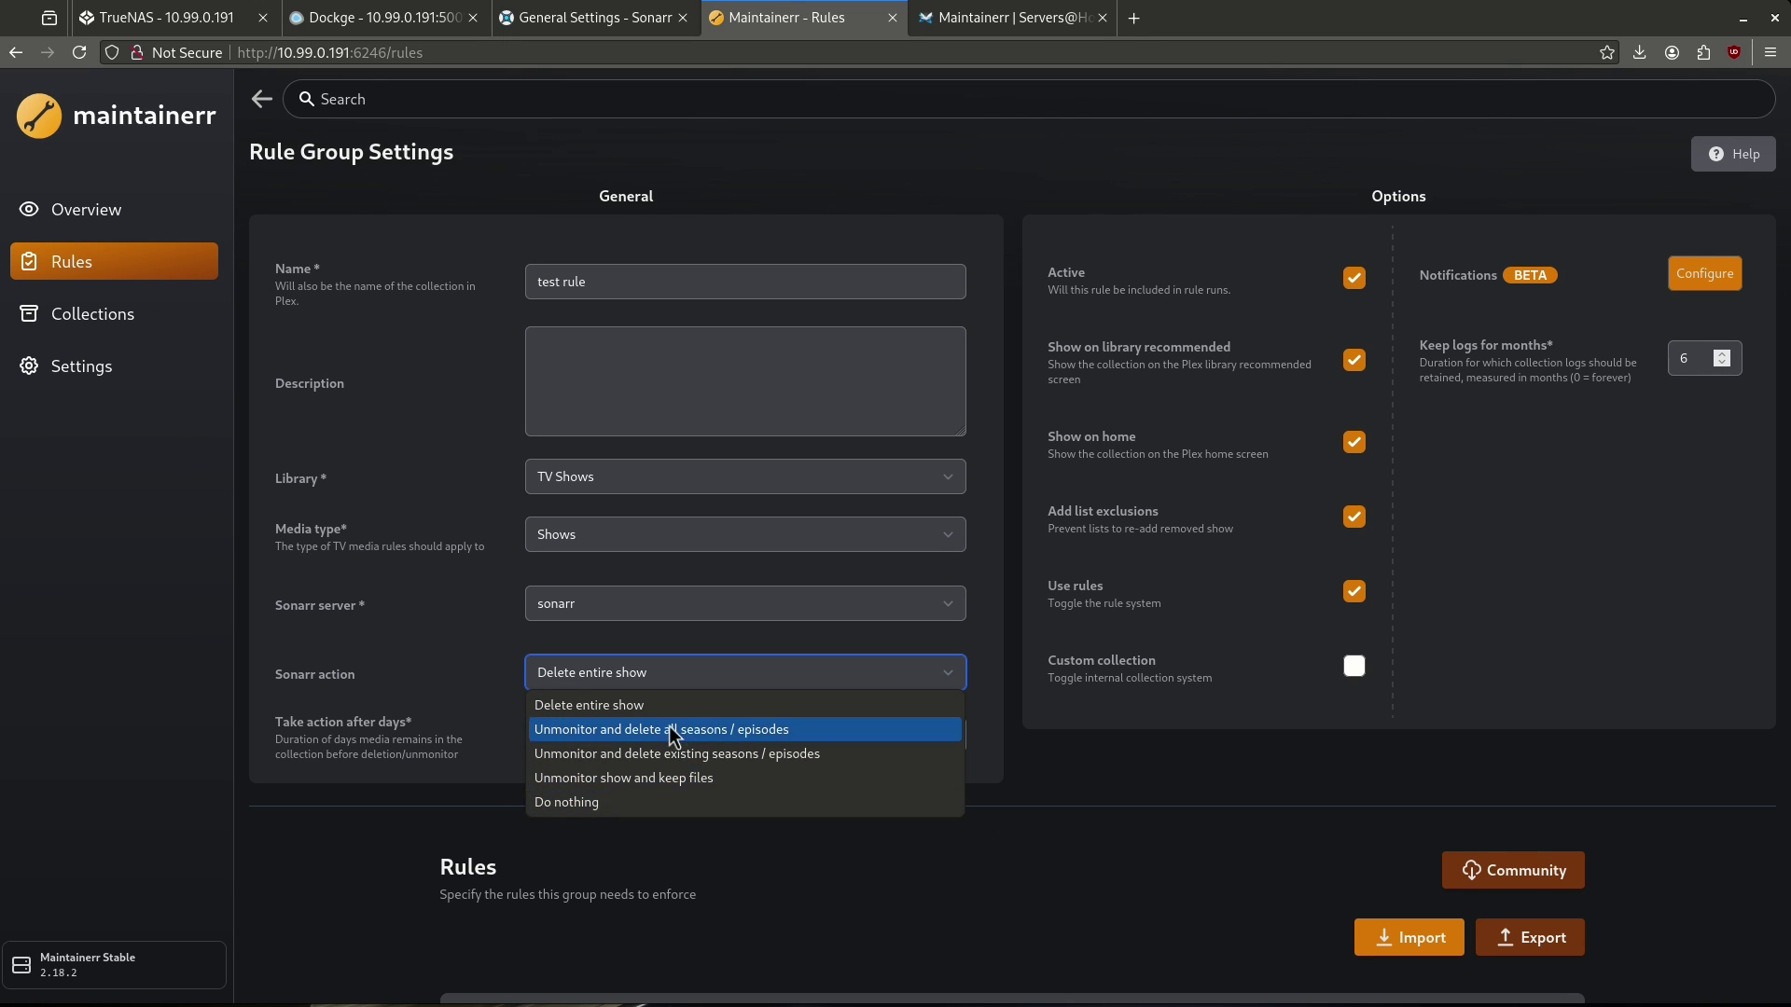
pyautogui.click(646, 709)
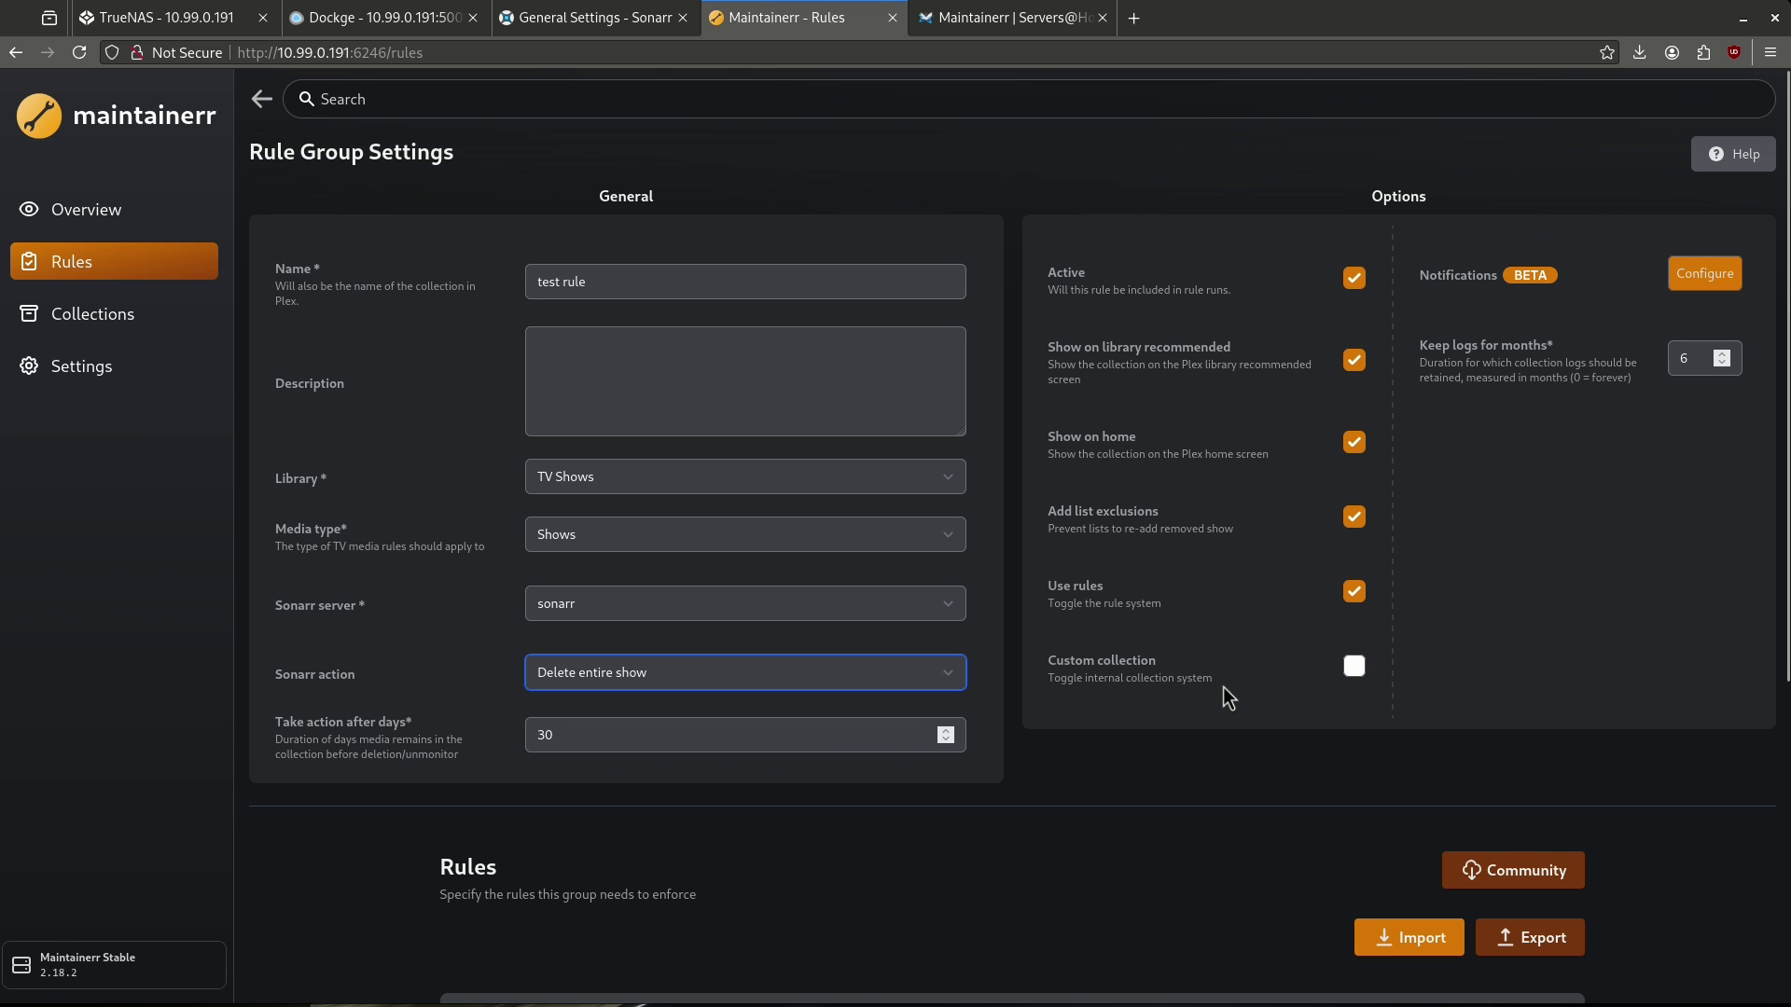
pyautogui.scroll(-5, 1021, 802)
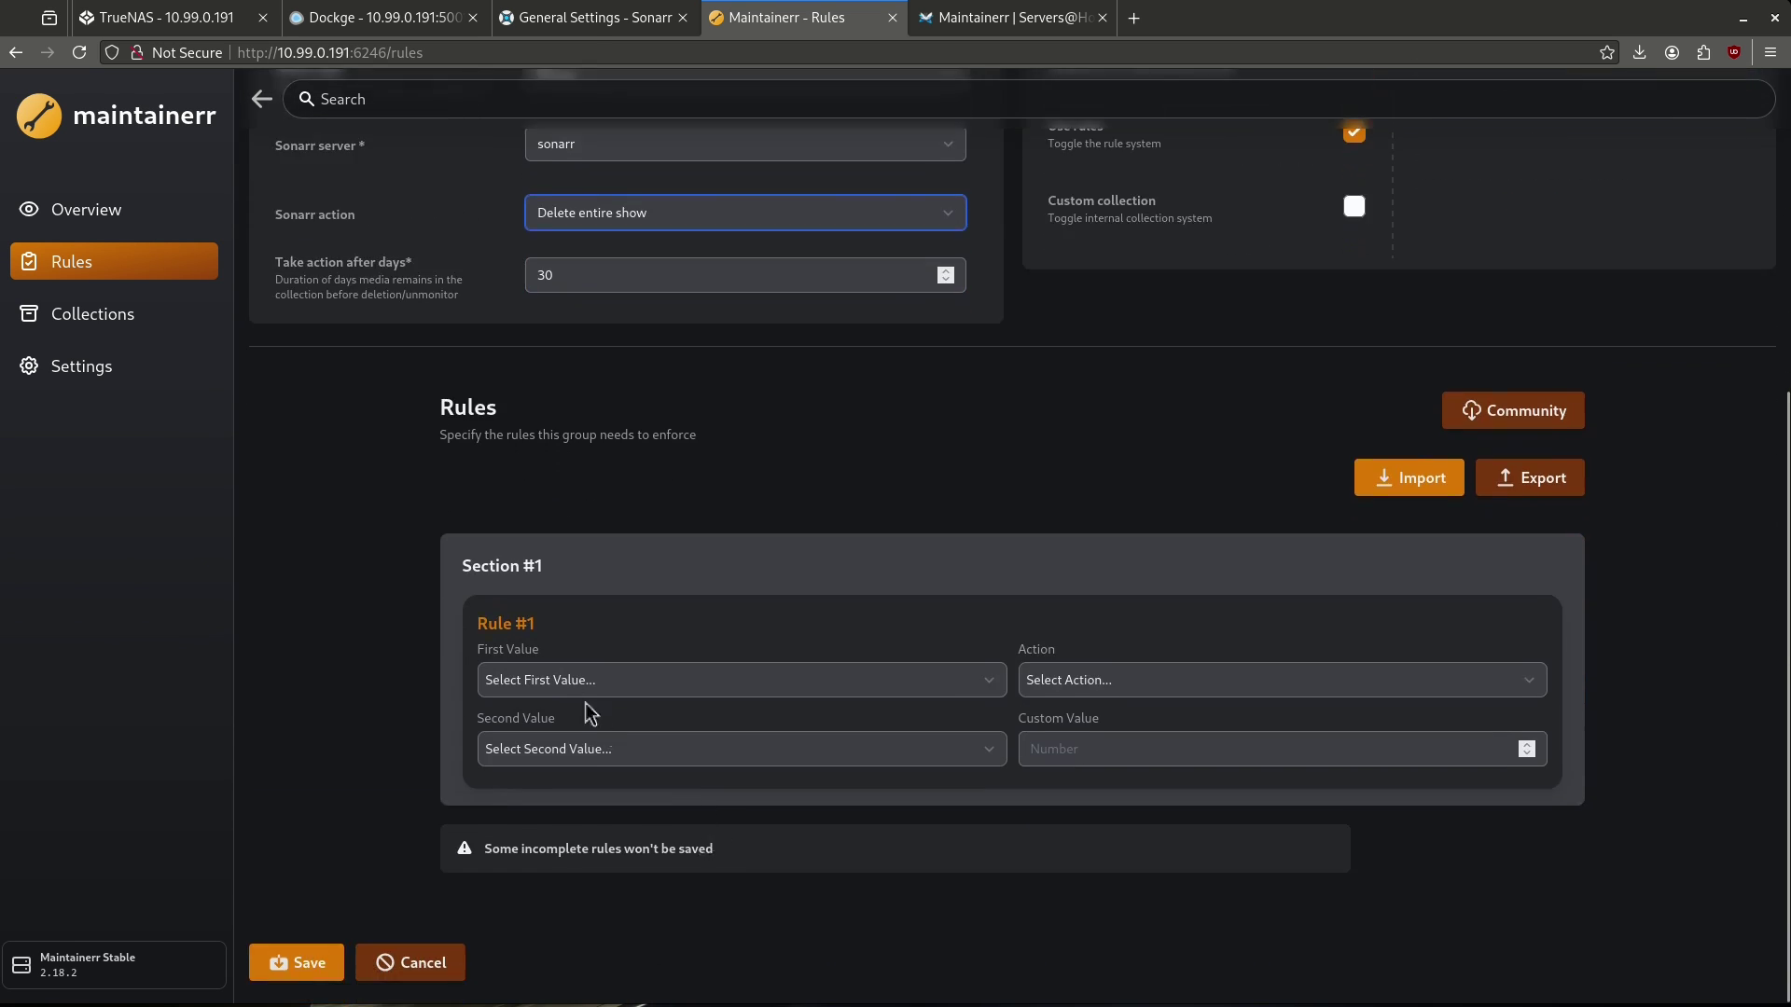
pyautogui.scroll(2, 563, 674)
pyautogui.scroll(3, 564, 674)
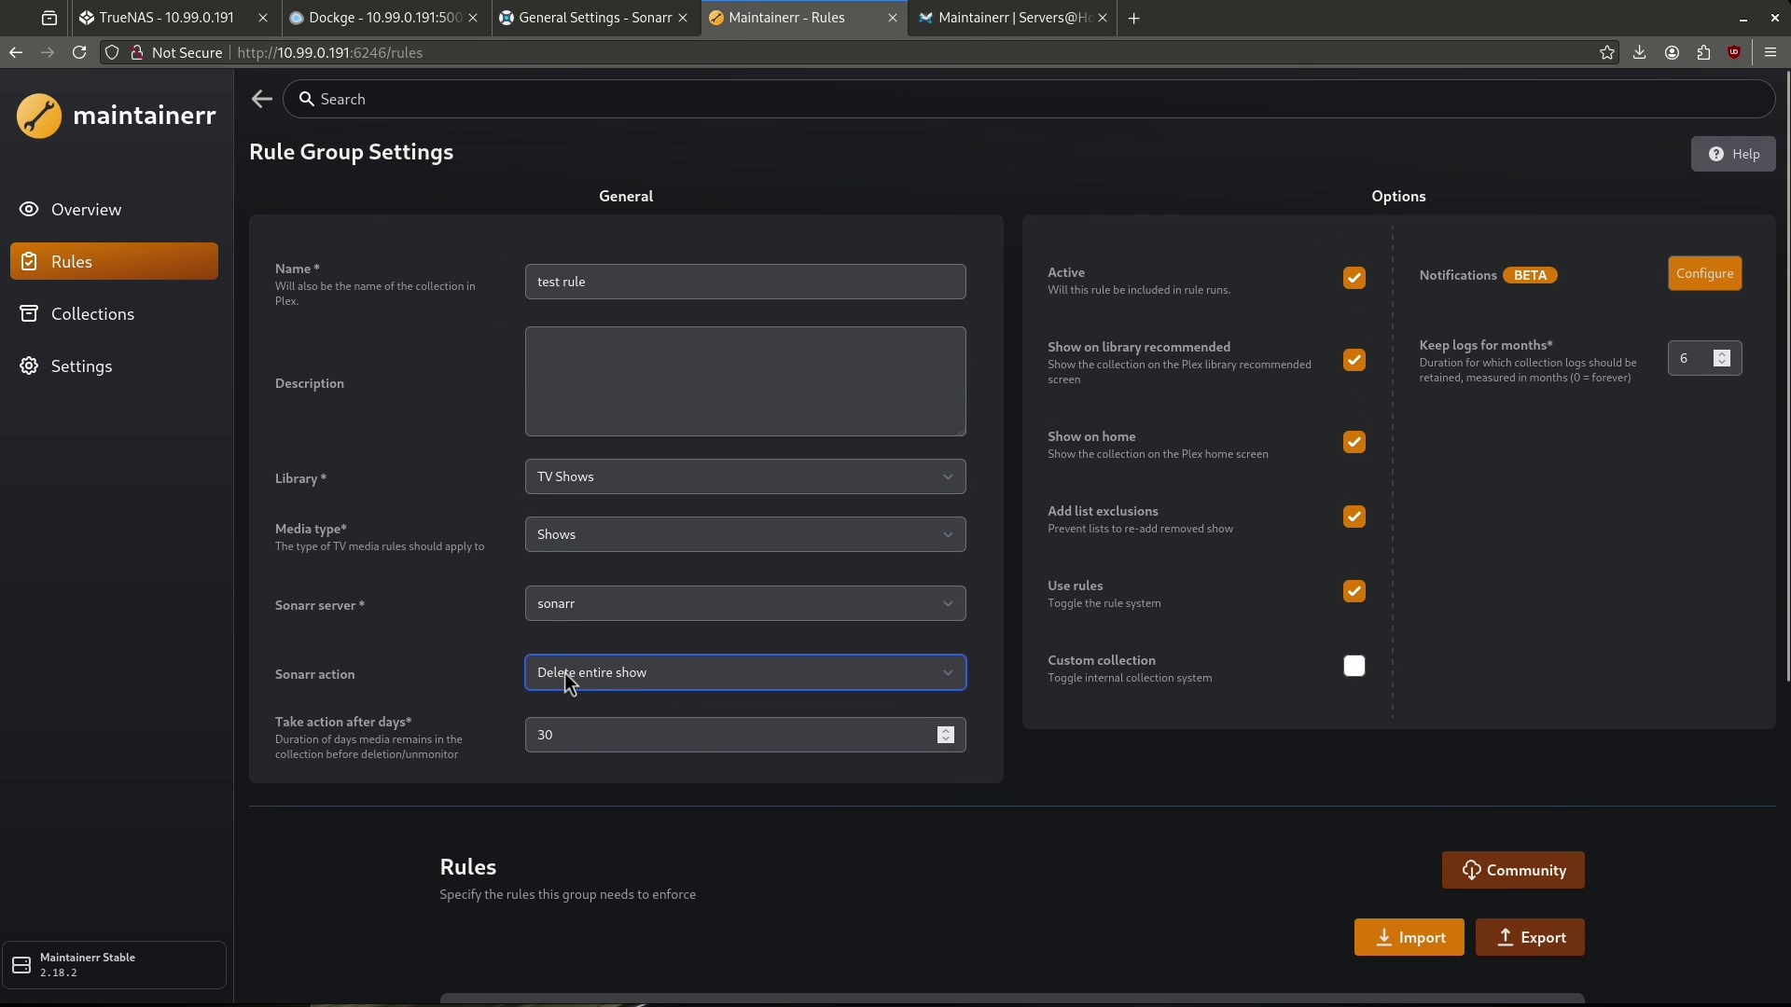
pyautogui.scroll(-5, 839, 662)
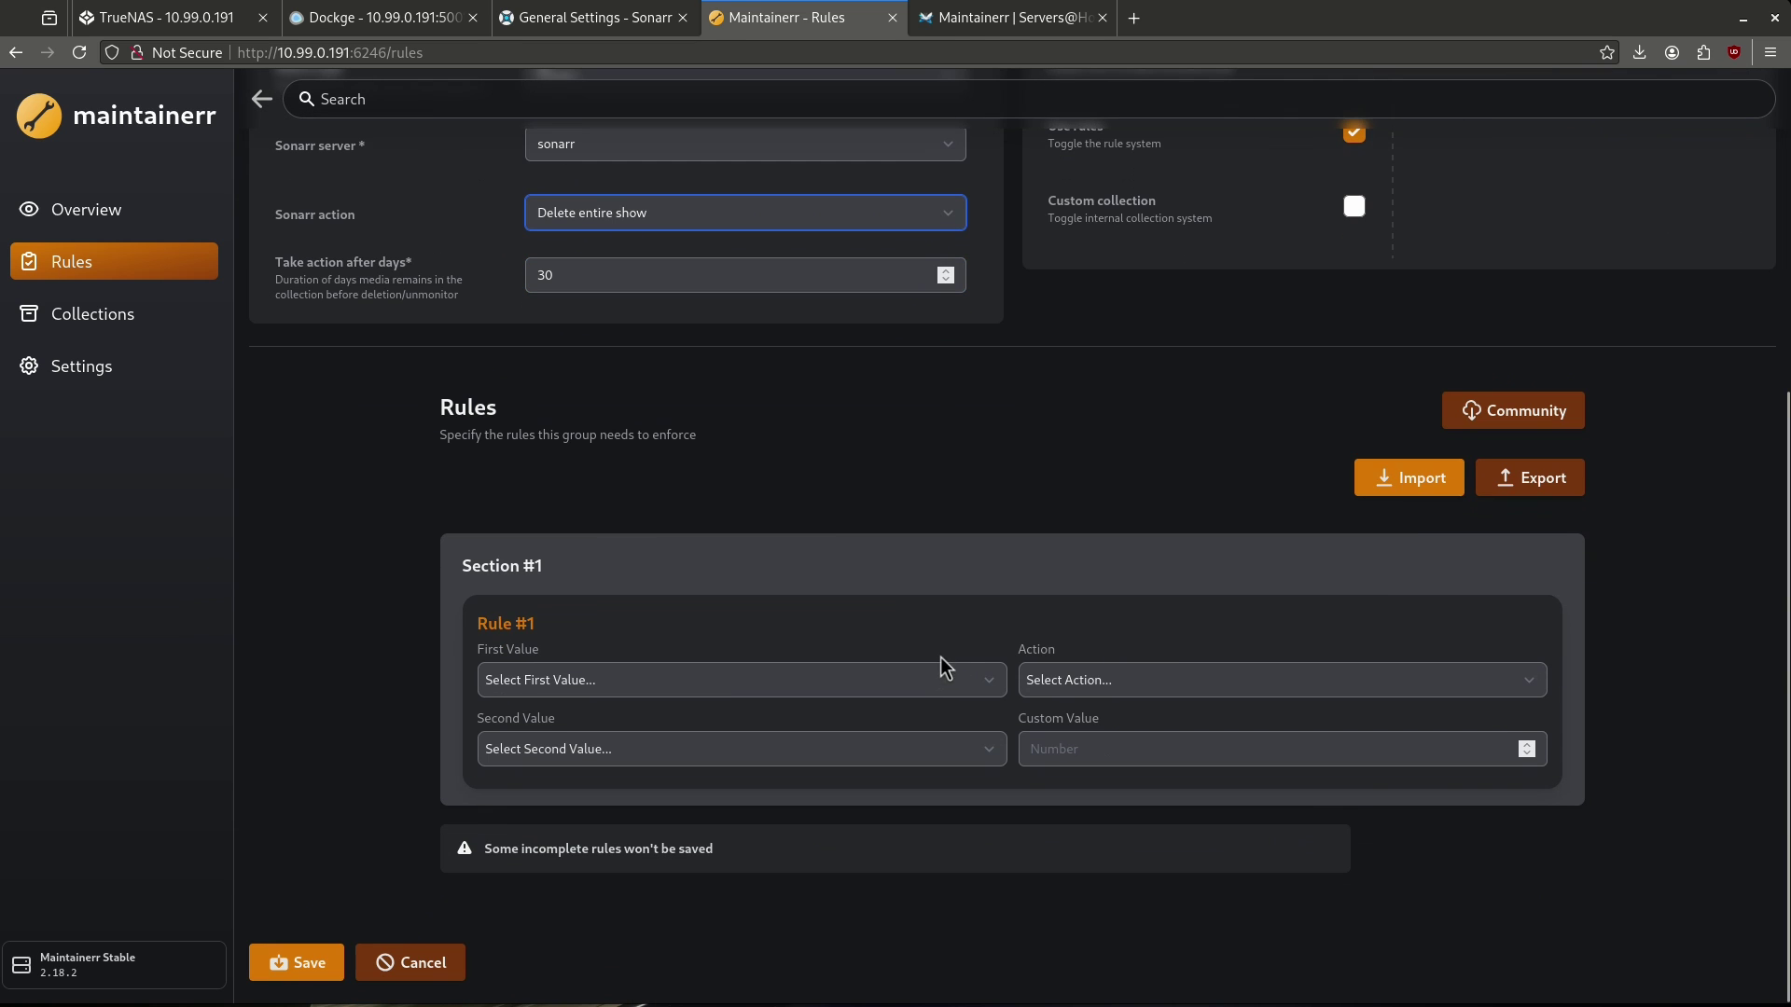
# Step: Page through the Community rules library with Next and Prev, returning to the first page
pyautogui.click(1481, 414)
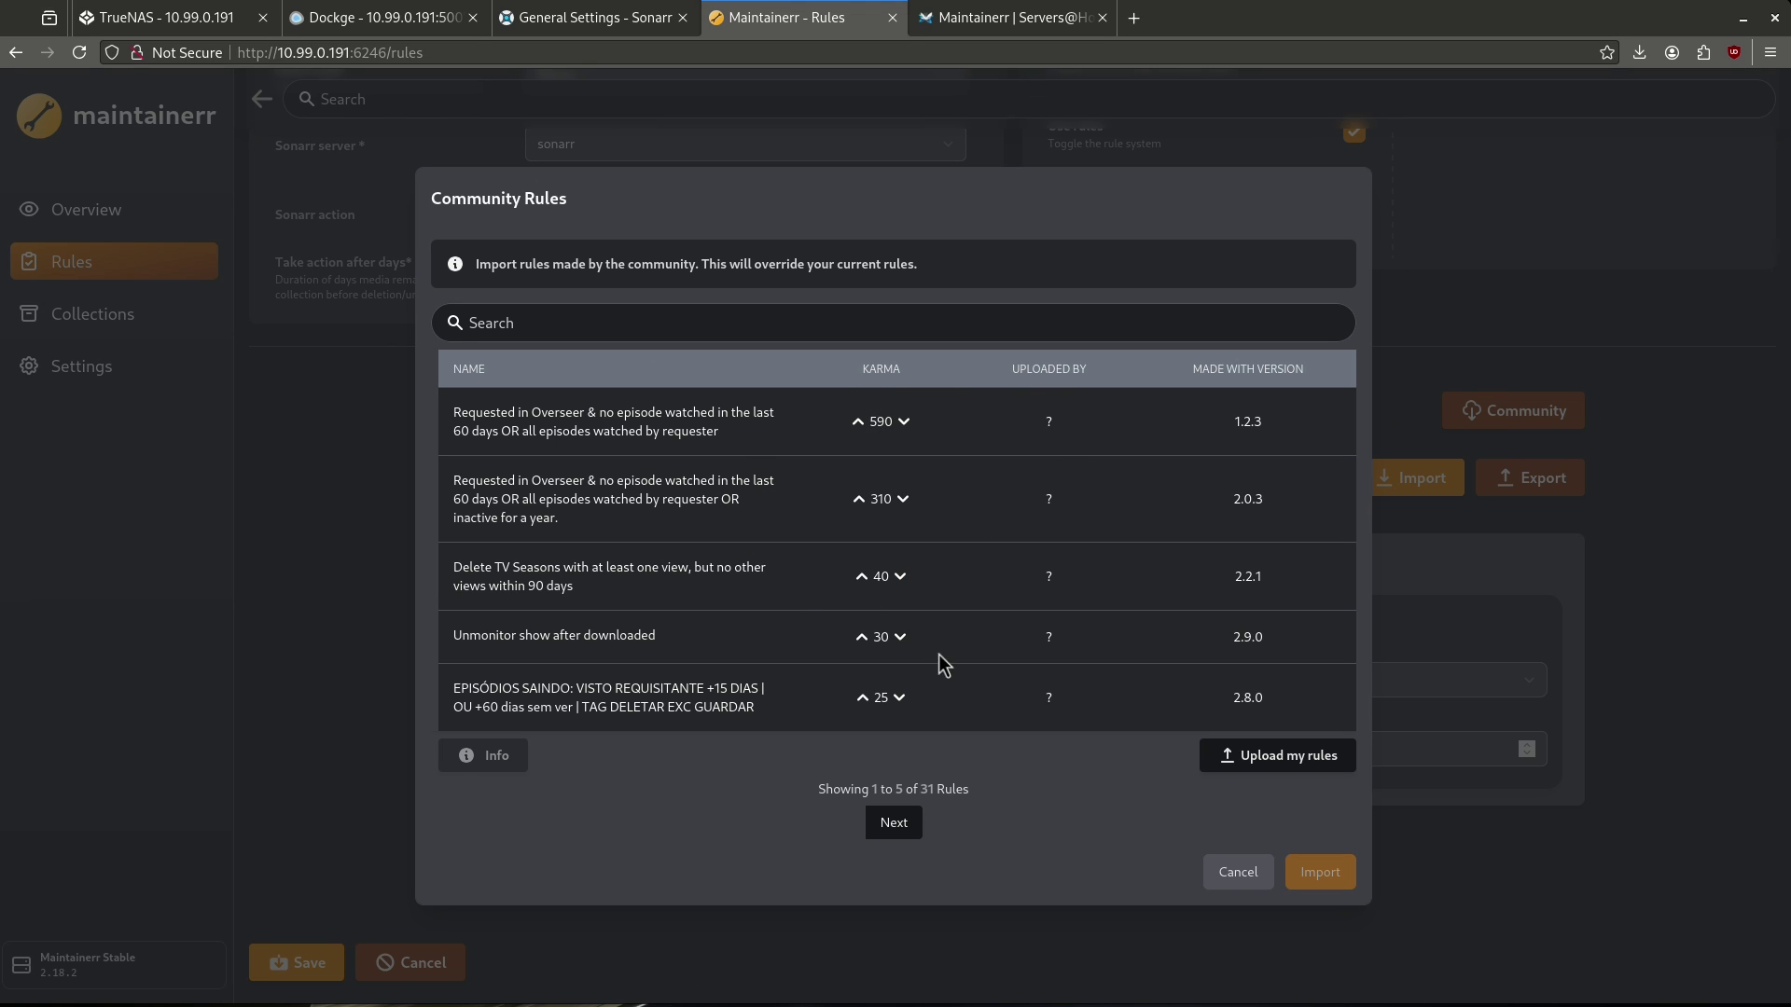
pyautogui.click(913, 830)
pyautogui.click(920, 789)
pyautogui.click(920, 789)
pyautogui.click(919, 789)
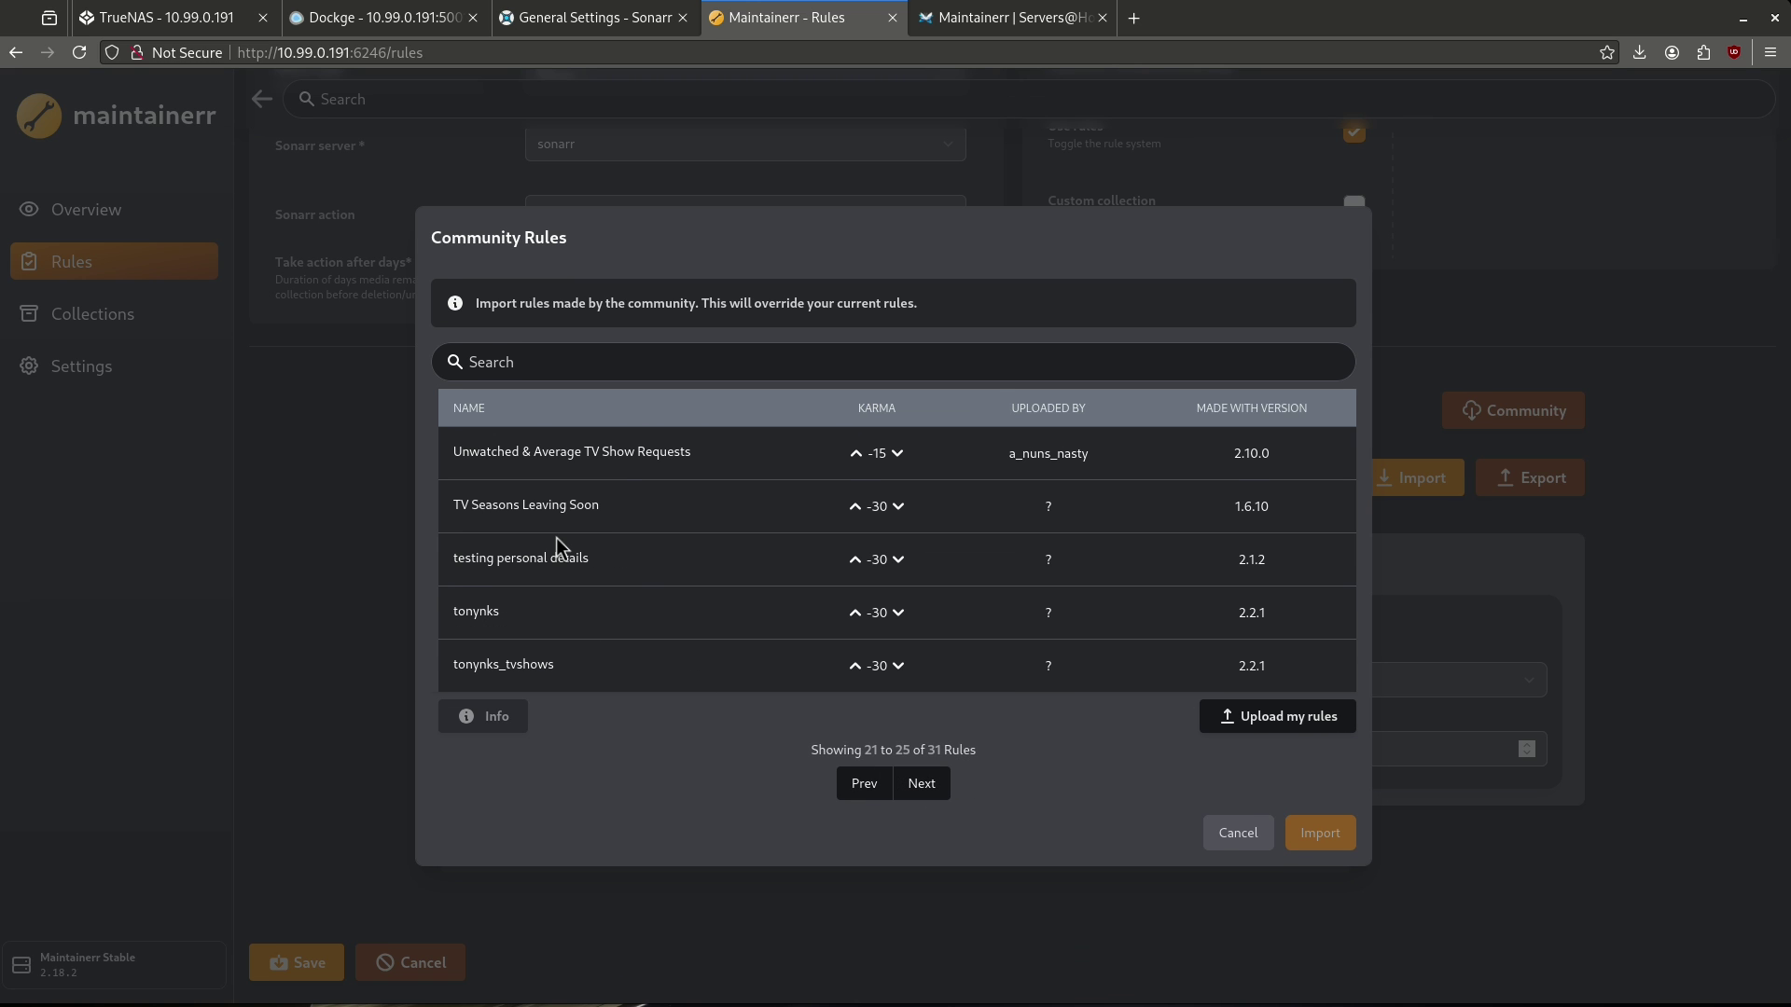
pyautogui.click(860, 783)
pyautogui.click(862, 788)
pyautogui.click(863, 789)
pyautogui.click(865, 789)
pyautogui.click(865, 789)
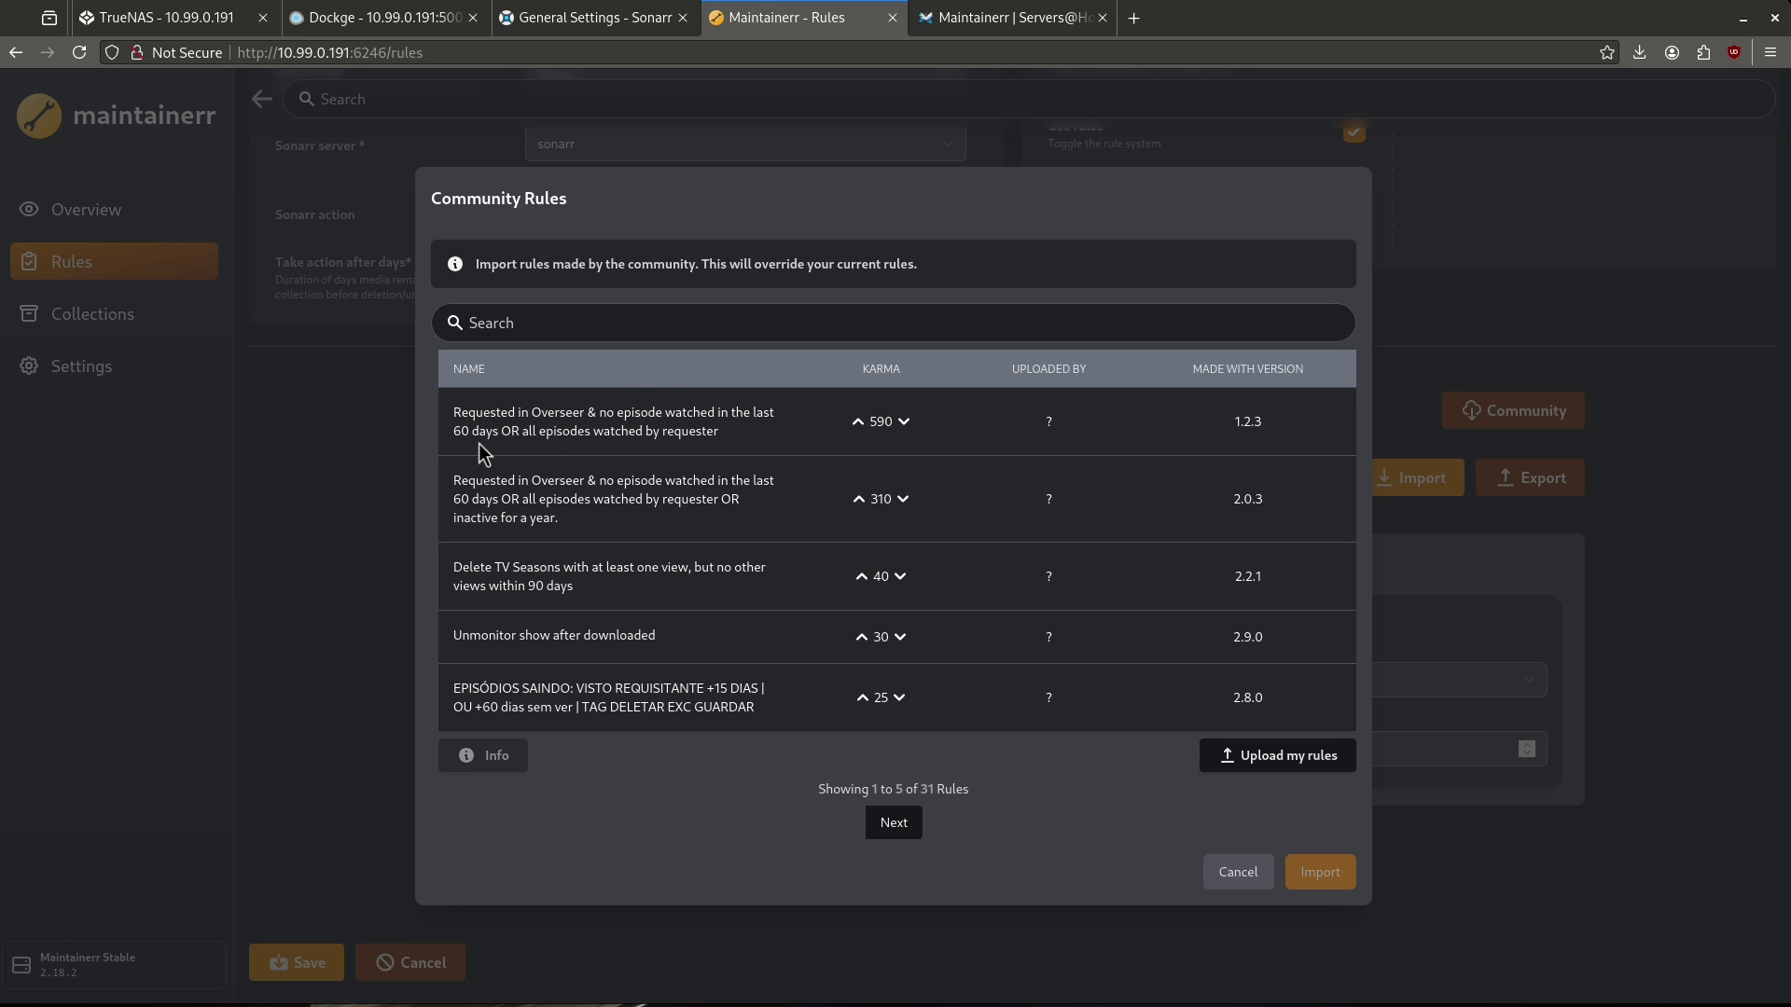
# Step: Import the top-rated (590 karma) Overseer request rule into the test rule
pyautogui.moveTo(500, 432); pyautogui.dragTo(599, 432)
pyautogui.click(607, 429)
pyautogui.click(650, 432)
# Step: Import the chosen community rule into the test rule, review its sections, and save the group
pyautogui.click(1301, 881)
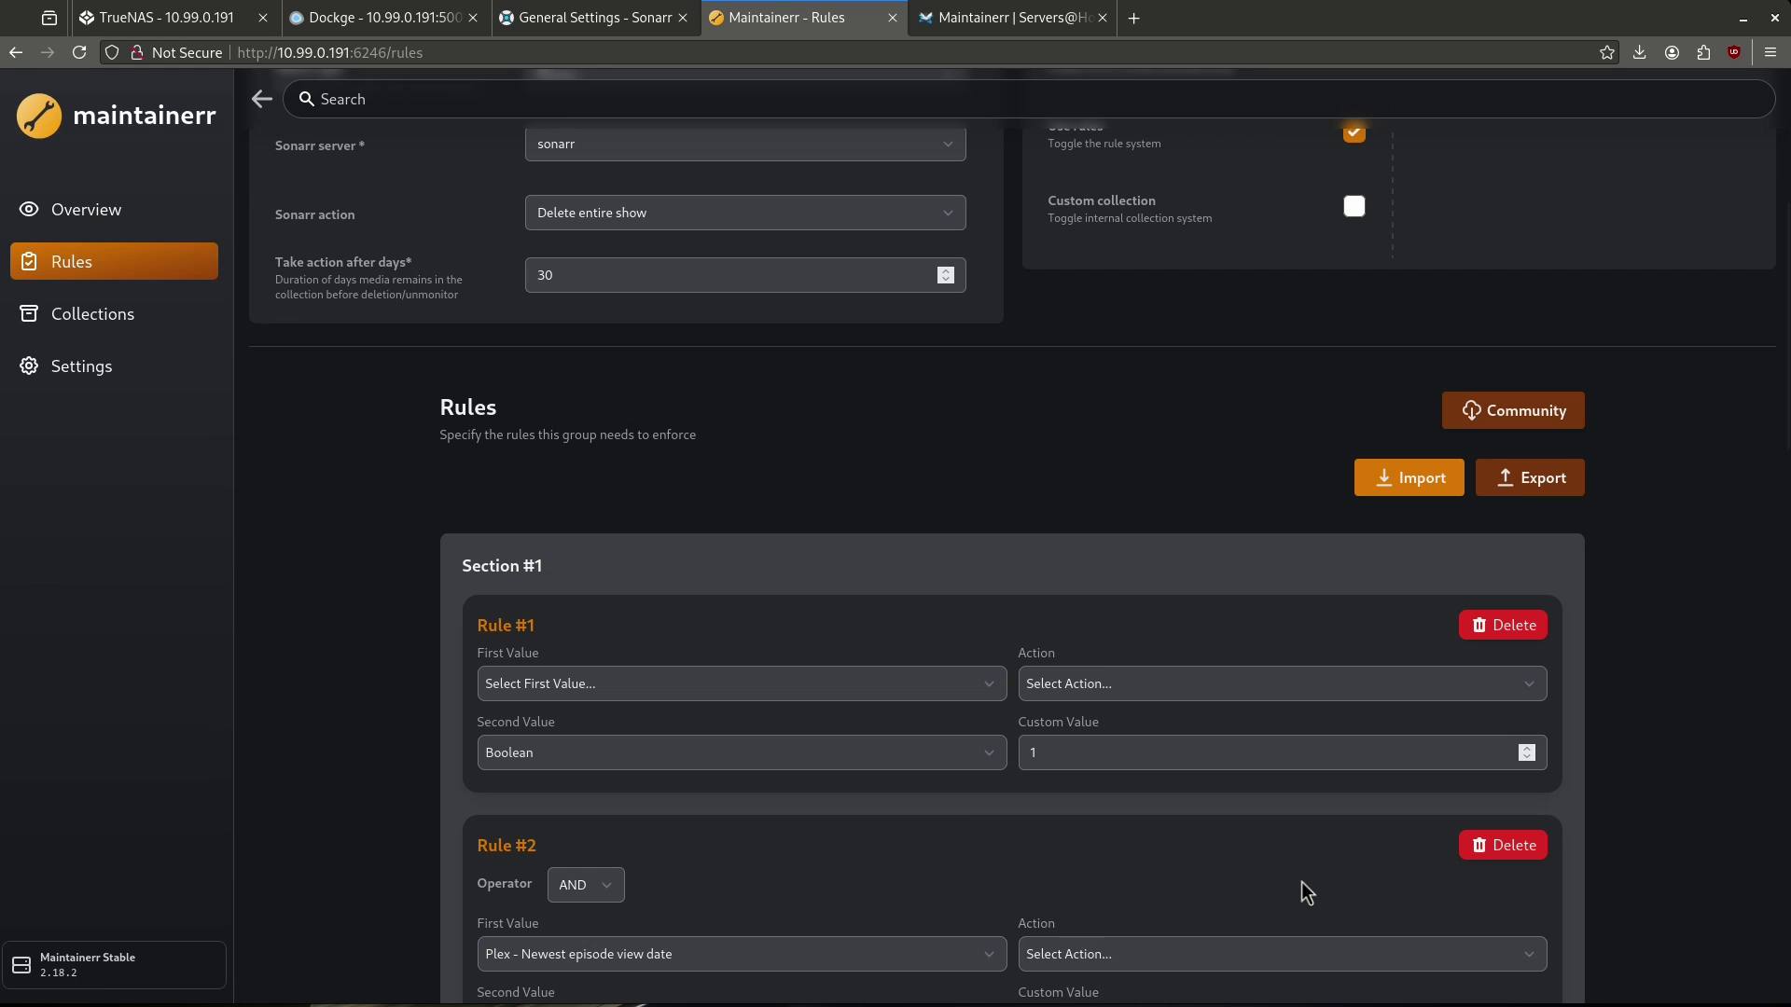
pyautogui.scroll(-10, 568, 364)
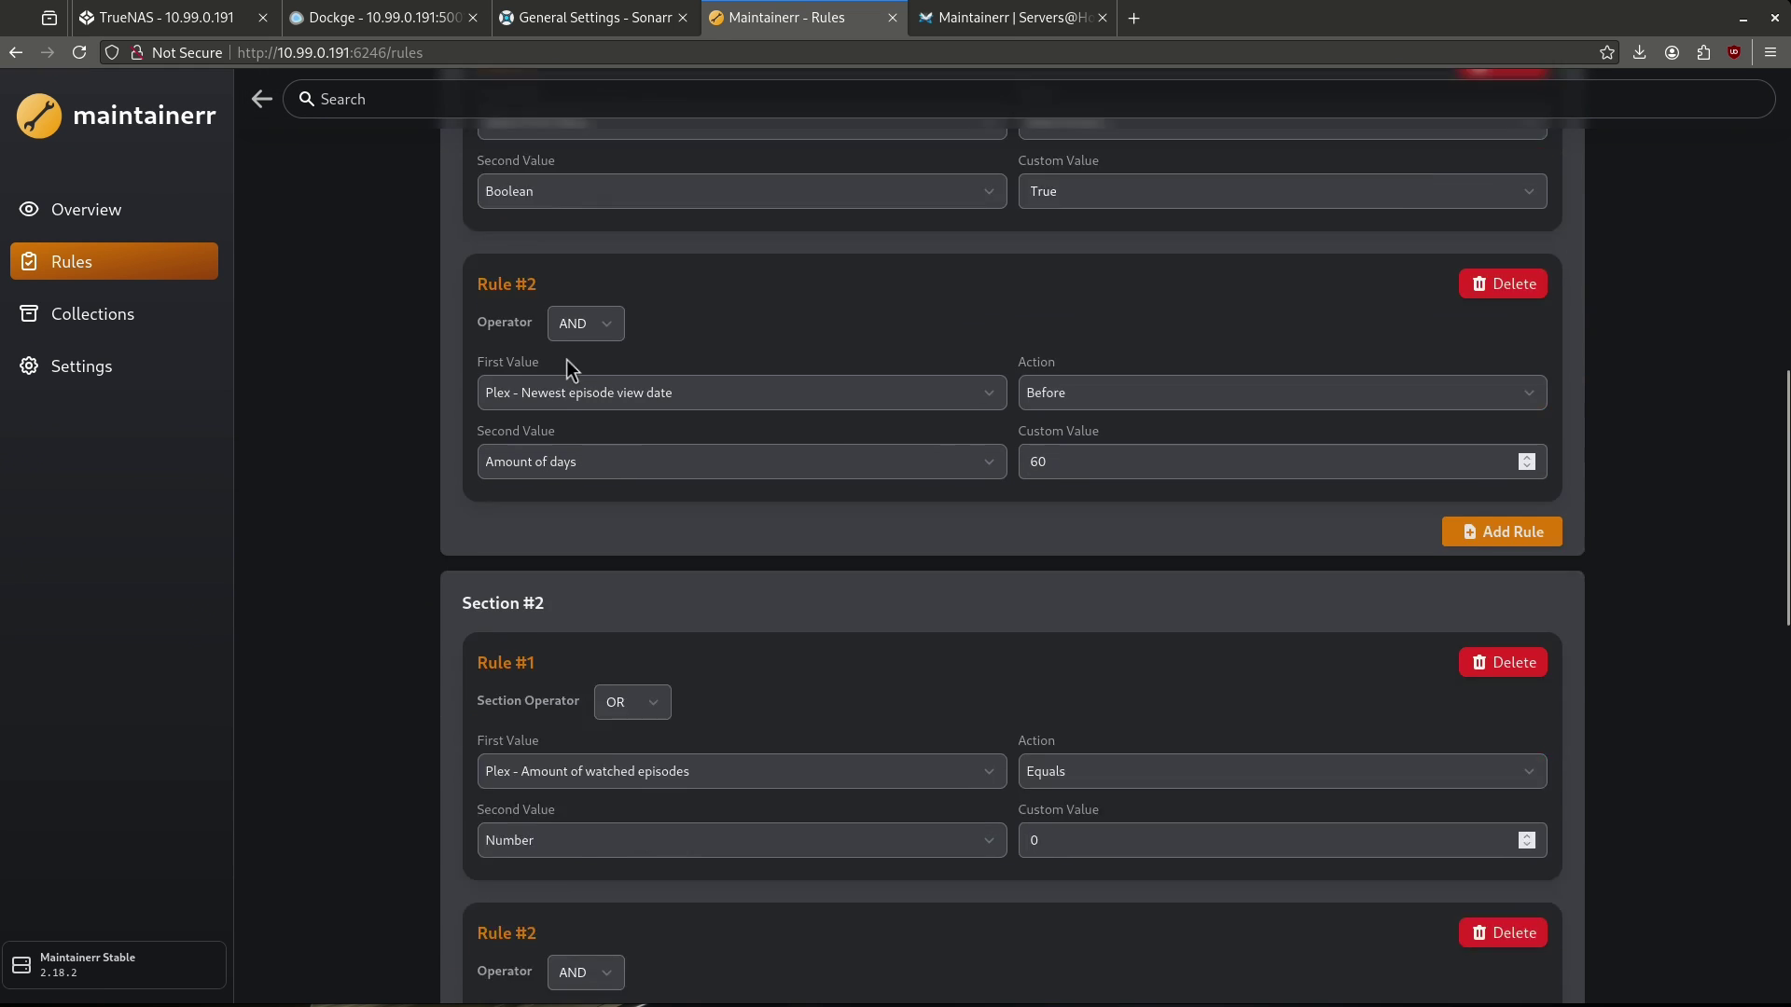
pyautogui.scroll(-5, 556, 400)
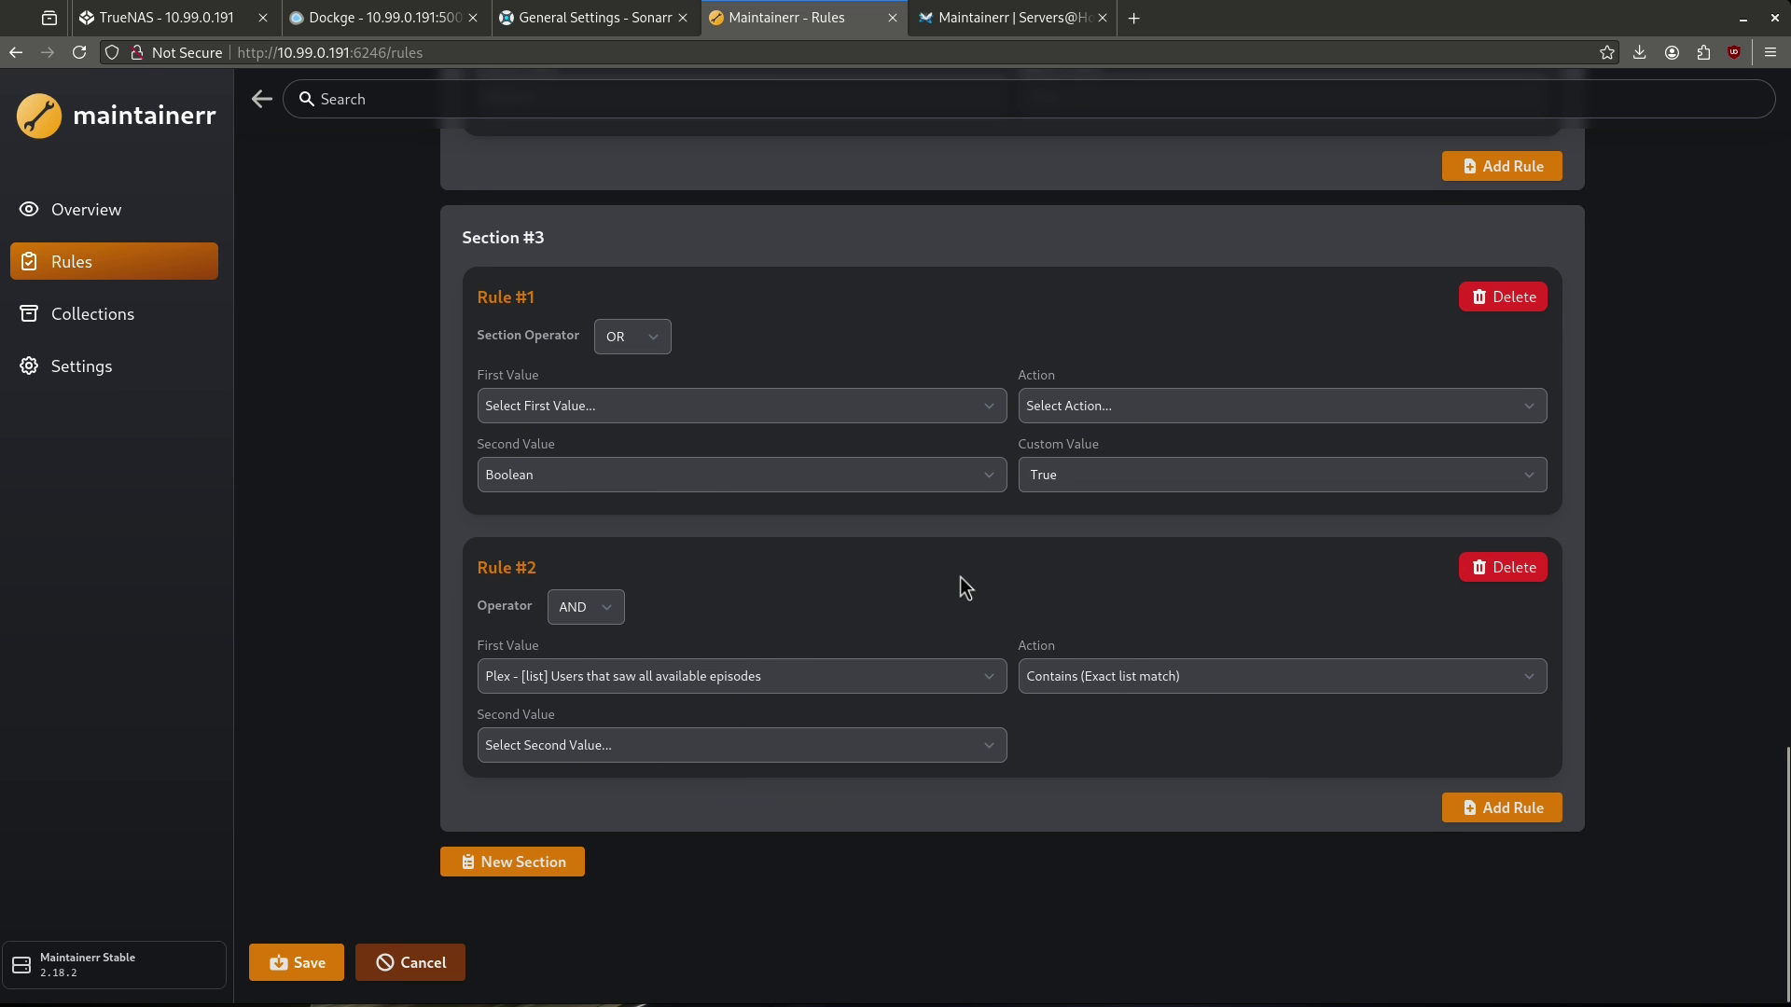
pyautogui.scroll(10, 953, 569)
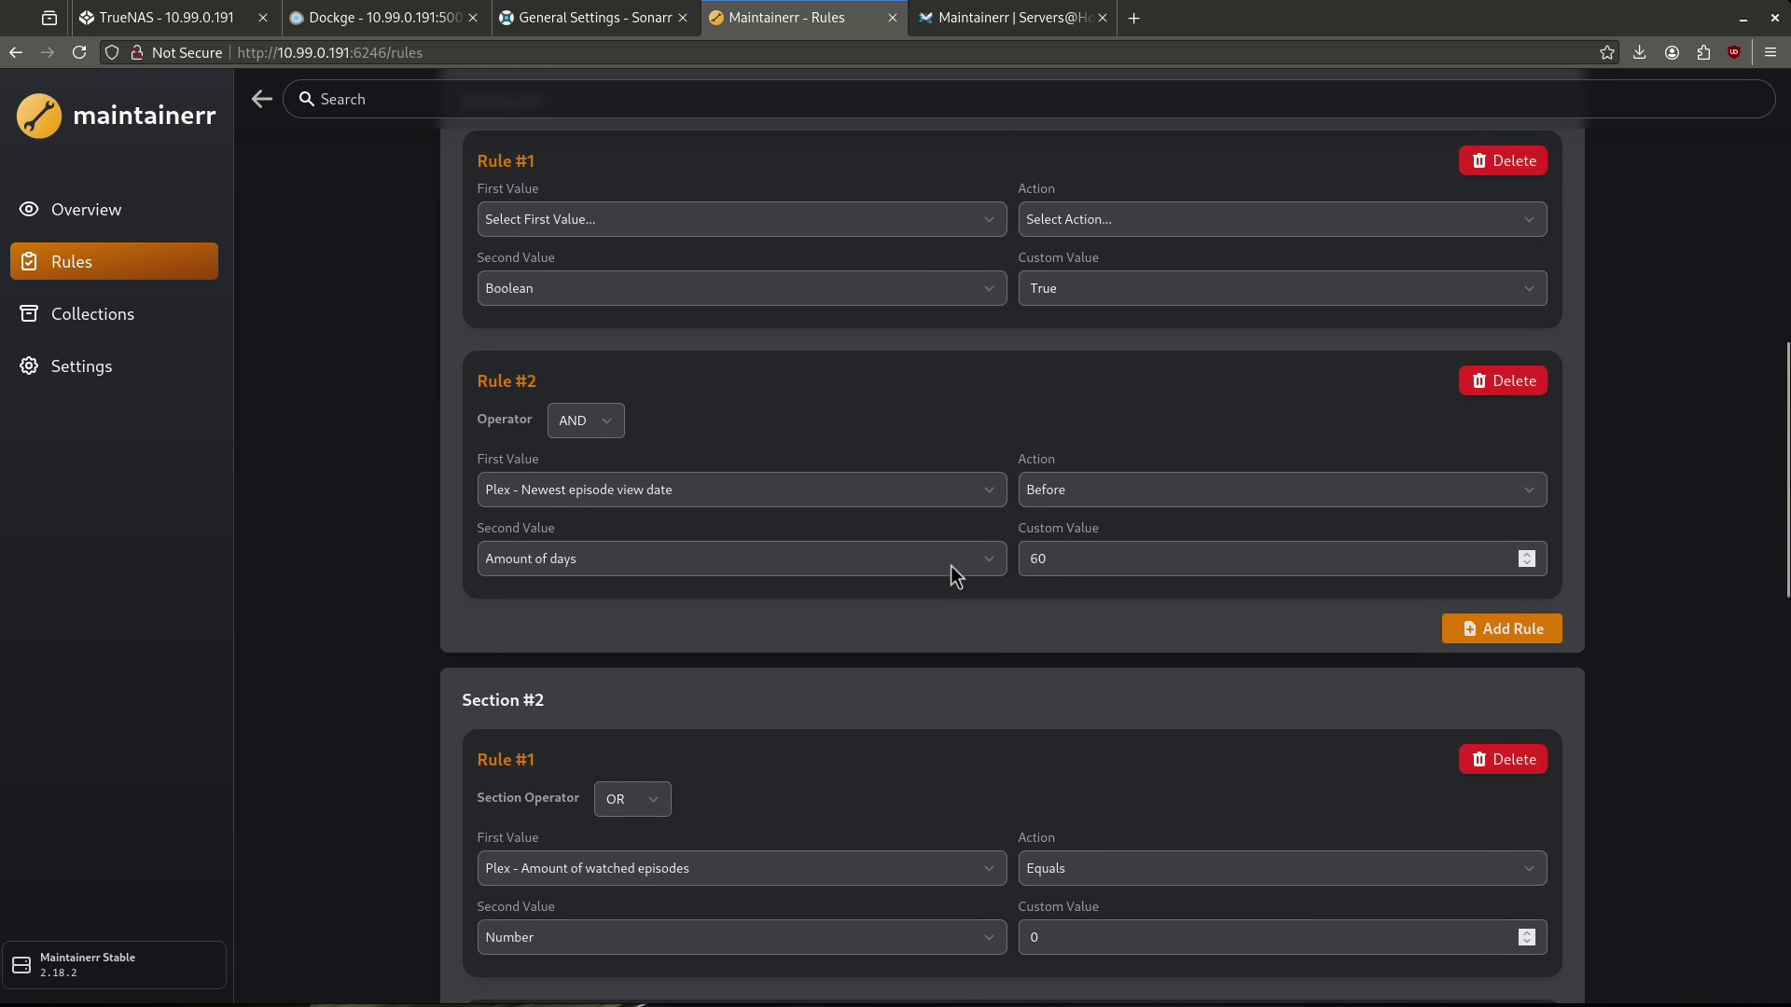
pyautogui.scroll(5, 950, 565)
pyautogui.scroll(-12, 914, 591)
pyautogui.press('Escape')
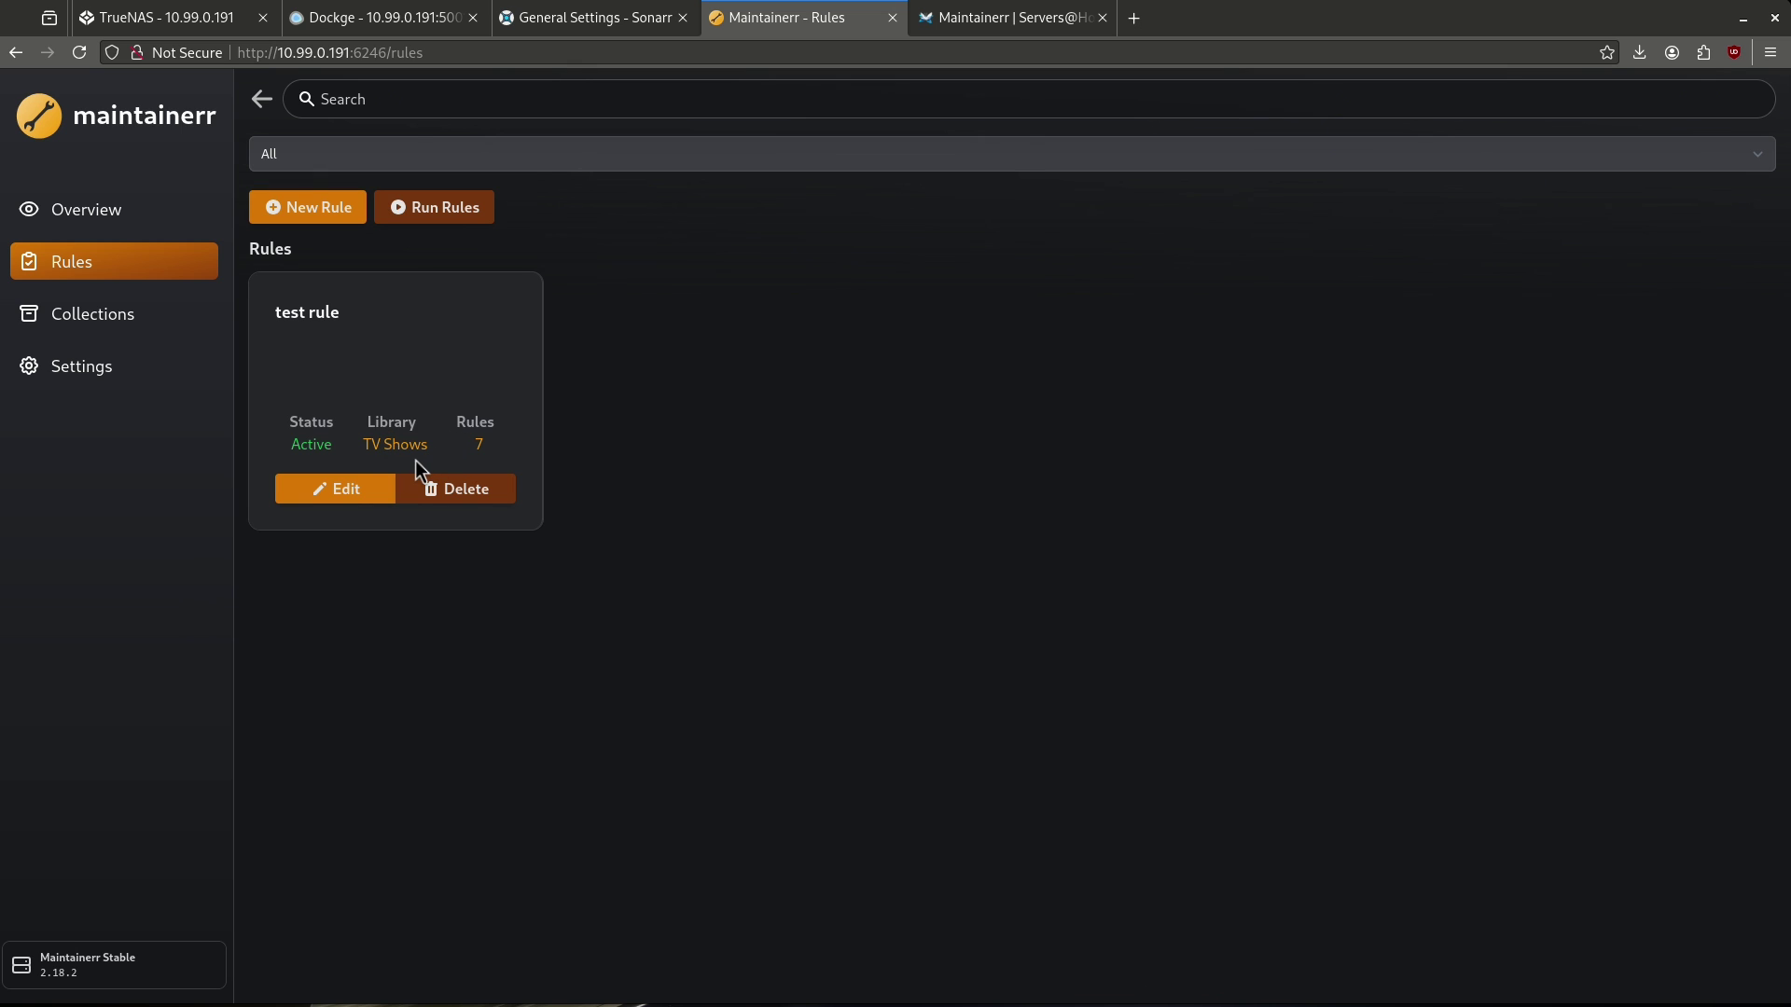
# Step: Run all rules, then inspect the test rule collection's exclusions, info and logs
pyautogui.click(429, 209)
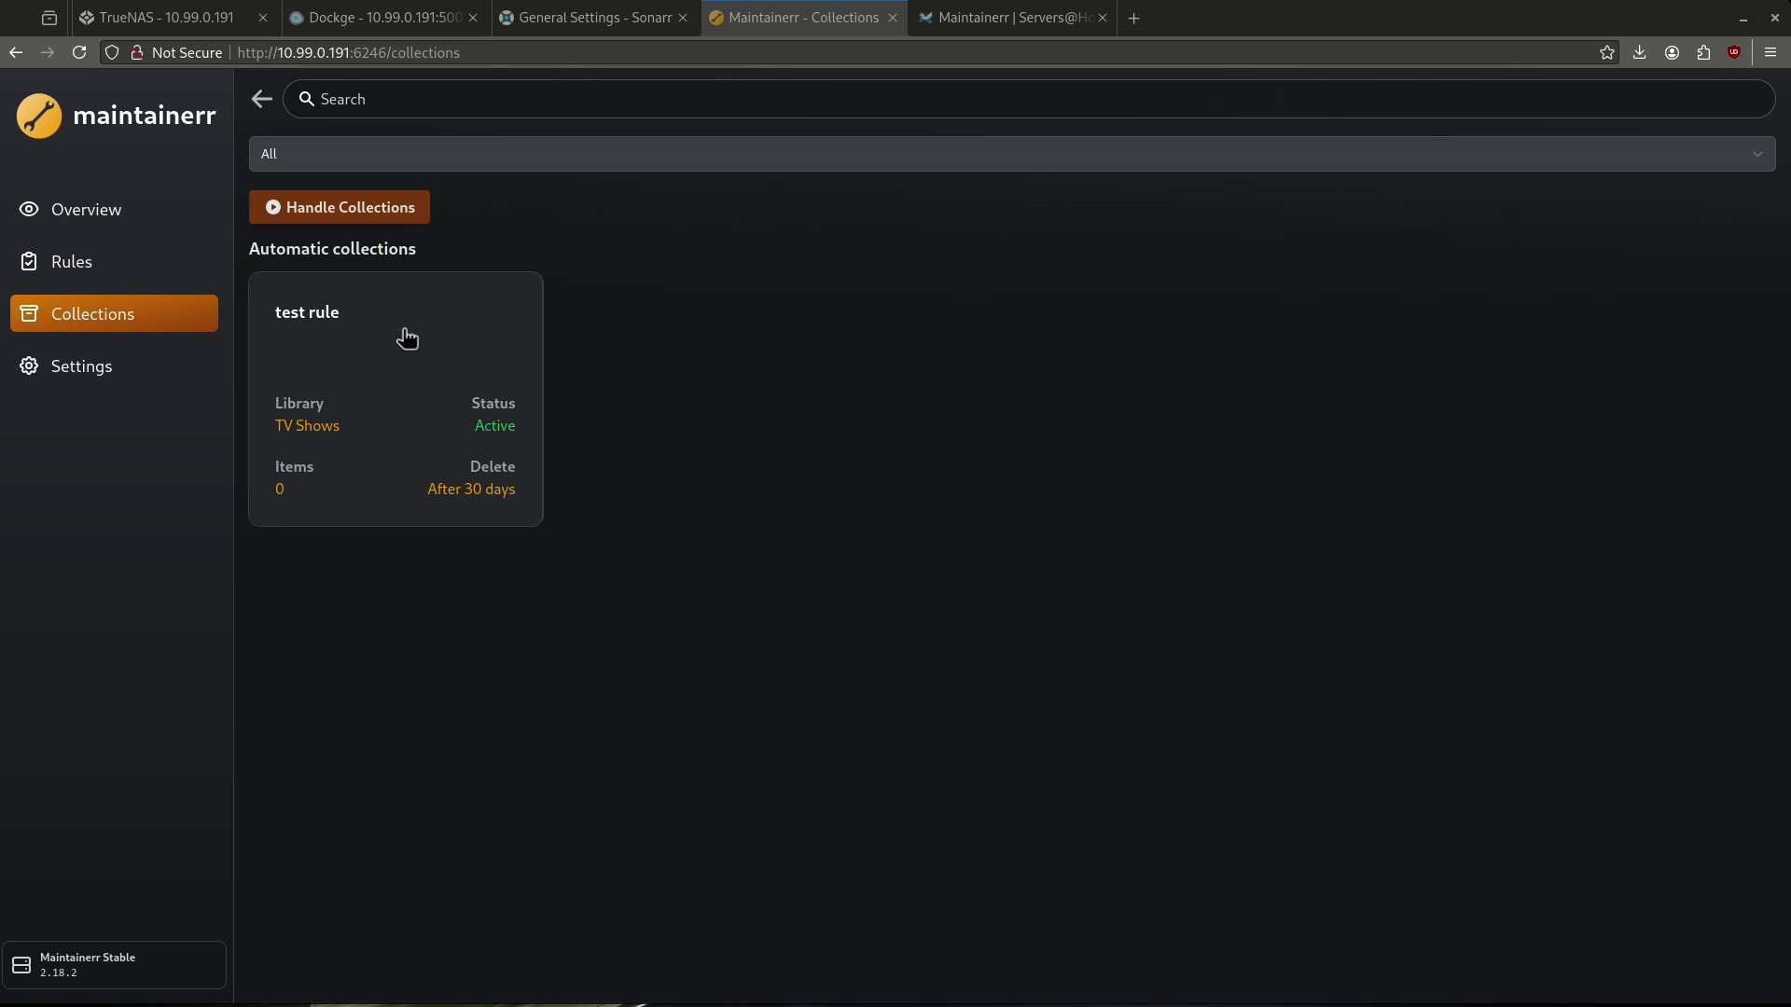
pyautogui.click(355, 325)
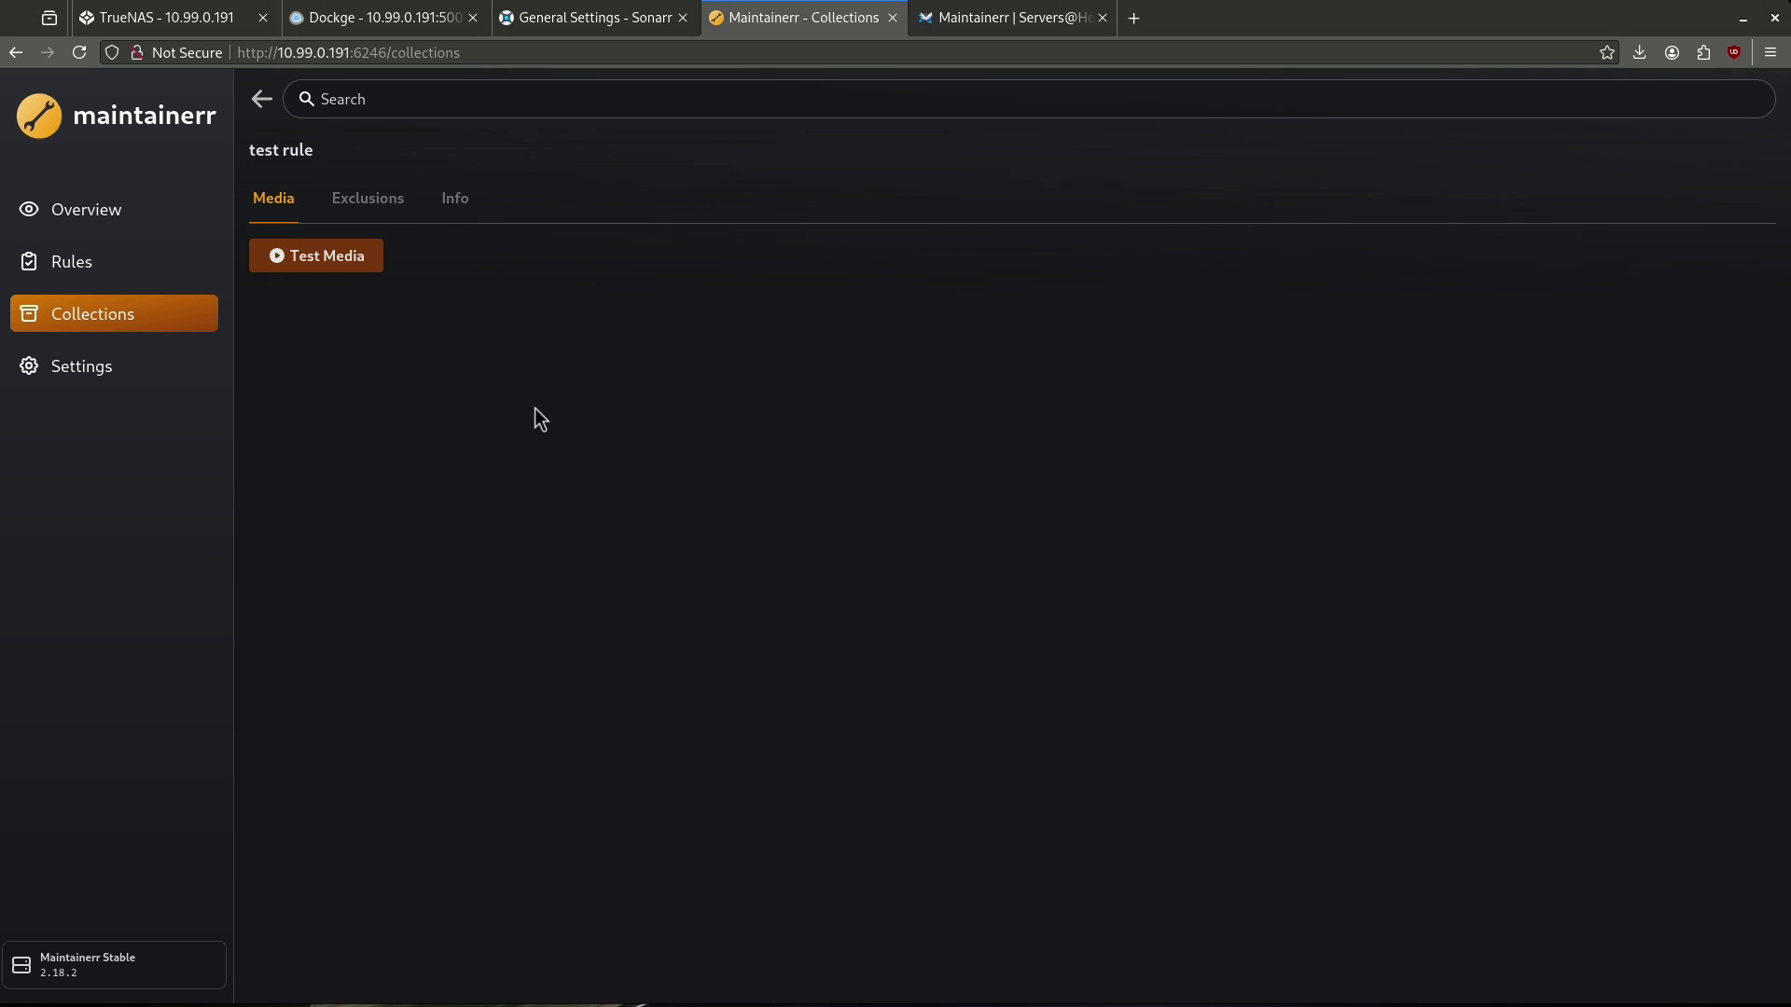
pyautogui.click(387, 211)
pyautogui.click(438, 209)
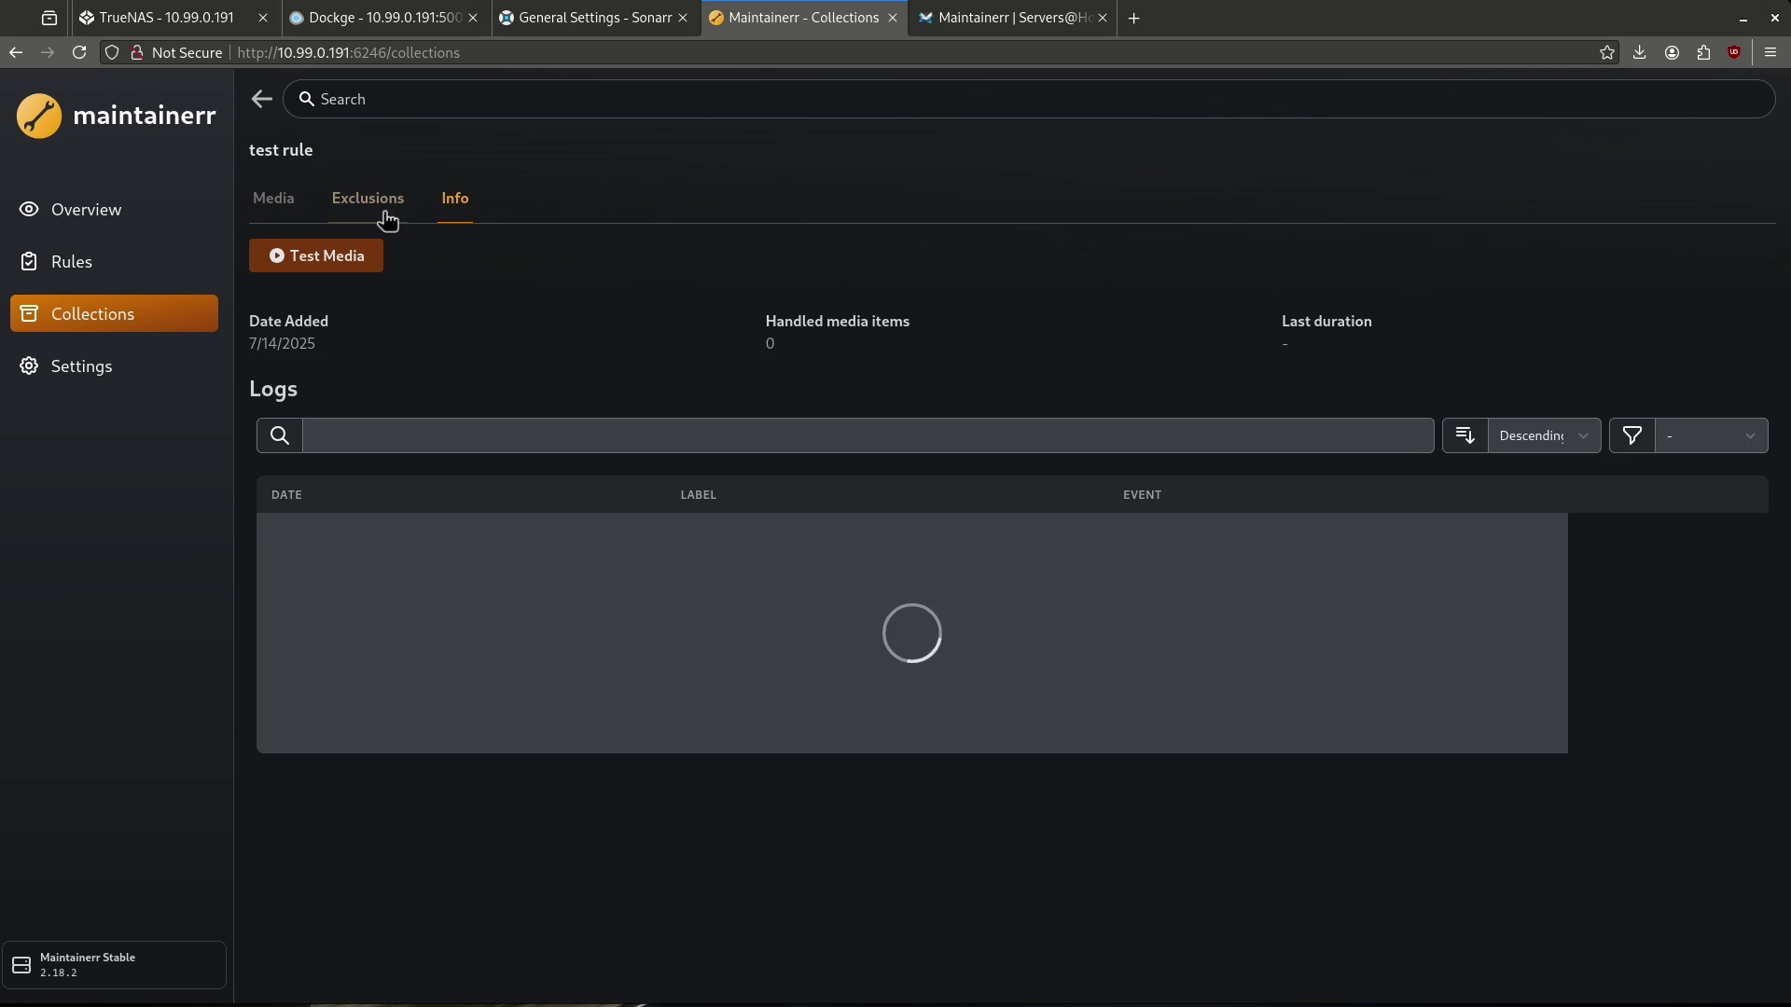
pyautogui.click(300, 208)
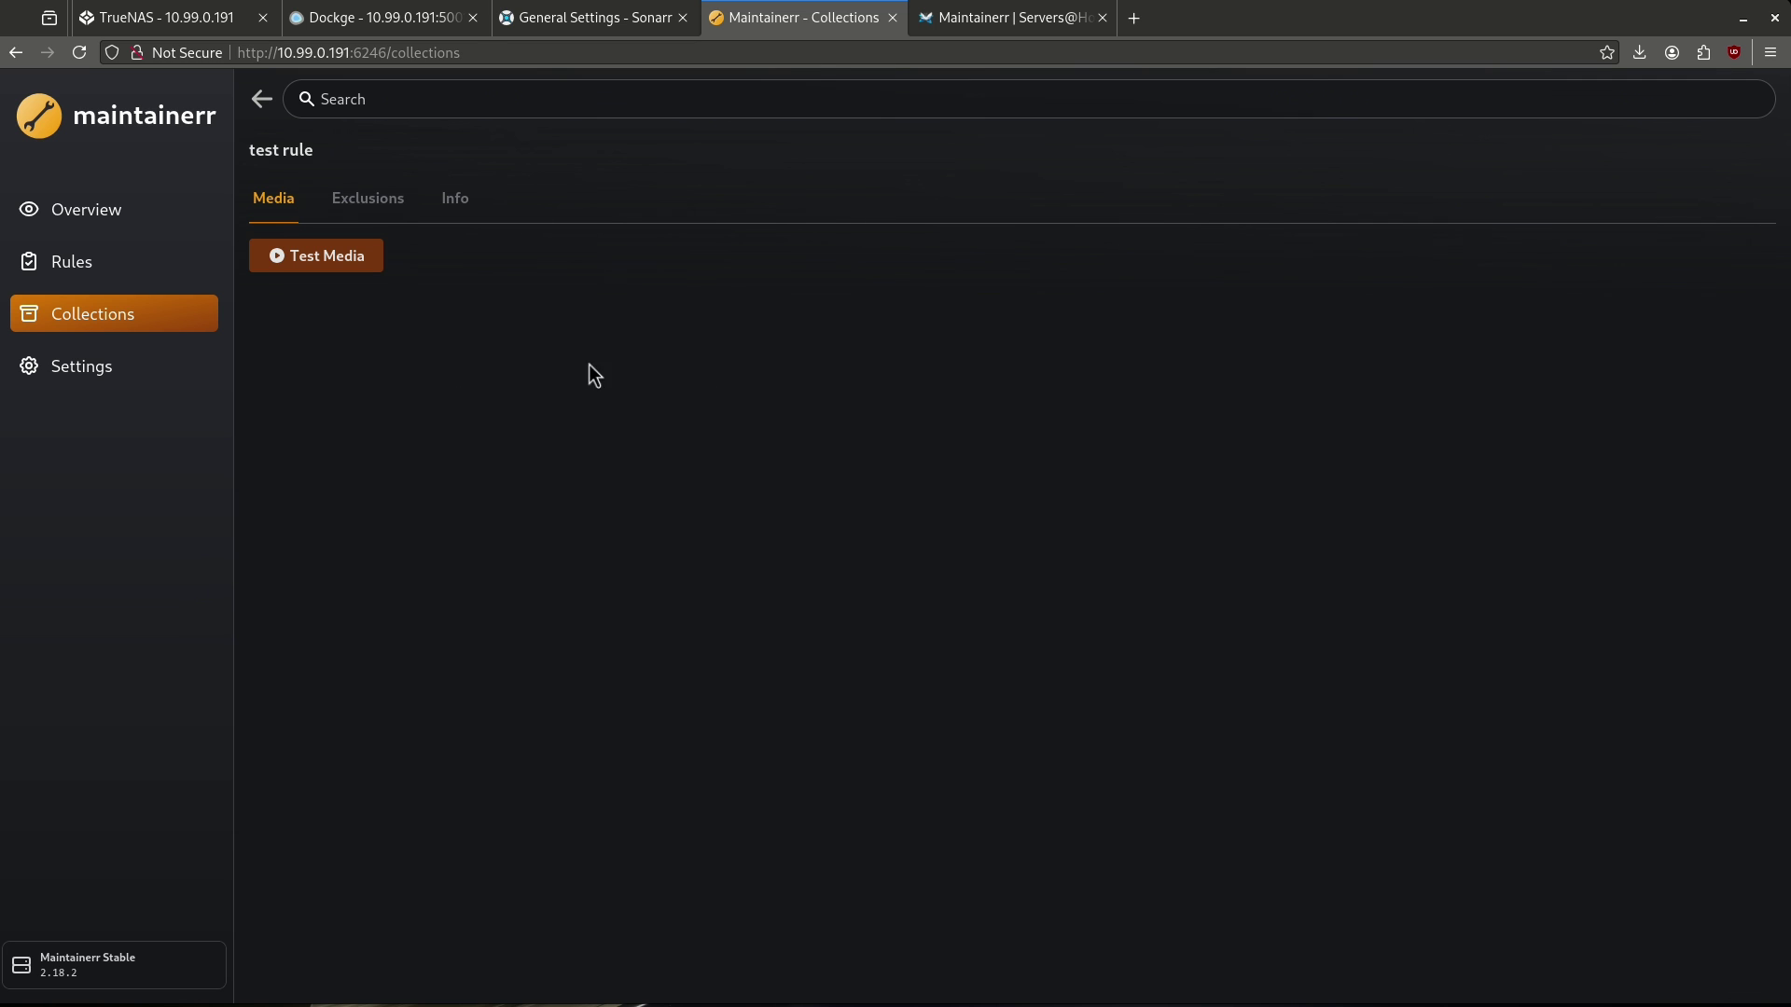
# Step: Return to the Collections overview and start handling all collections
pyautogui.click(180, 322)
pyautogui.click(84, 268)
pyautogui.click(92, 307)
pyautogui.click(295, 211)
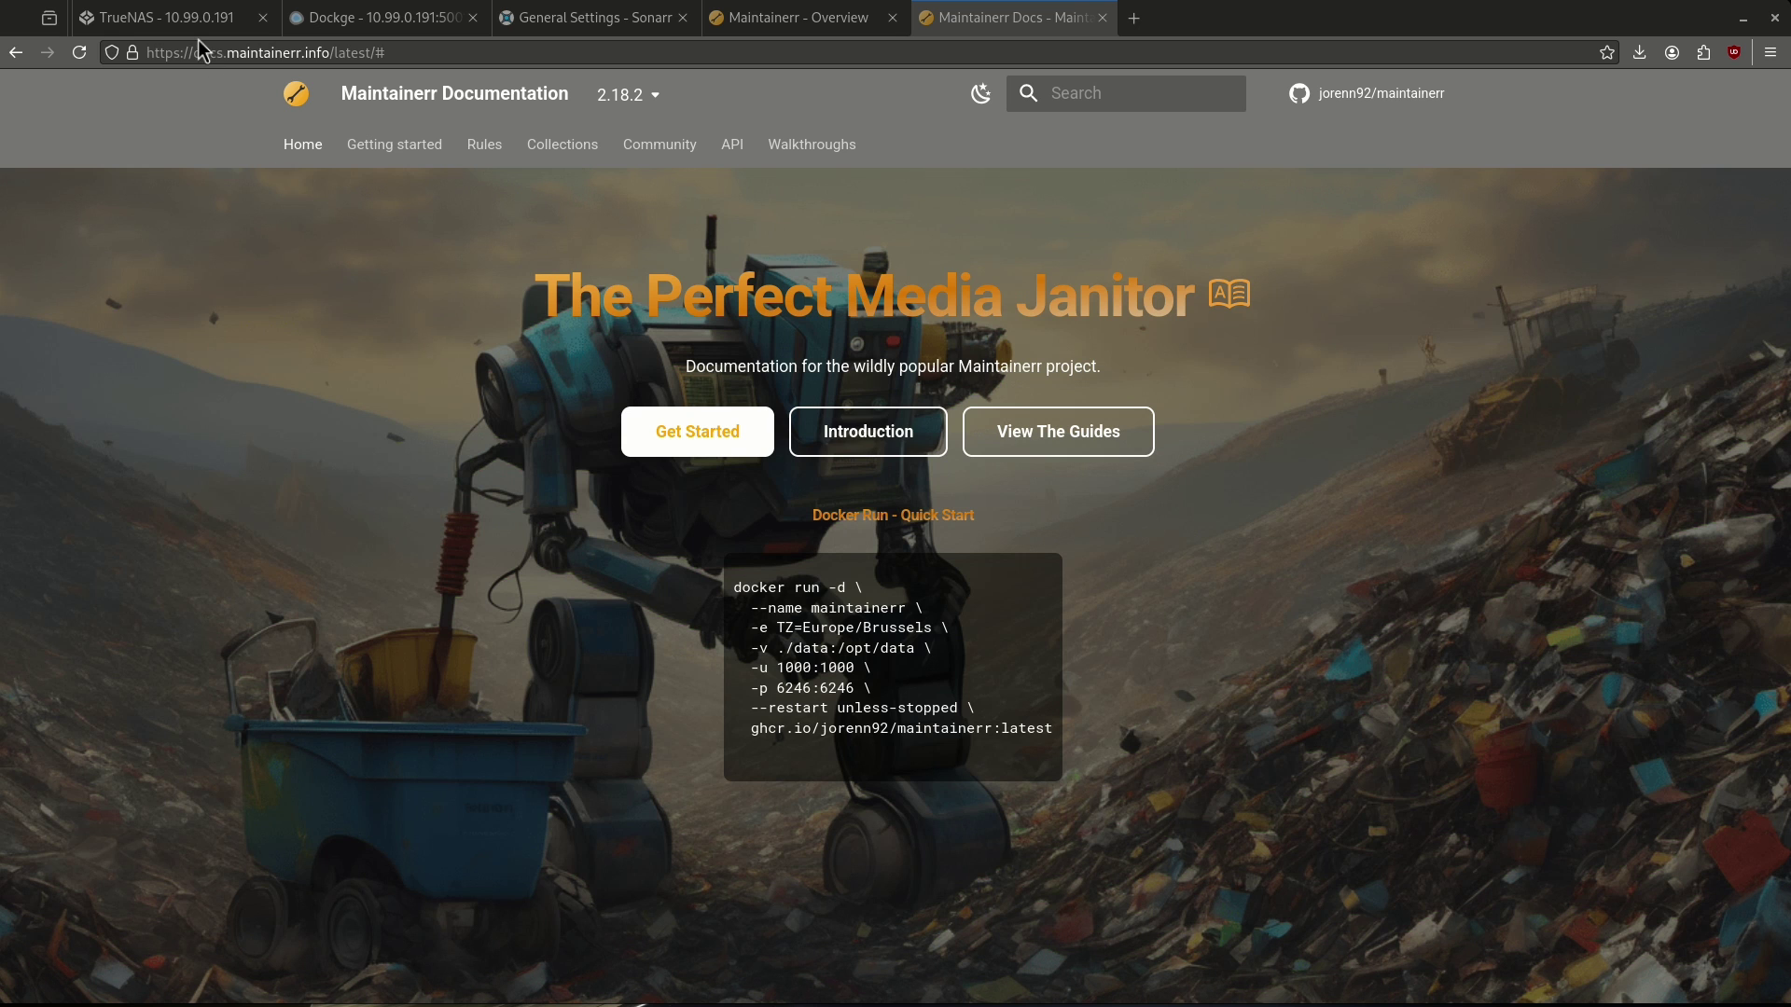
# Step: Go back to the Servers@Home wiki, open the official Maintainerr documentation, and reject optional cookies
pyautogui.moveTo(692, 222)
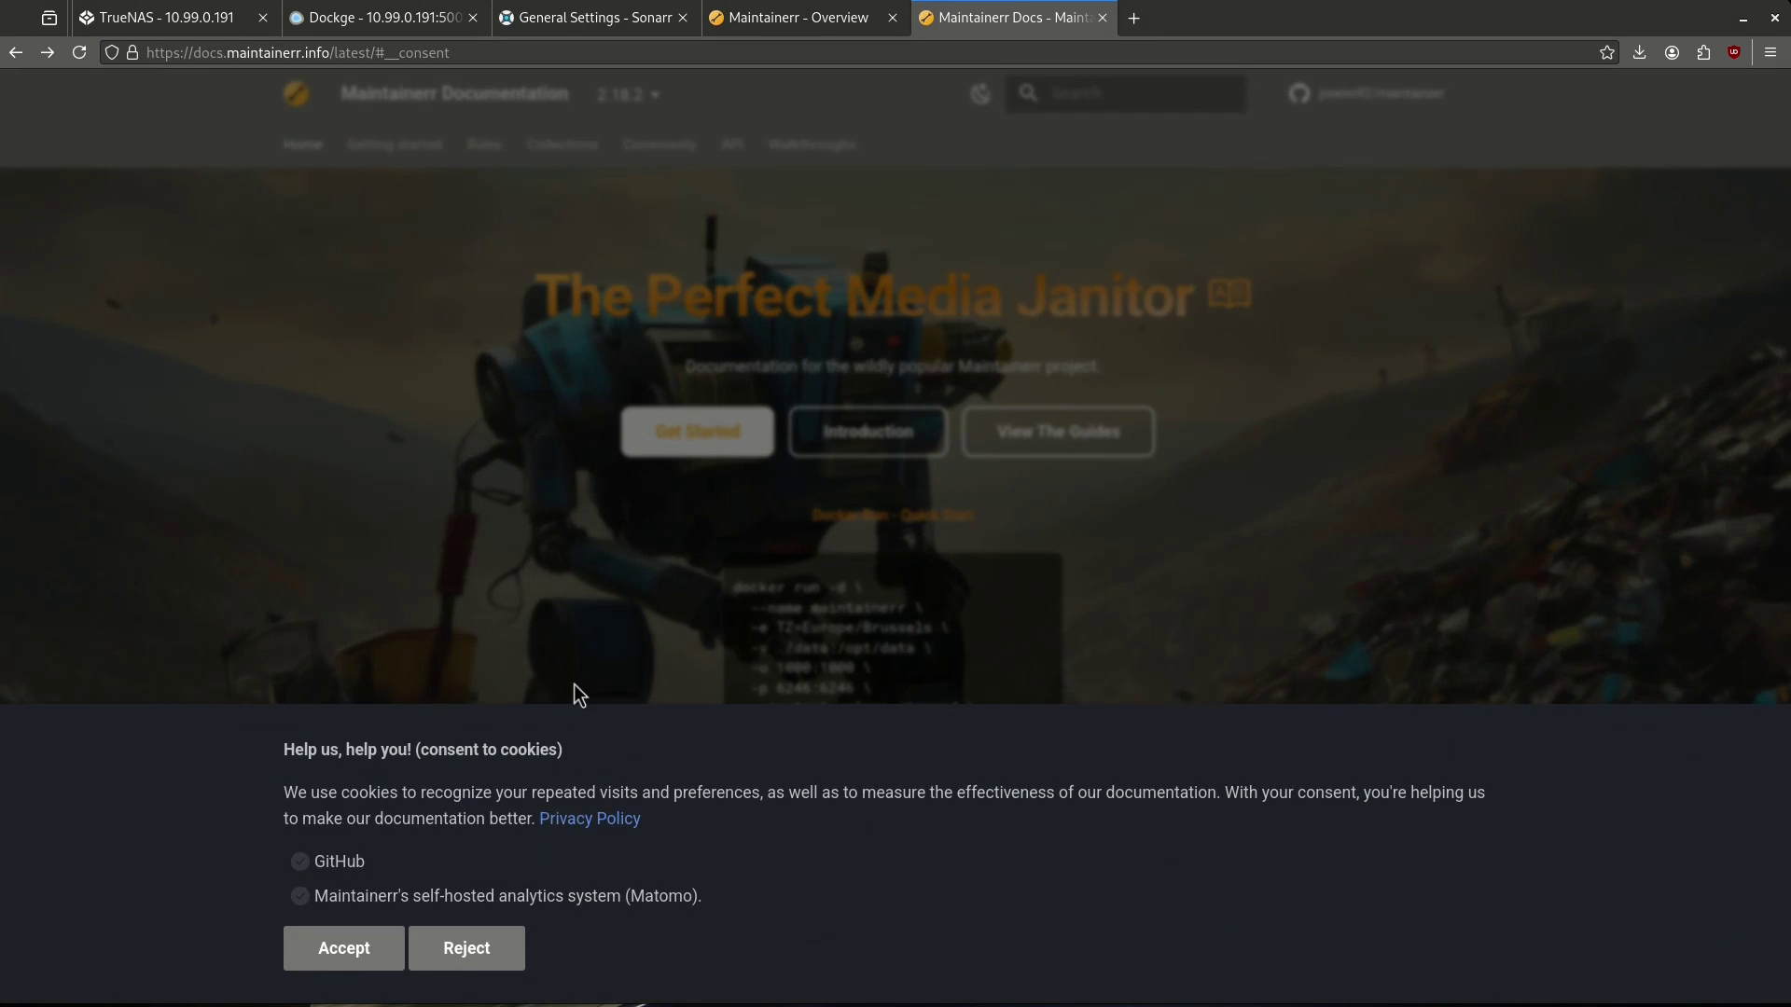
pyautogui.hotkey('alt', 'Left')
pyautogui.click(433, 579)
pyautogui.click(468, 948)
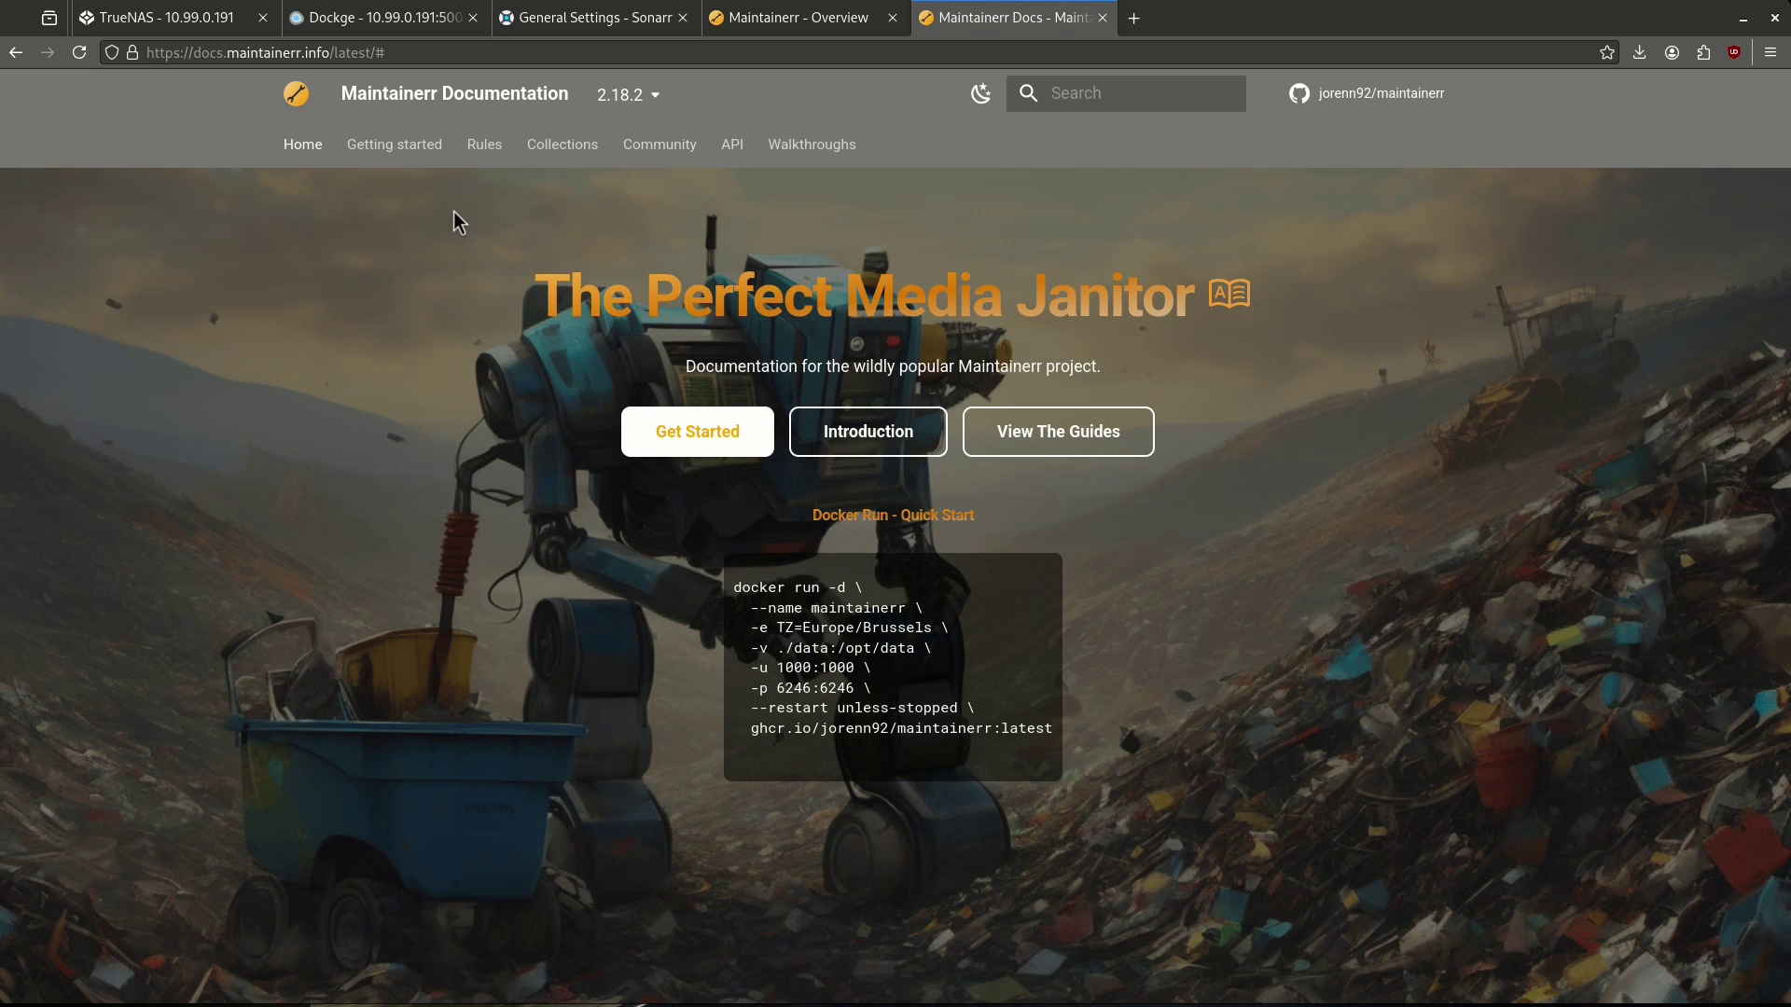
# Step: Skim the Installation and Configuration guides, then return to the top of the Sections walkthrough
pyautogui.click(403, 150)
pyautogui.scroll(-7, 520, 311)
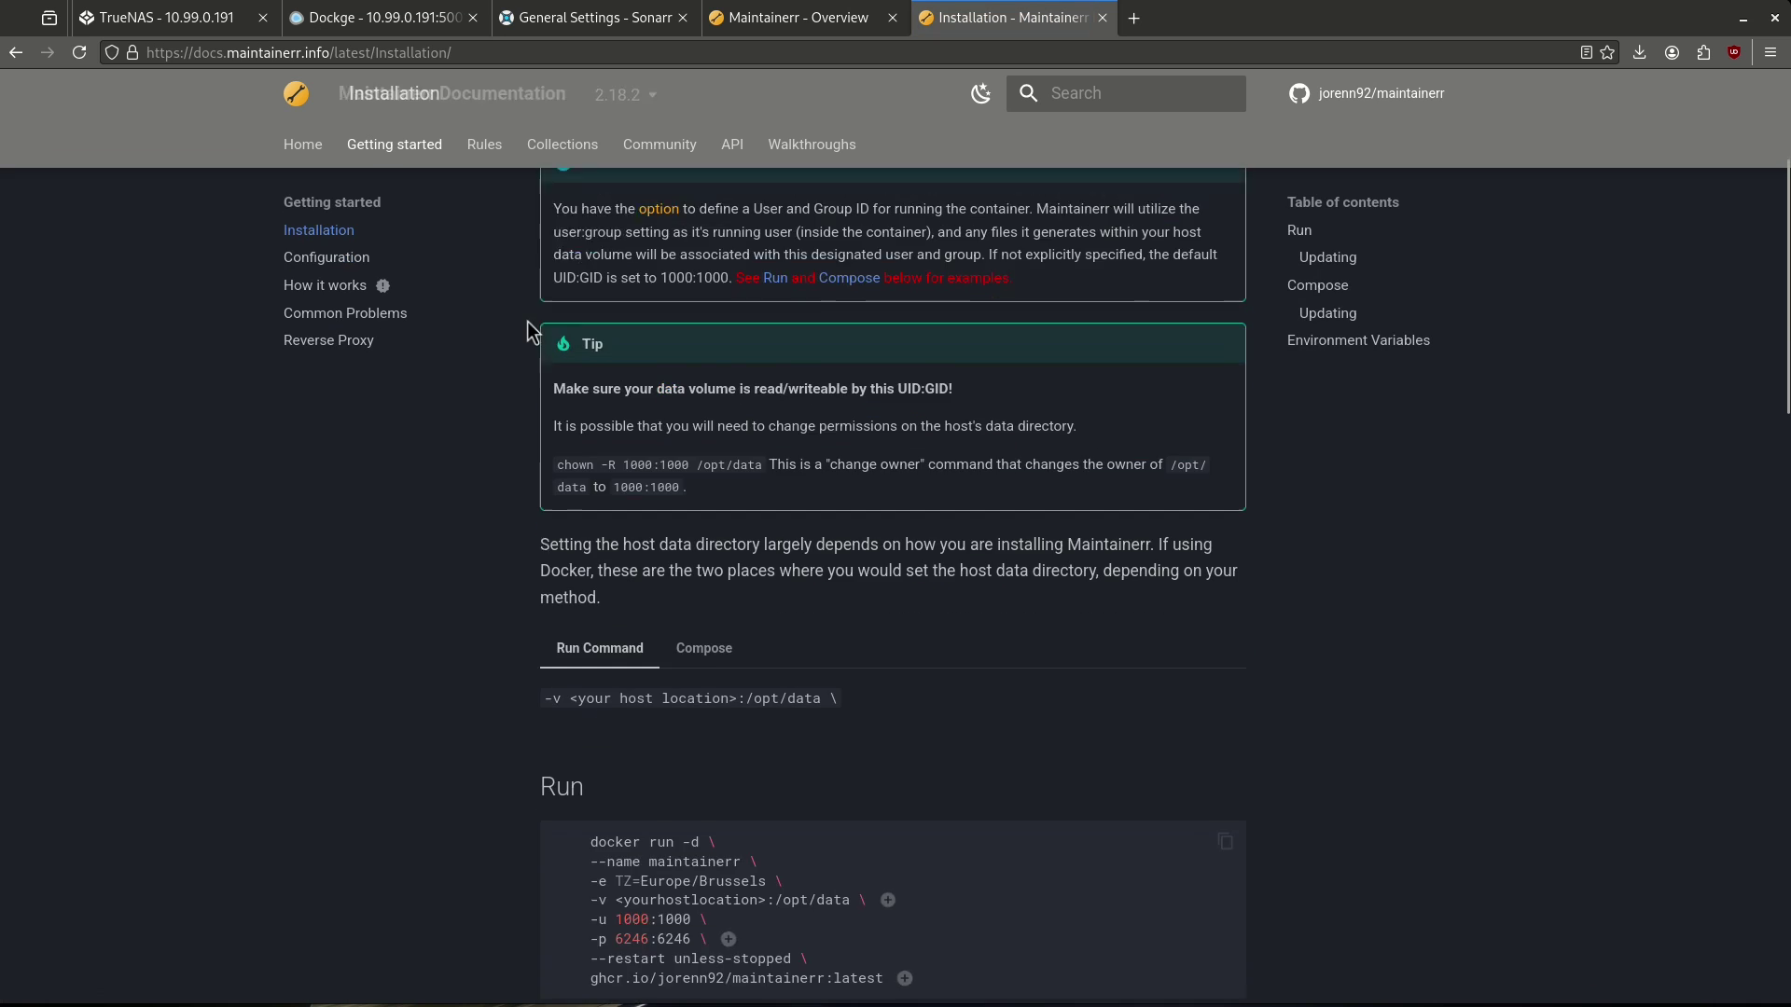
pyautogui.scroll(-5, 653, 523)
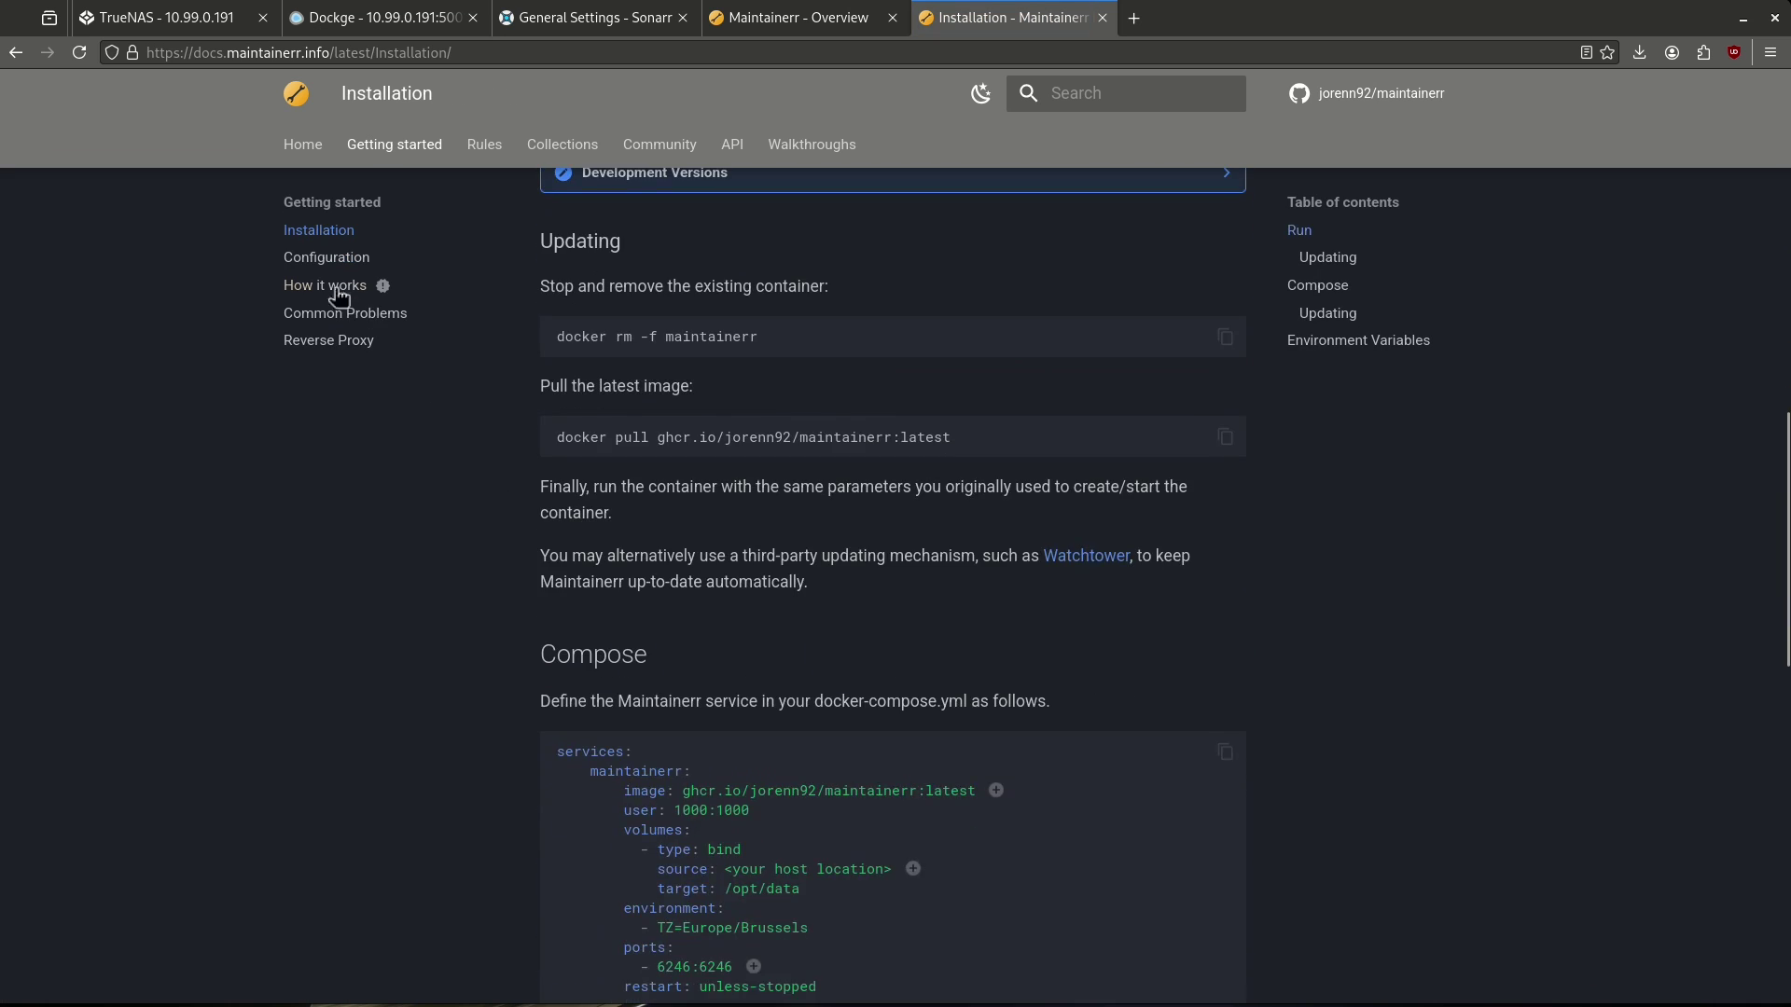
pyautogui.click(323, 258)
pyautogui.hotkey('alt', 'Left')
pyautogui.hotkey('alt', 'Left')
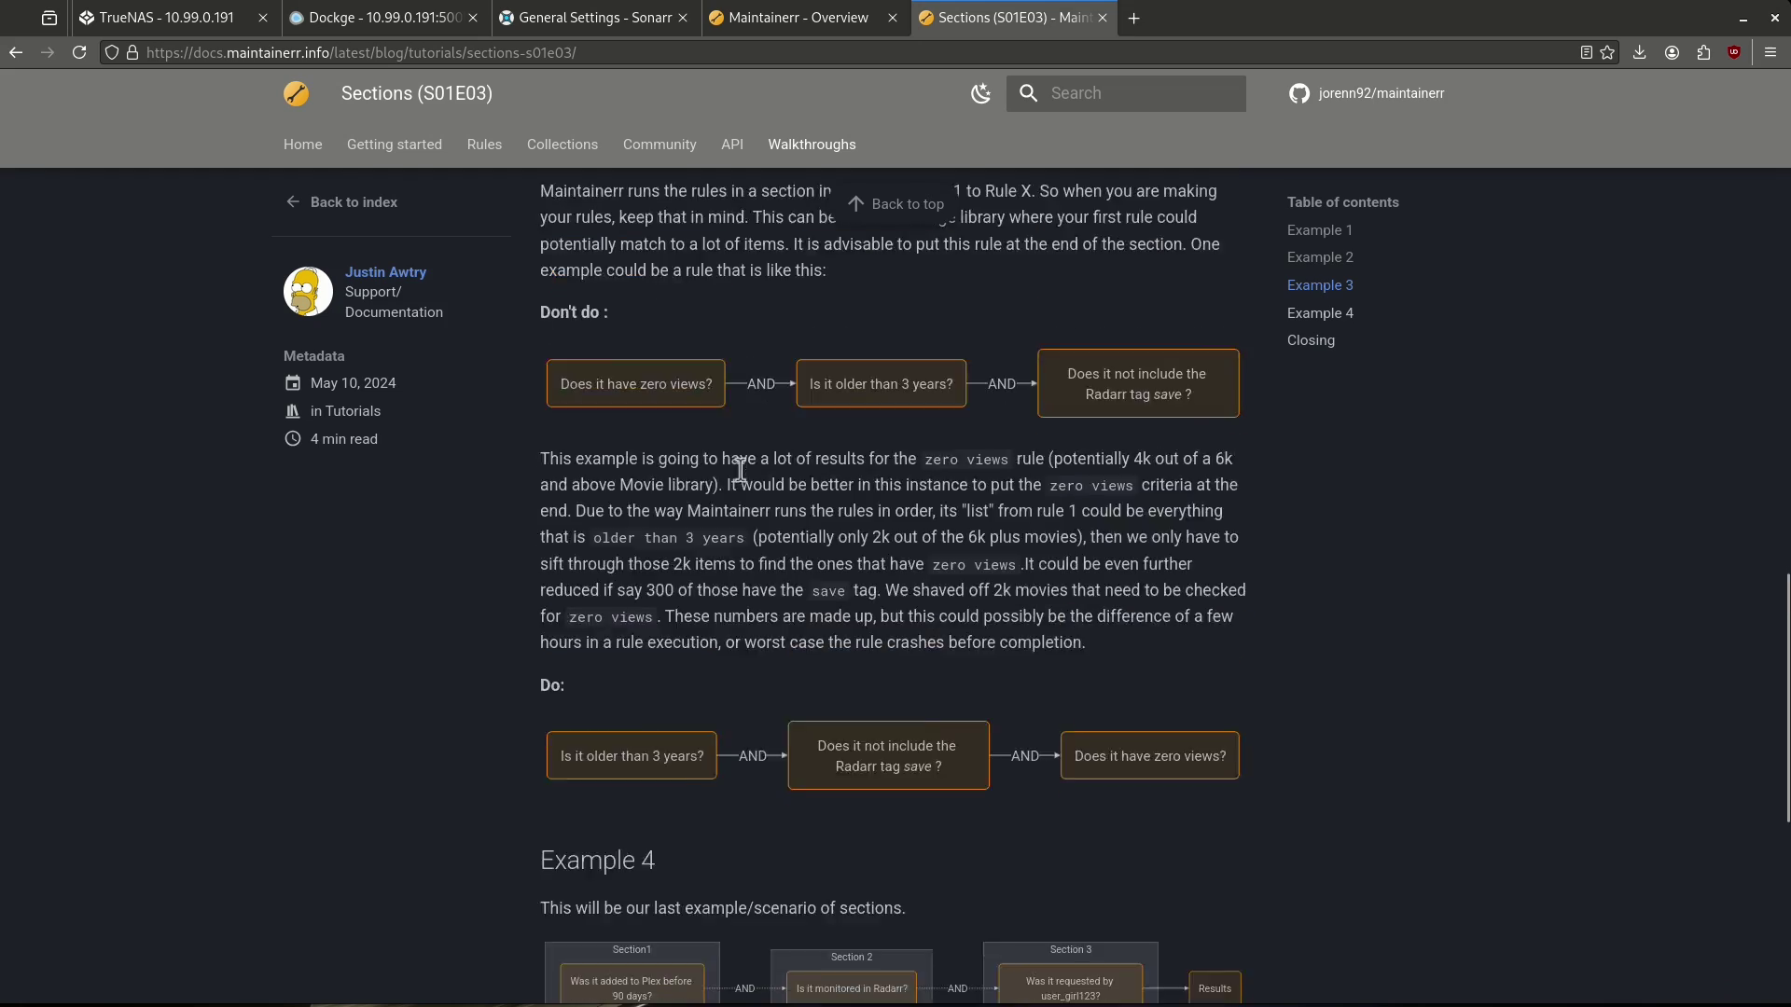
pyautogui.scroll(5, 743, 471)
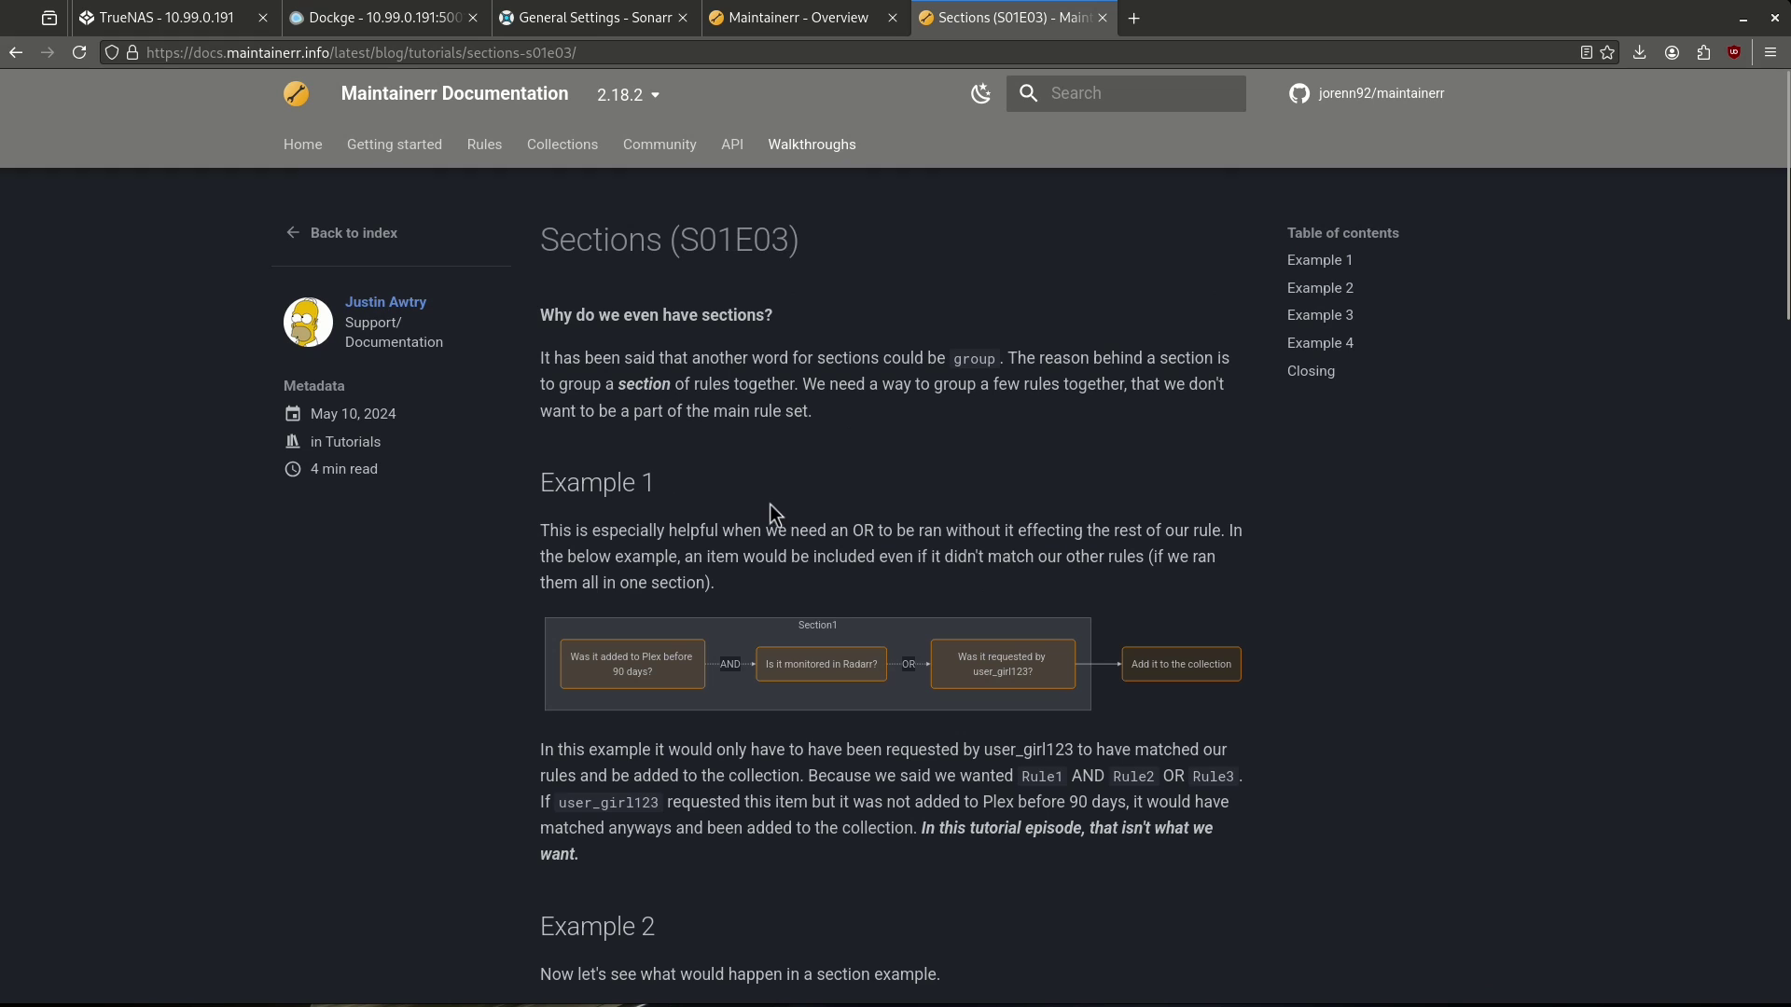
pyautogui.moveTo(658, 94)
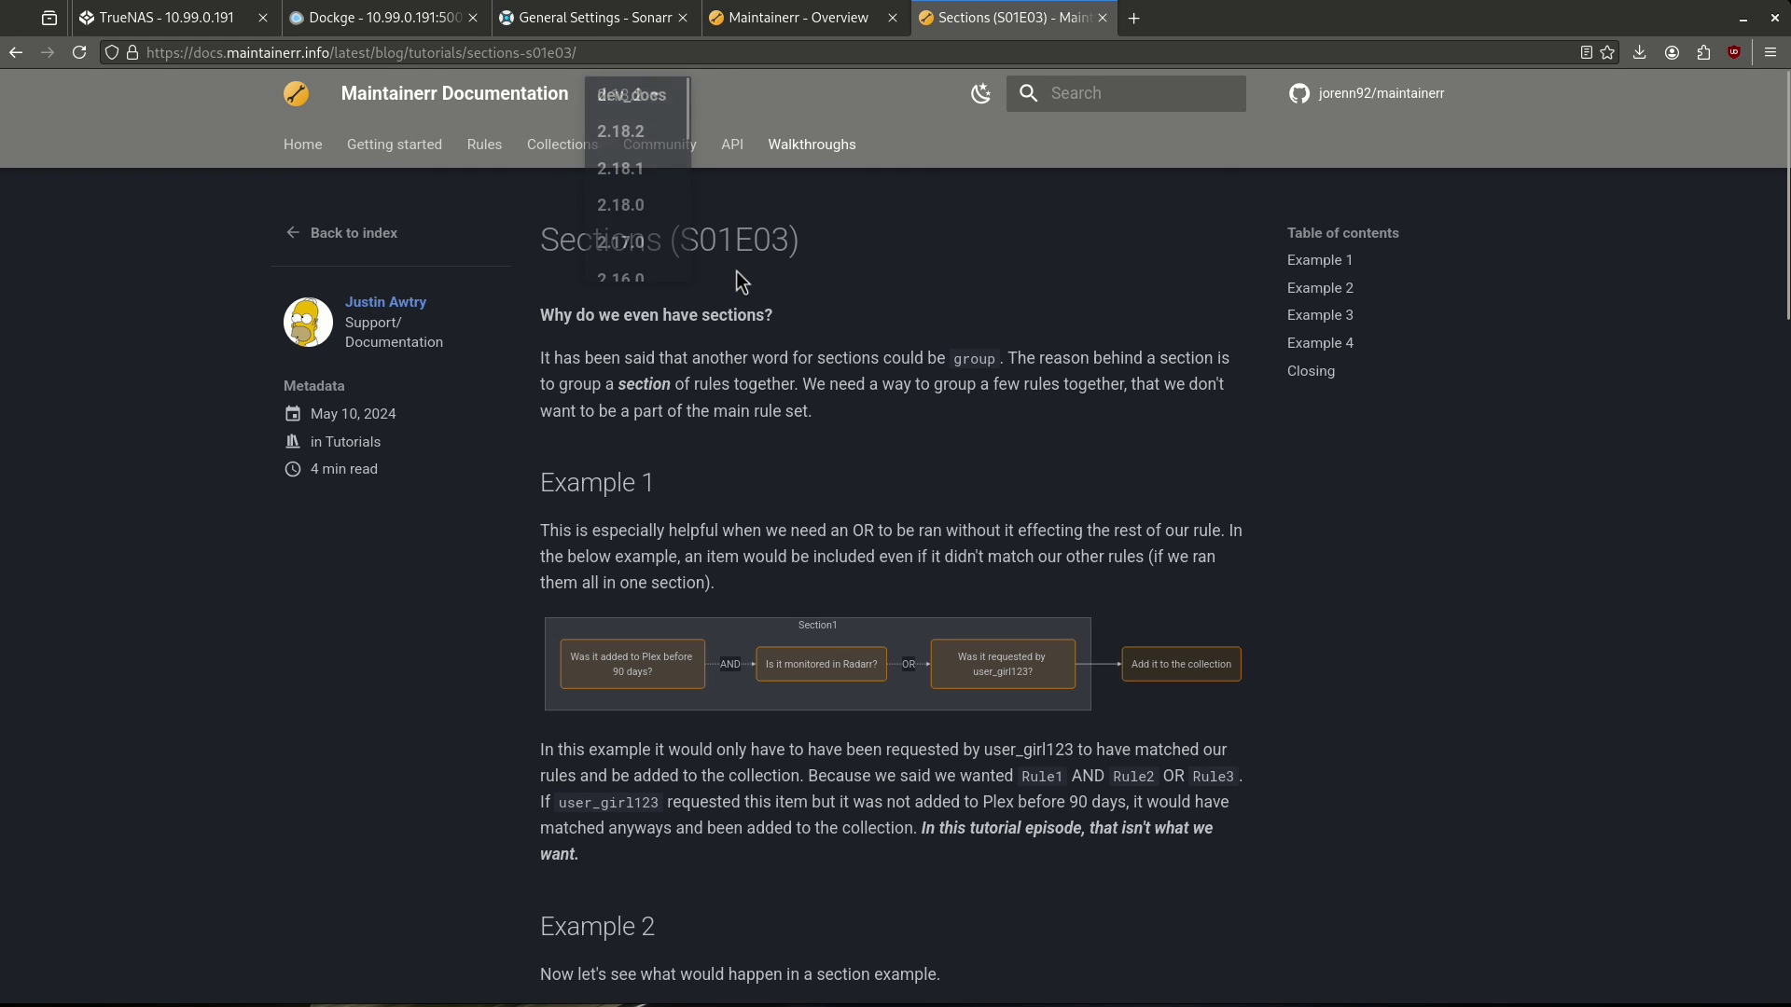